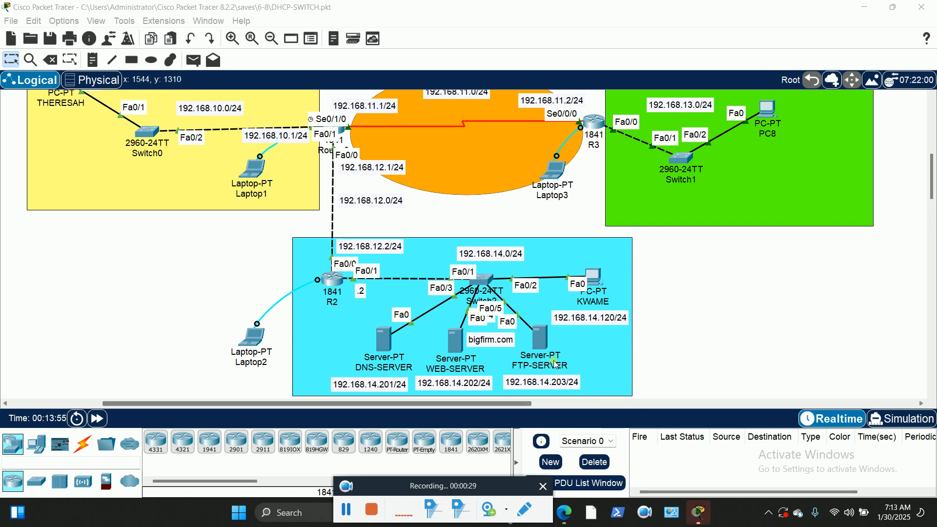
Scroll around the topology to locate the PC in the yellow network area
{"action": "scroll", "coordinate": [241, 242], "scroll_direction": "up", "scroll_amount": 3}
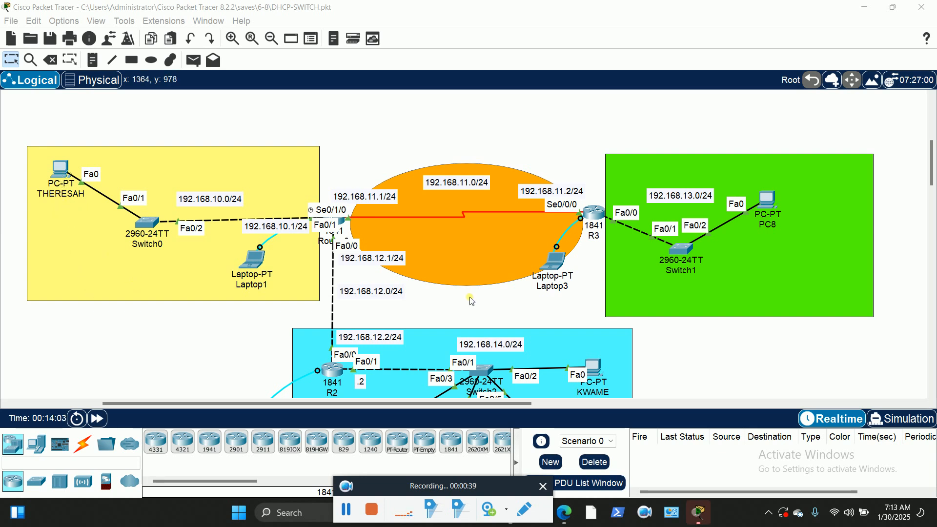
{"action": "scroll", "coordinate": [470, 298], "scroll_direction": "down", "scroll_amount": 3}
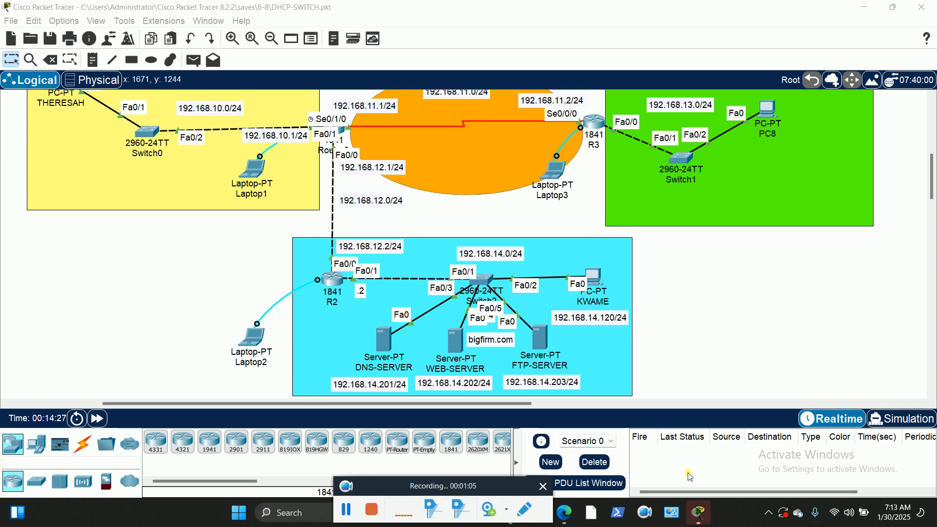
{"action": "left_click", "coordinate": [458, 487]}
{"action": "left_click_drag", "start_coordinate": [458, 486], "coordinate": [488, 505]}
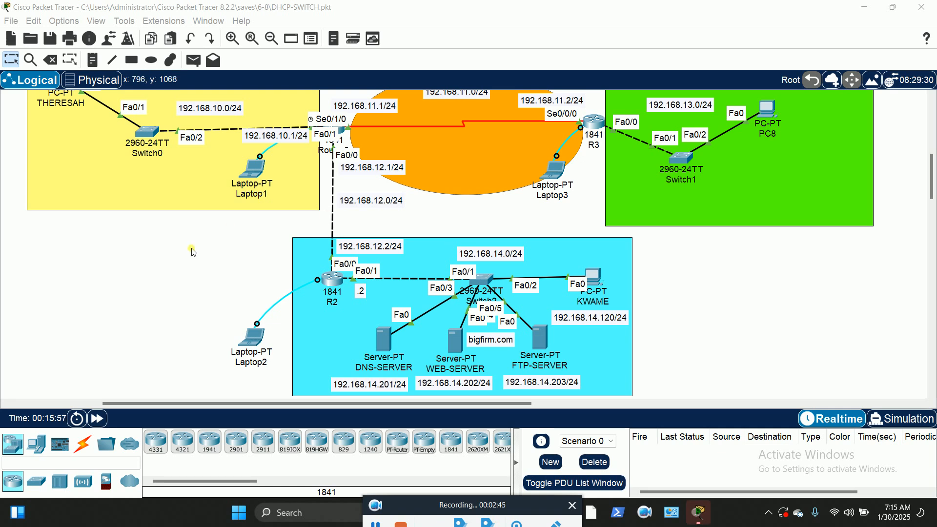
{"action": "scroll", "coordinate": [231, 230], "scroll_direction": "up", "scroll_amount": 3}
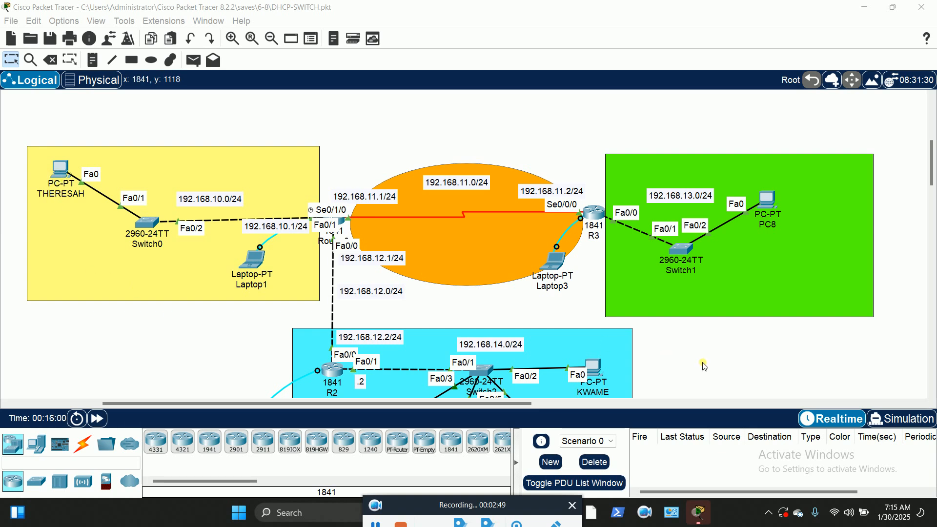
{"action": "scroll", "coordinate": [688, 317], "scroll_direction": "down", "scroll_amount": 3}
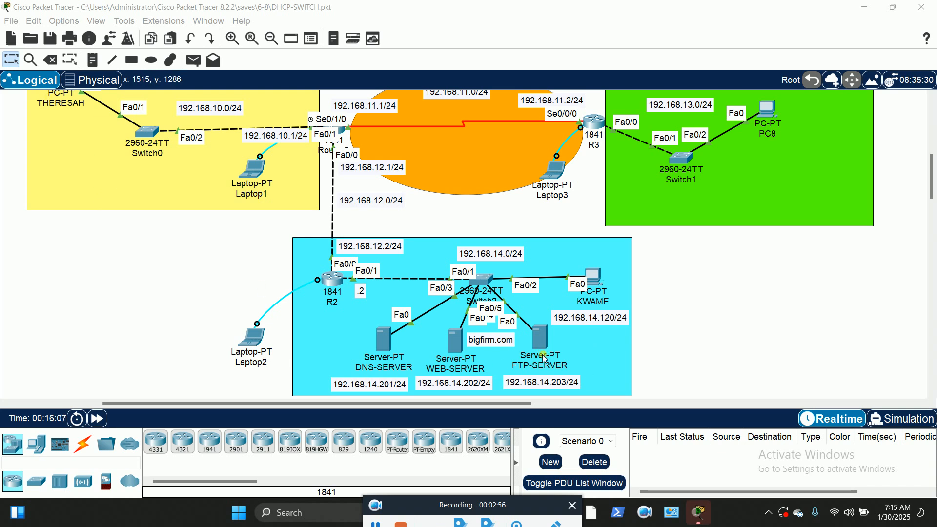
{"action": "scroll", "coordinate": [127, 263], "scroll_direction": "up", "scroll_amount": 1}
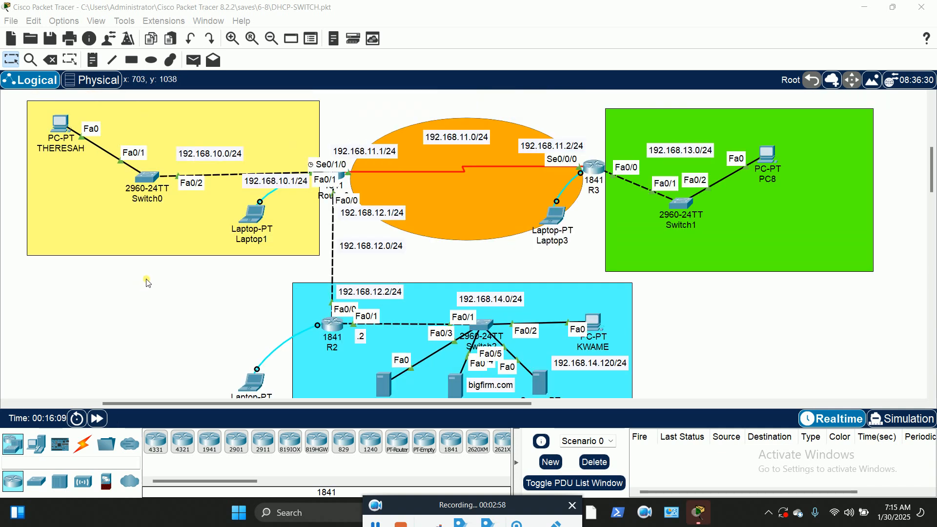
Launch the Text Editor from the yellow-area PC's Desktop, ready to type
{"action": "left_click", "coordinate": [61, 128]}
{"action": "left_click_drag", "start_coordinate": [483, 69], "coordinate": [447, 35]}
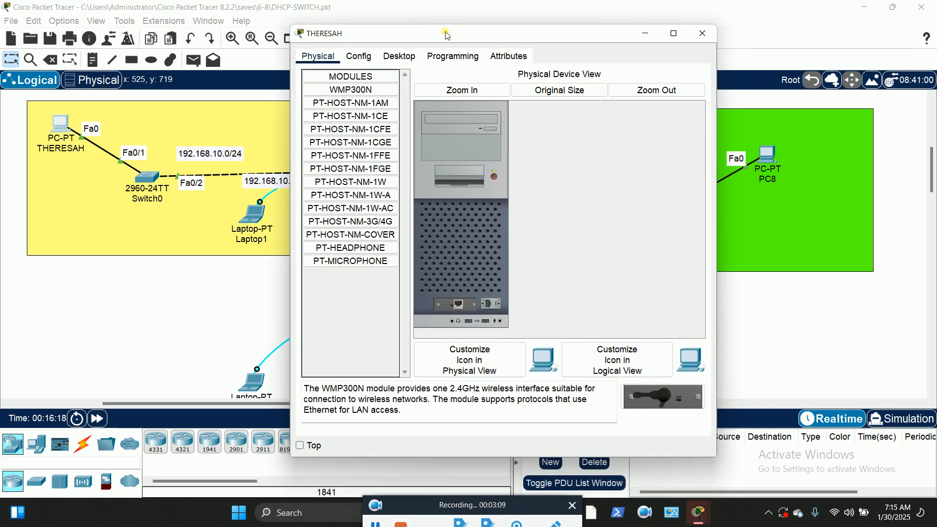
{"action": "left_click", "coordinate": [397, 57]}
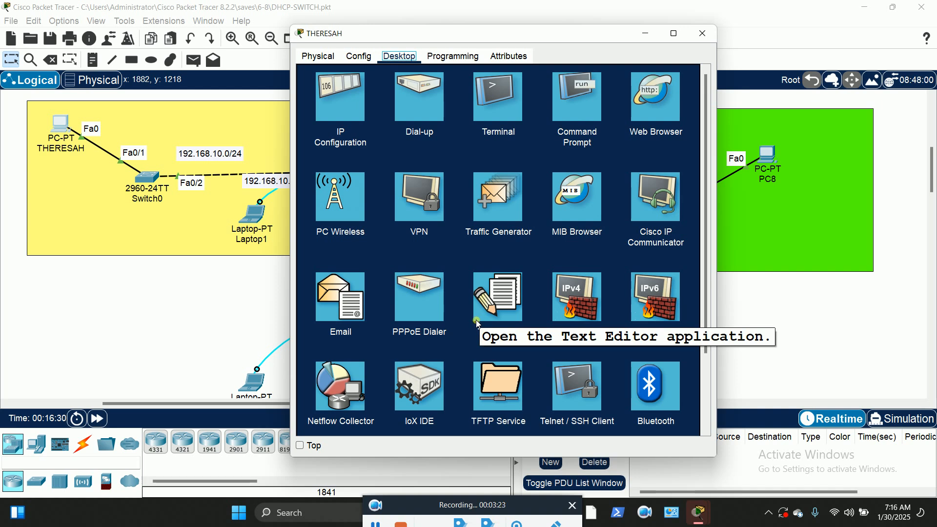
{"action": "left_click", "coordinate": [500, 301]}
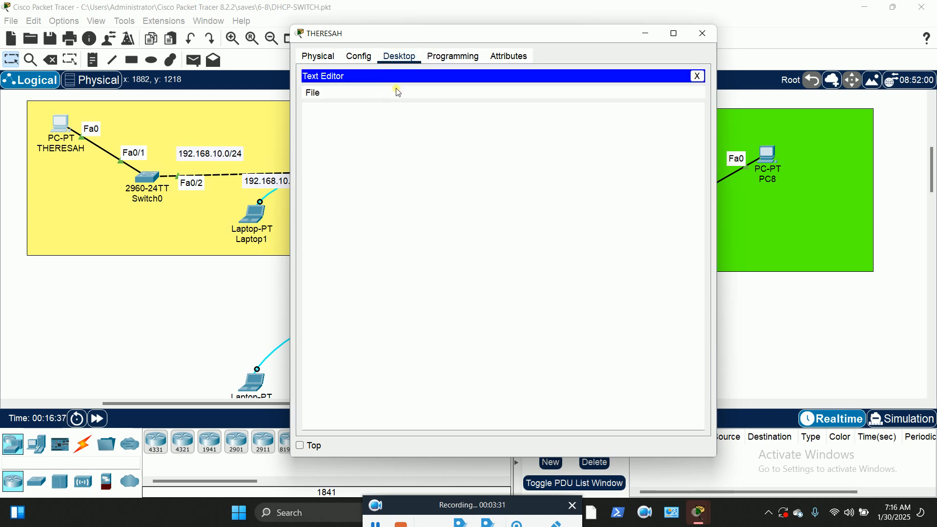
{"action": "left_click", "coordinate": [385, 137]}
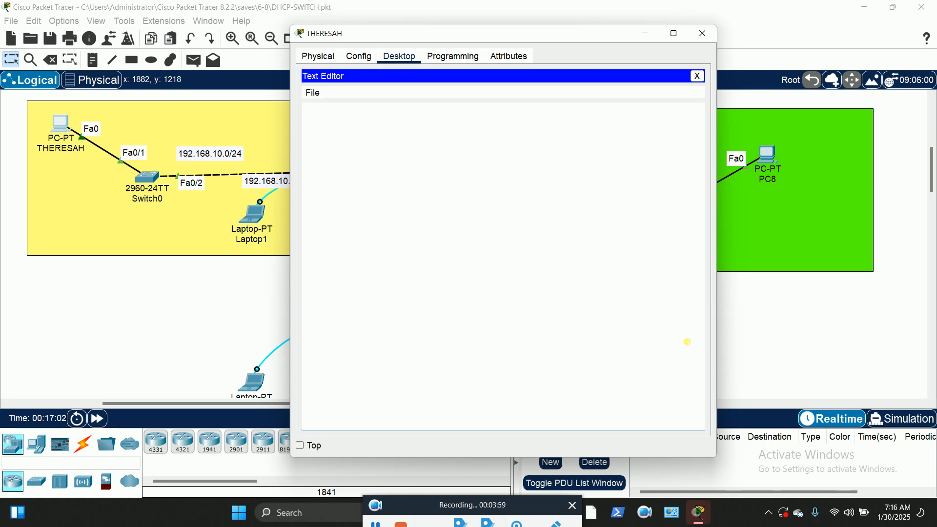
Type a letter introducing the sender, requesting assistance, and ending 'Thank you very much for your kindness'
{"action": "type", "text": "Please this"}
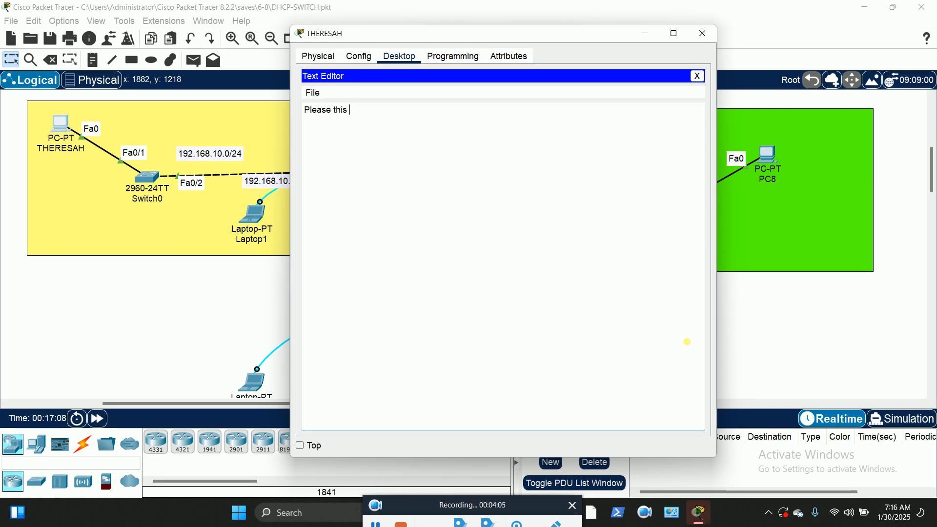
{"action": "type", "text": " is"}
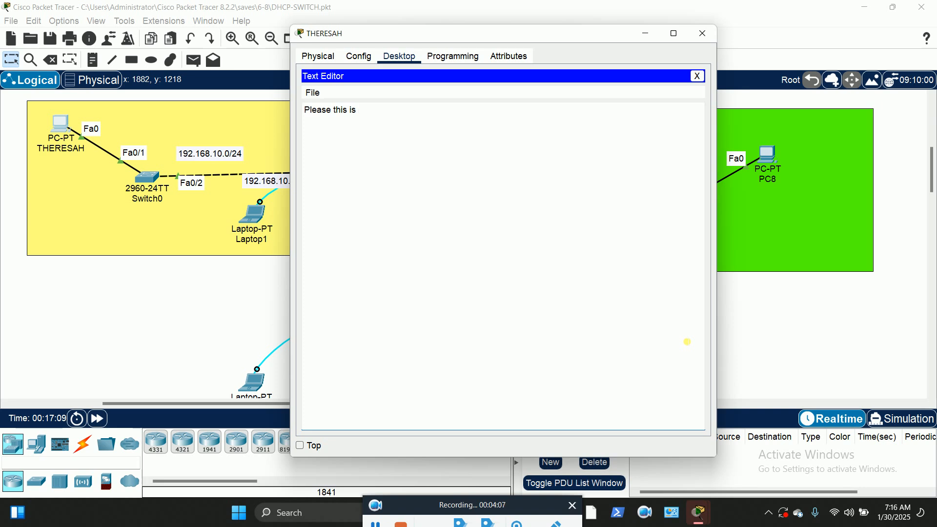
{"action": "type", "text": " Theresah your f"}
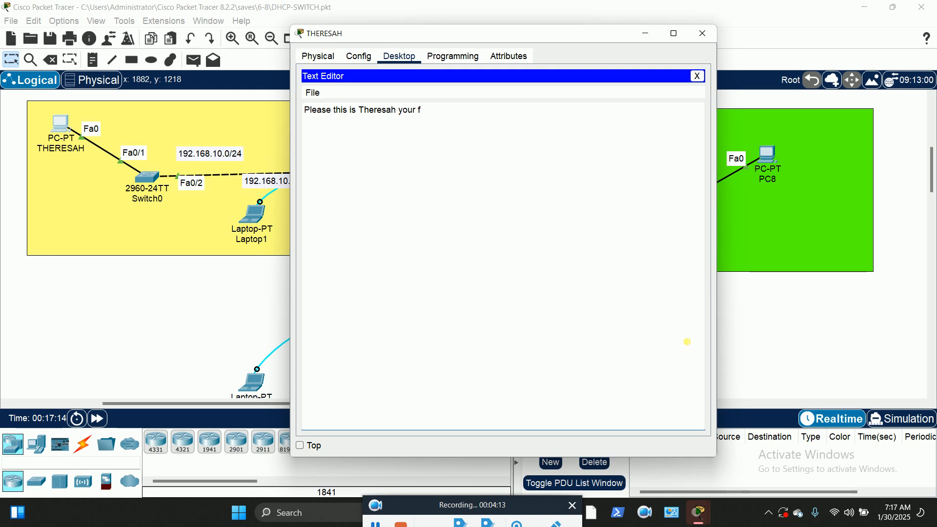
{"action": "type", "text": "aithfull serv"}
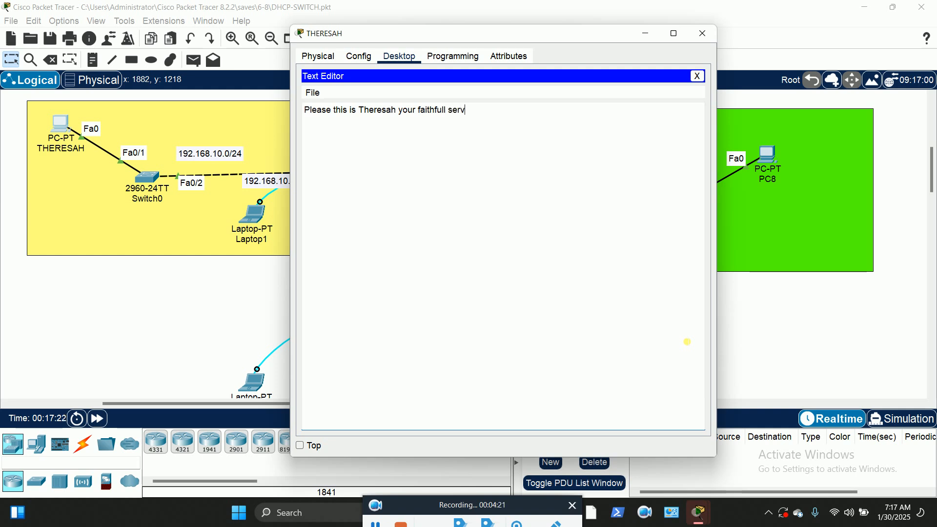
{"action": "type", "text": "ants. Please may"}
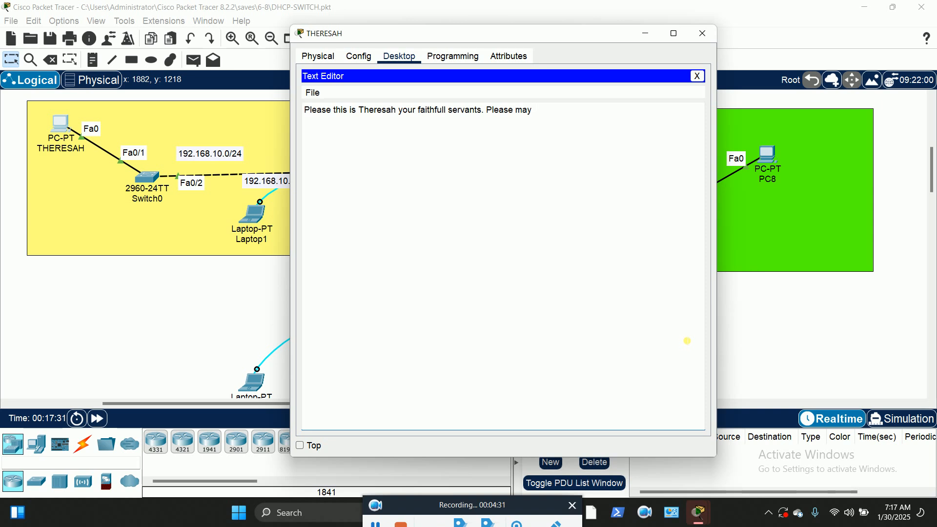
{"action": "type", "text": " I request fo"}
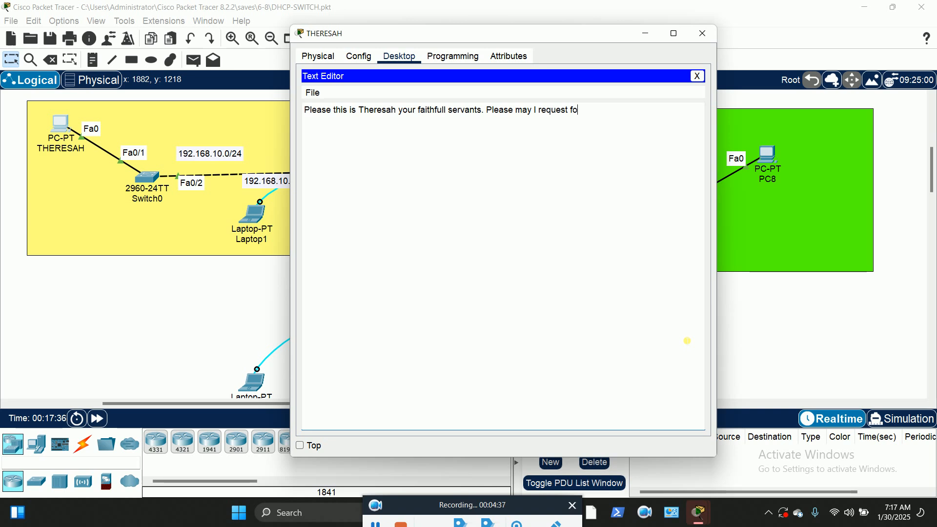
{"action": "type", "text": "r your assistance"}
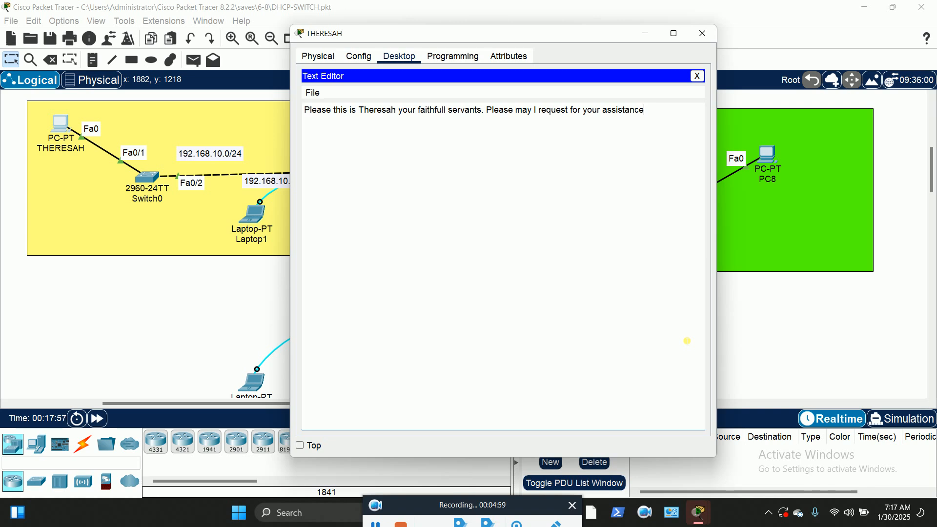
{"action": "type", "text": "."}
{"action": "type", "text": " Thank you"}
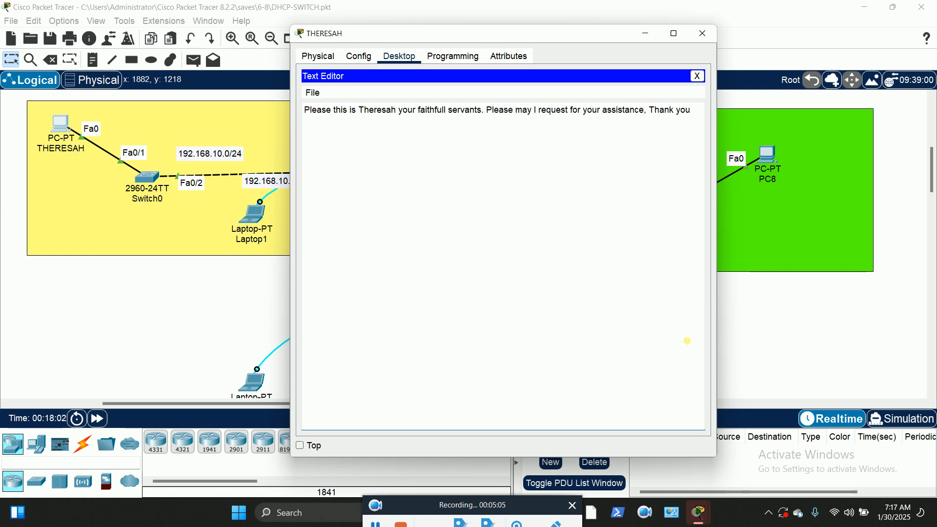
{"action": "type", "text": " ver"}
{"action": "type", "text": "y "}
{"action": "type", "text": "much "}
{"action": "type", "text": "for y"}
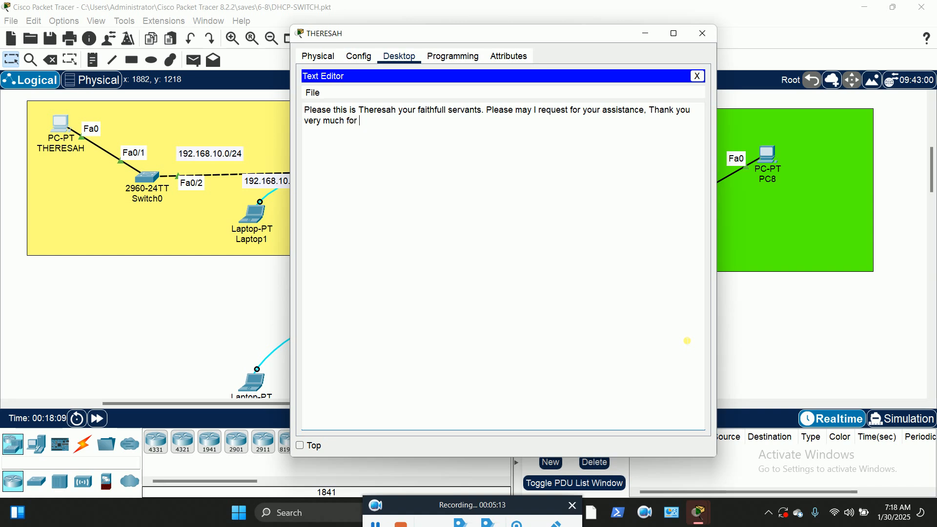
{"action": "type", "text": "ou r kindness."}
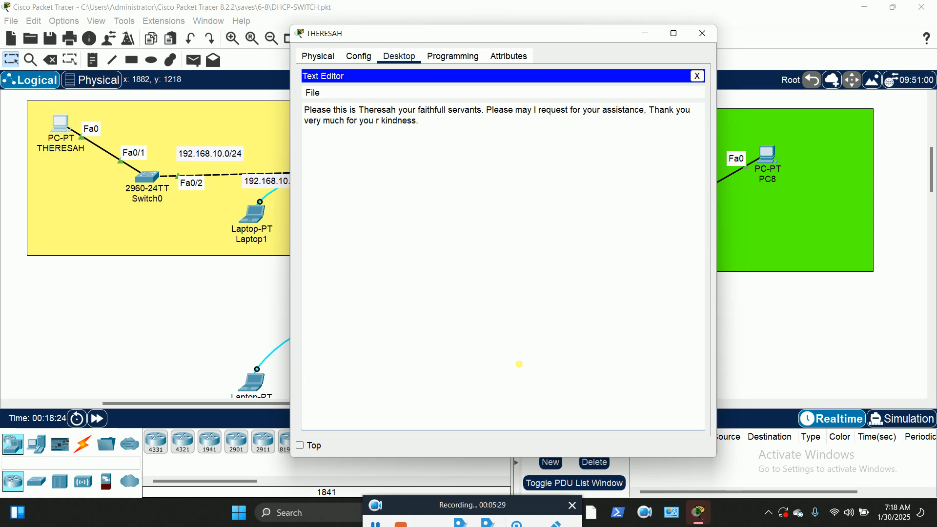
Save the letter from the Text Editor under a new file name
{"action": "left_click", "coordinate": [312, 94]}
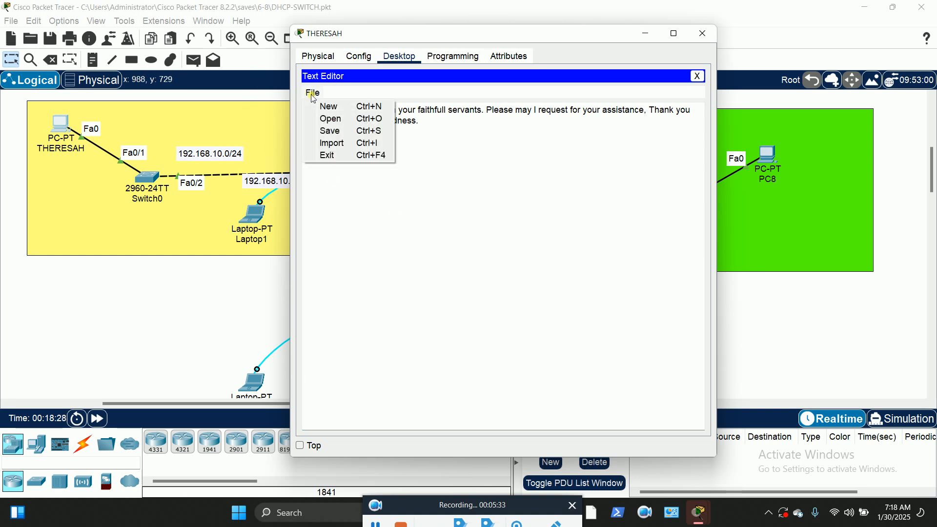
{"action": "left_click", "coordinate": [337, 132]}
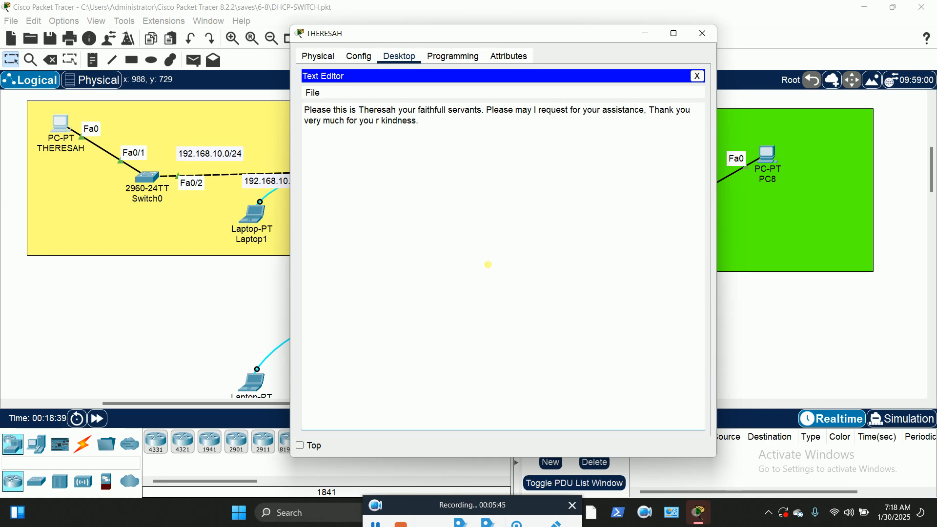
{"action": "left_click", "coordinate": [315, 94]}
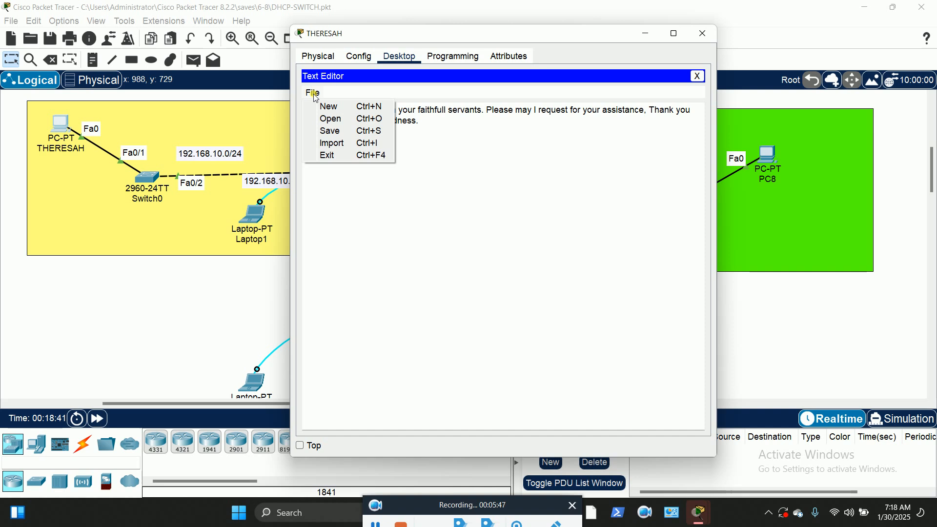
{"action": "left_click", "coordinate": [336, 131]}
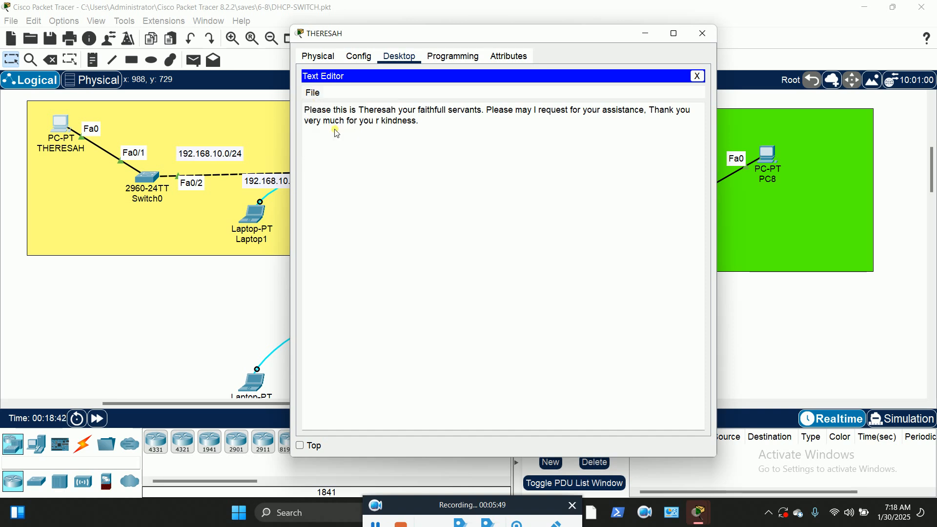
{"action": "left_click", "coordinate": [474, 250]}
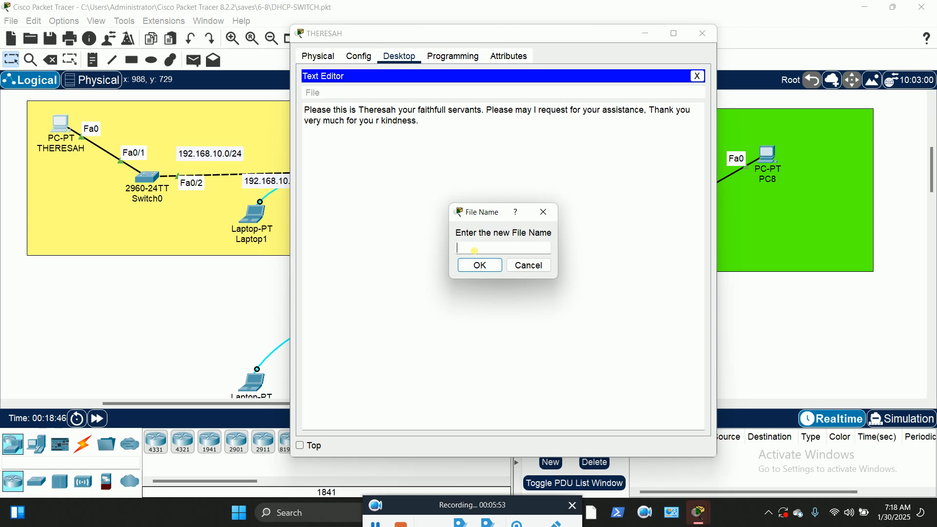
{"action": "type", "text": "theresah"}
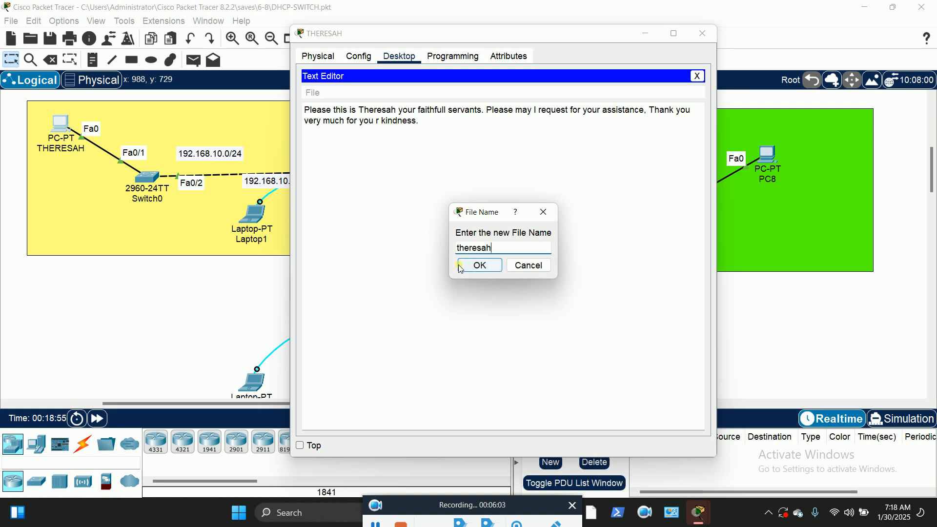
{"action": "left_click", "coordinate": [483, 272]}
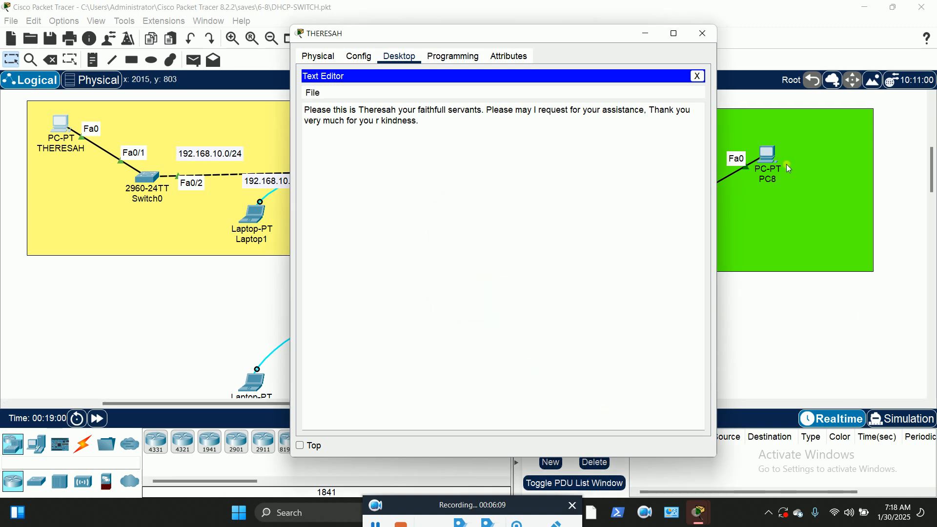
Run dir in the PC's Command Prompt to confirm the 130-byte letter file beside sampleFile.txt
{"action": "left_click", "coordinate": [698, 78]}
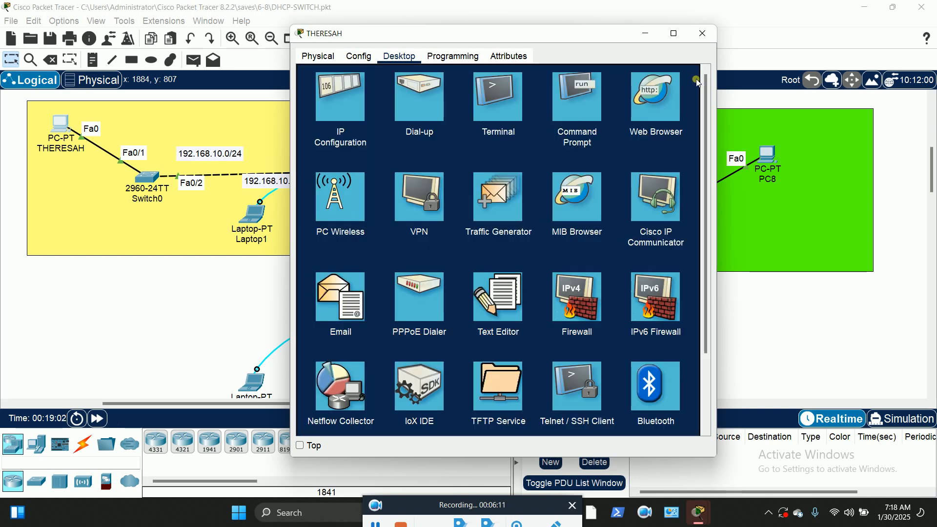
{"action": "left_click", "coordinate": [571, 108]}
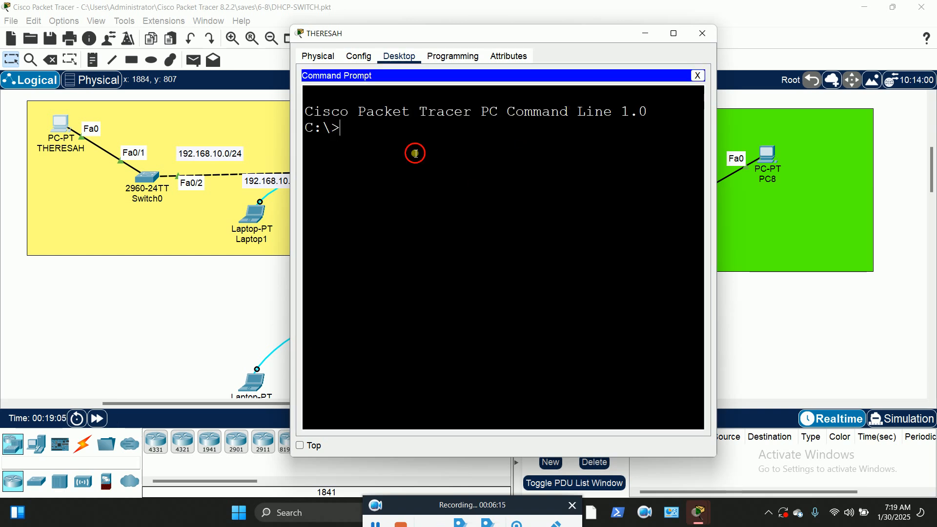
{"action": "type", "text": "dir"}
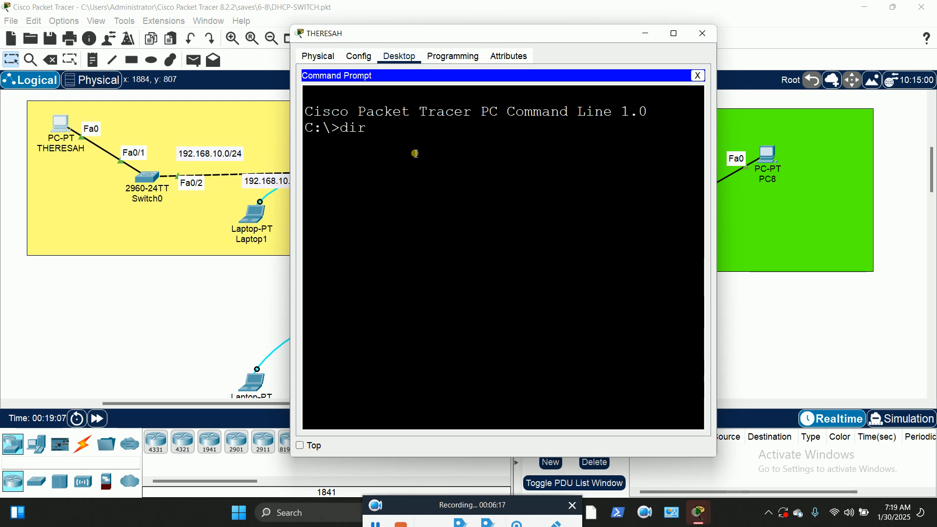
{"action": "key", "text": "Return"}
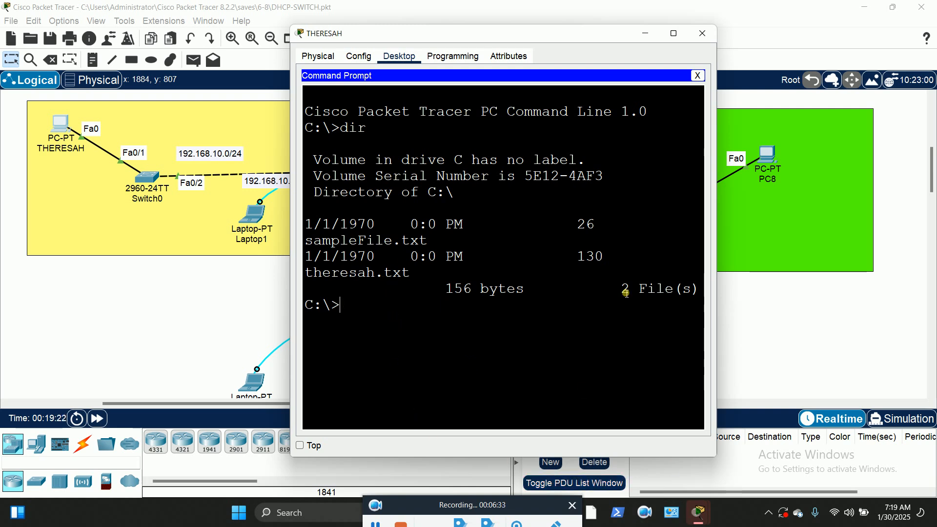
{"action": "left_click_drag", "start_coordinate": [725, 256], "coordinate": [915, 267]}
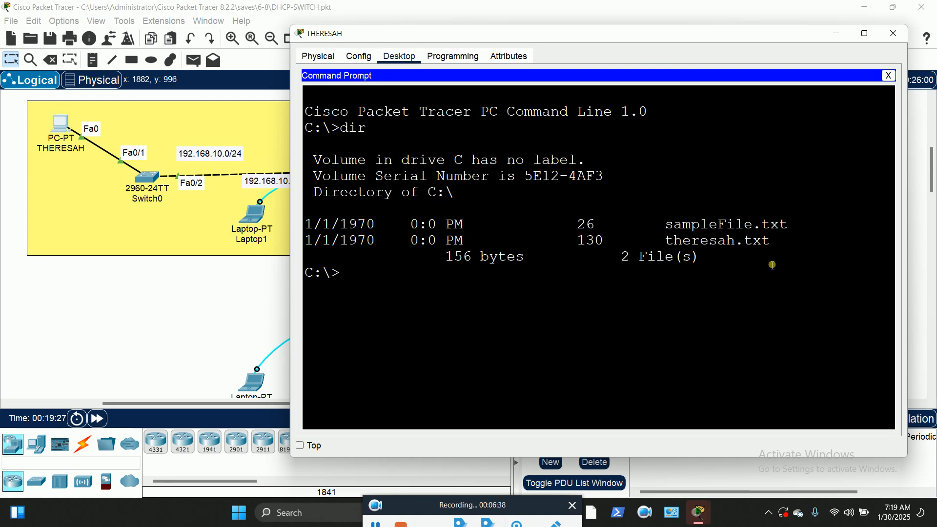
{"action": "left_click_drag", "start_coordinate": [772, 242], "coordinate": [672, 243]}
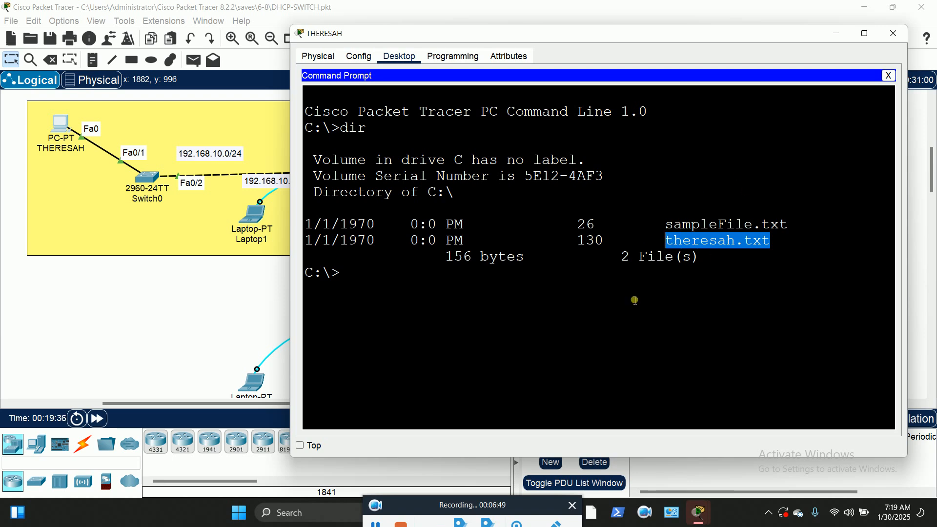
{"action": "left_click", "coordinate": [181, 294]}
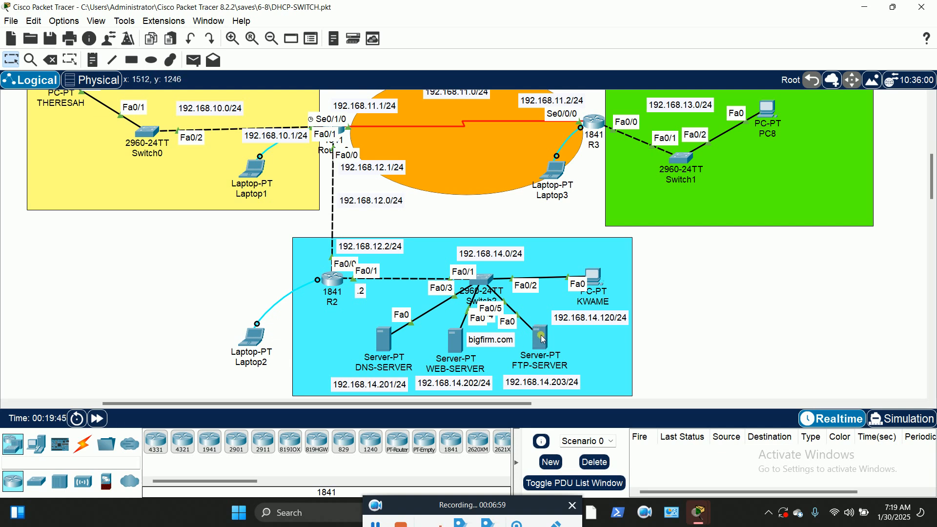
Scroll to the server area and bring up the FTP-SERVER device window
{"action": "scroll", "coordinate": [198, 238], "scroll_direction": "up", "scroll_amount": 3}
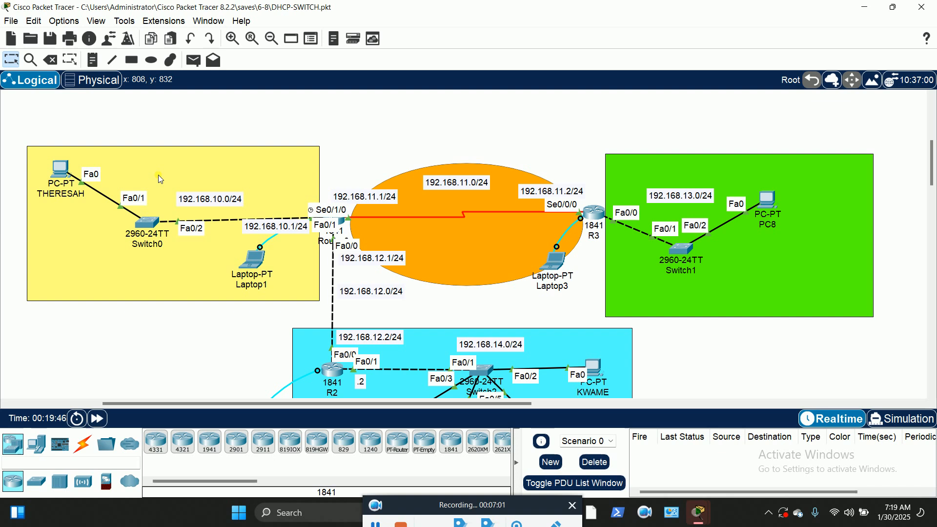
{"action": "scroll", "coordinate": [586, 313], "scroll_direction": "down", "scroll_amount": 3}
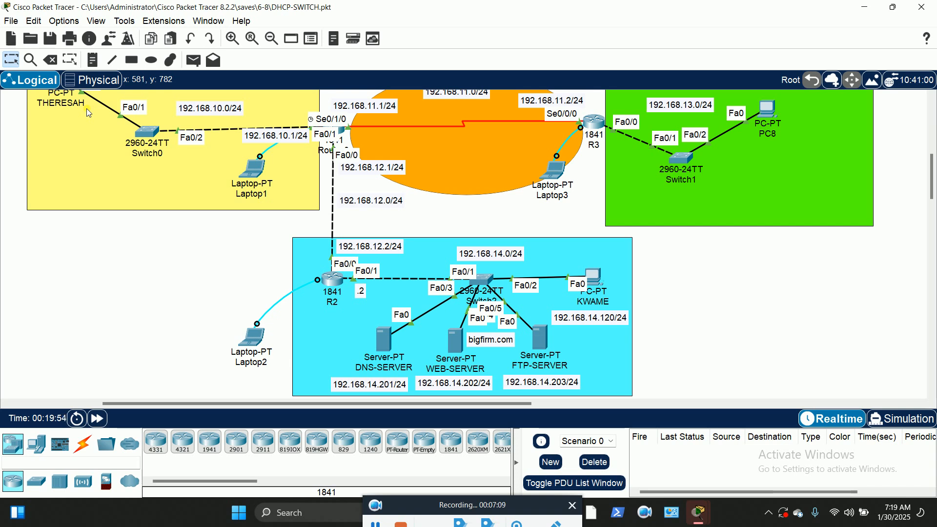
{"action": "left_click", "coordinate": [539, 344]}
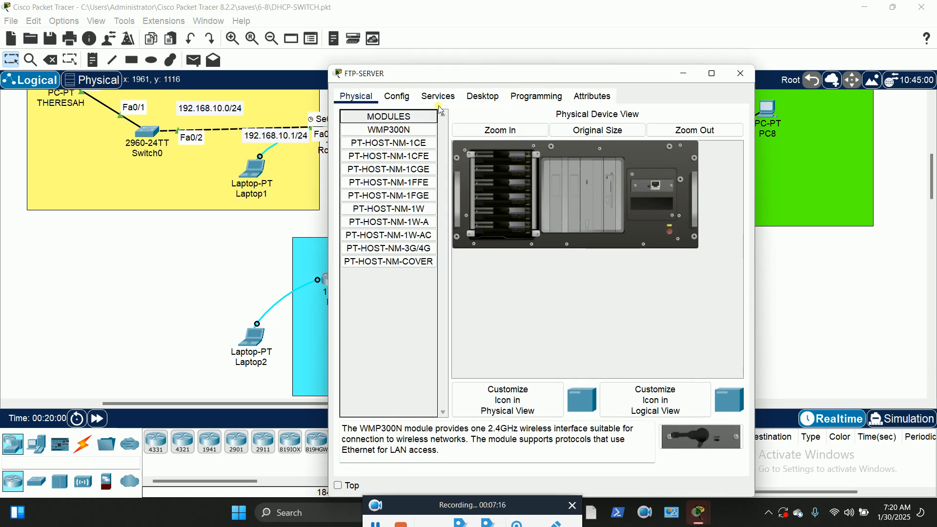
Set FTP-SERVER's IP to 192.168.14.203, mask 255.255.255.0, gateway 192.168.14.1
{"action": "left_click", "coordinate": [483, 98]}
{"action": "left_click", "coordinate": [358, 139]}
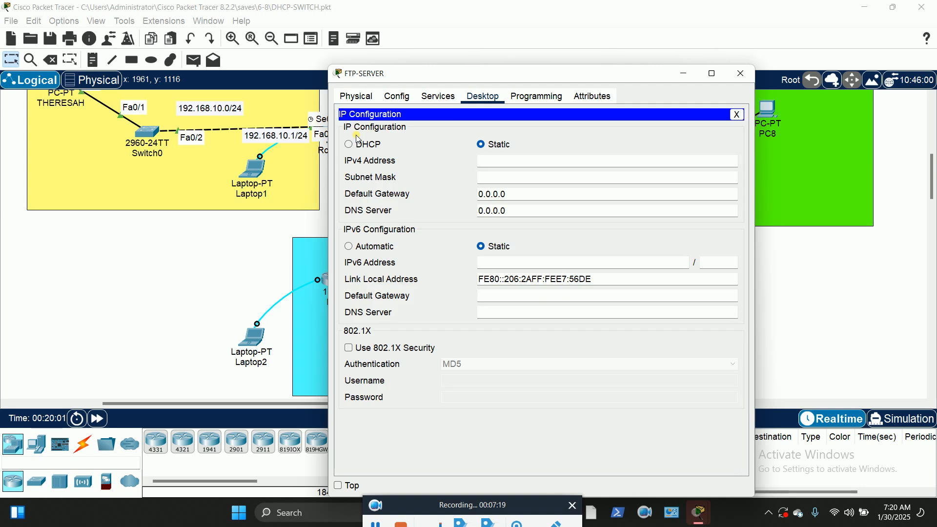
{"action": "left_click_drag", "start_coordinate": [537, 74], "coordinate": [788, 38]}
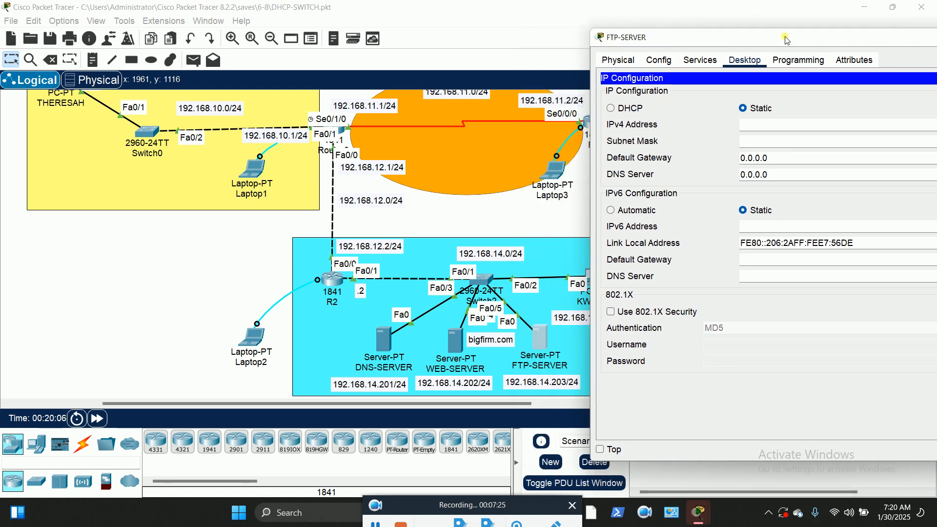
{"action": "left_click", "coordinate": [760, 125]}
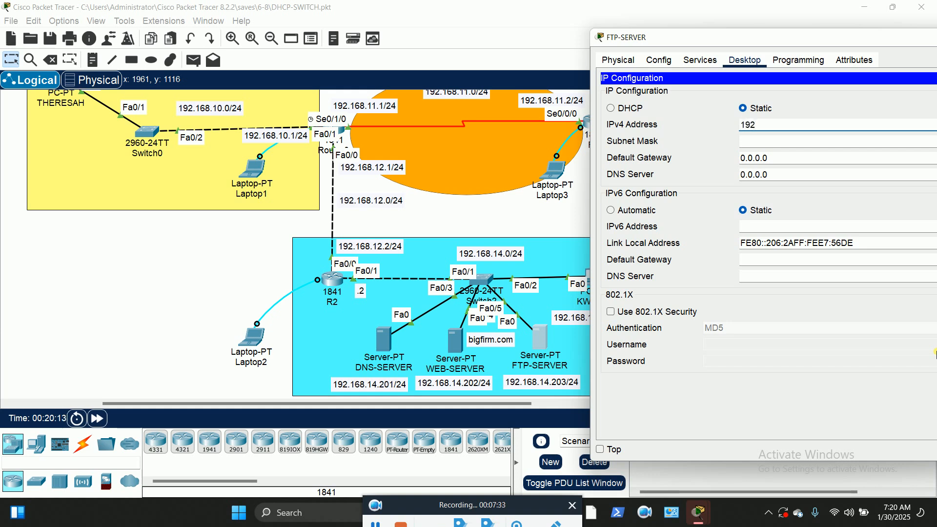
{"action": "type", "text": "14.203"}
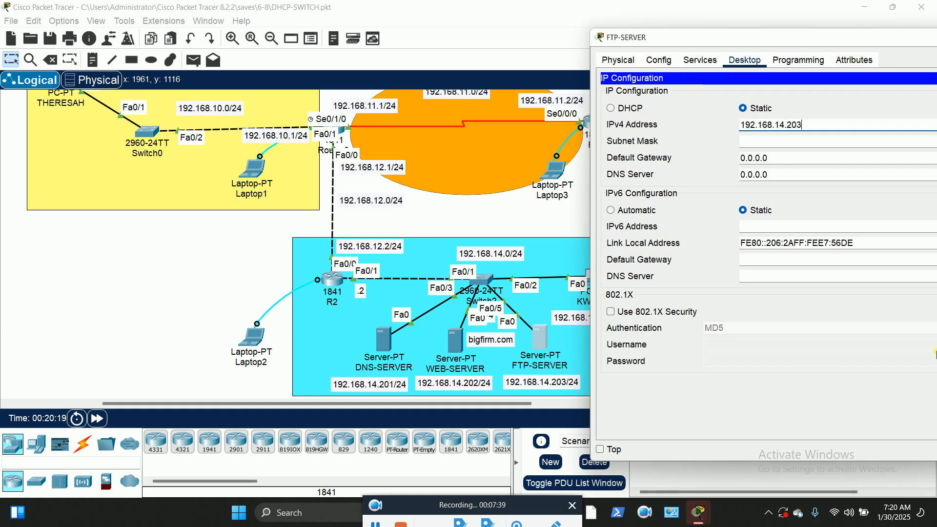
{"action": "key", "text": "Tab"}
{"action": "key", "text": "Tab"}
{"action": "type", "text": "192"}
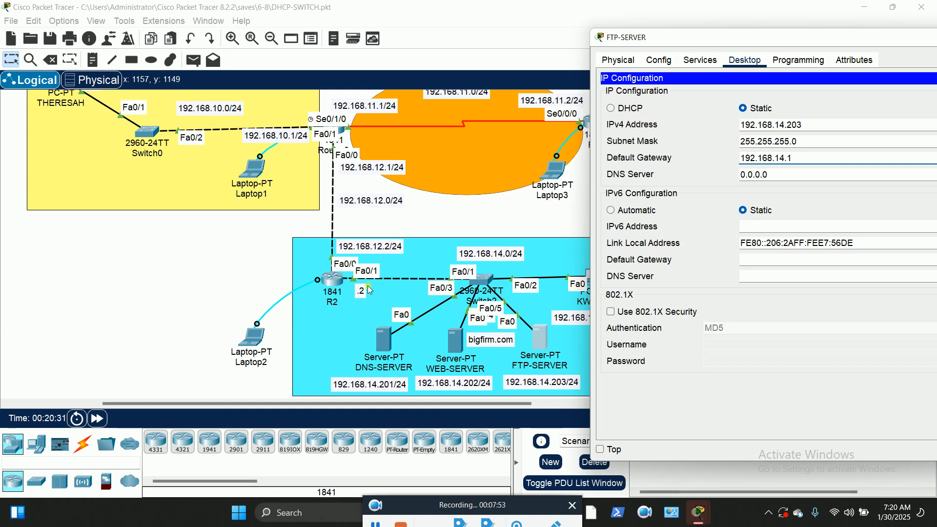
{"action": "left_click", "coordinate": [210, 265]}
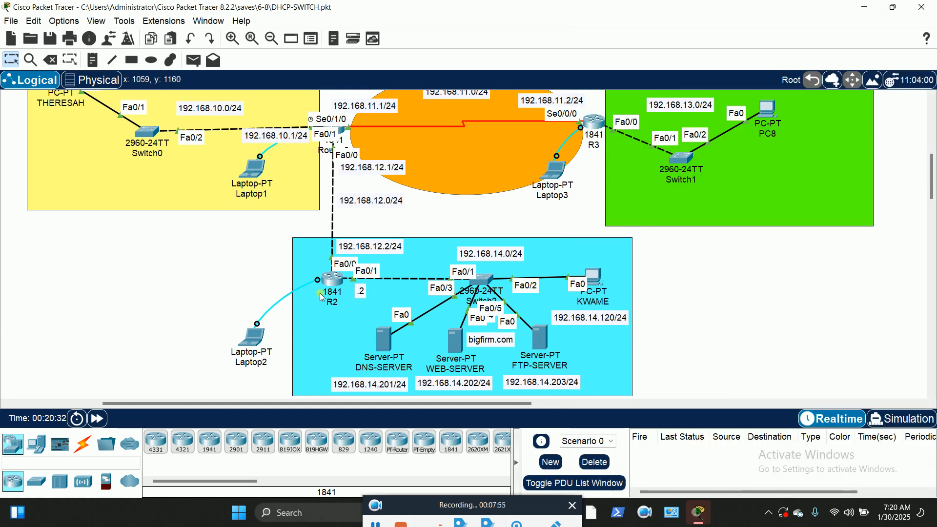
Read router R2's LAN address 192.168.14.2 and reopen FTP-SERVER's IP Configuration
{"action": "mouse_move", "coordinate": [335, 288]}
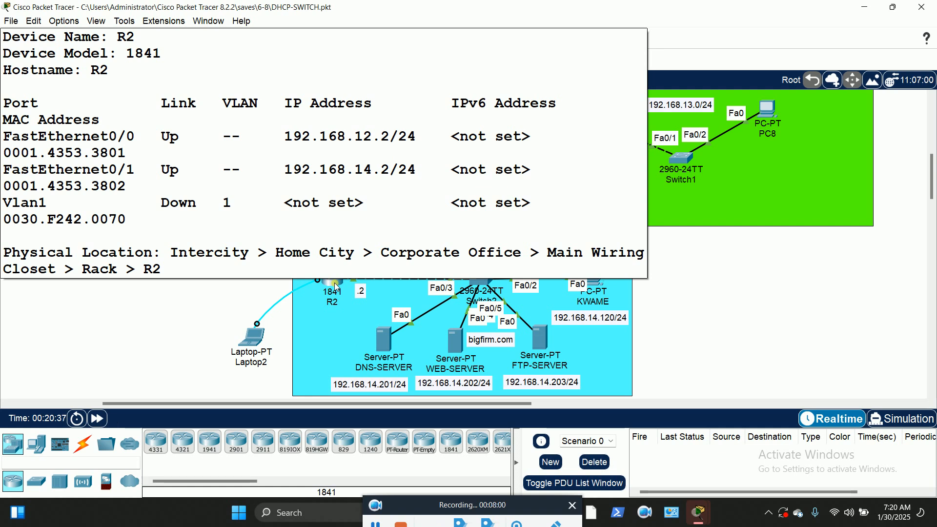
{"action": "left_click", "coordinate": [539, 337]}
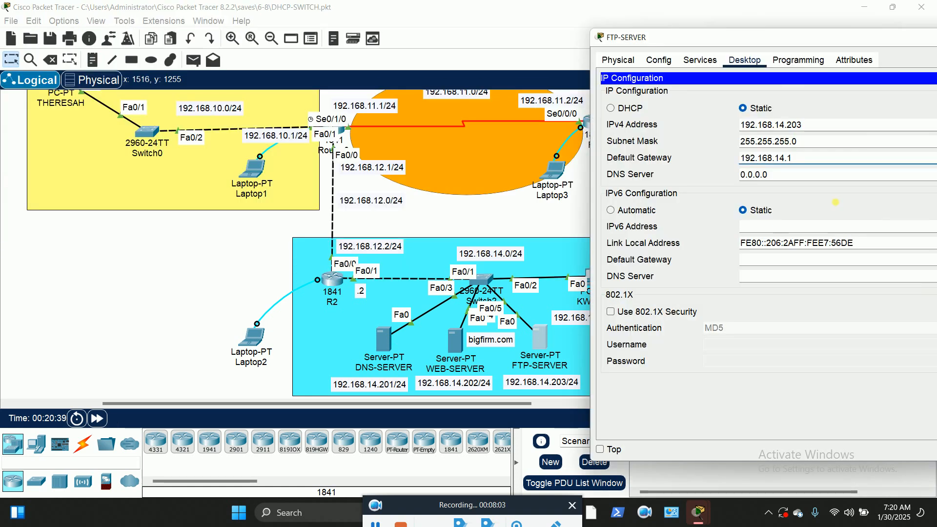
Change FTP-SERVER's gateway to 192.168.14.2, set DNS 192.168.14.201, and close its window
{"action": "left_click", "coordinate": [822, 163]}
{"action": "key", "text": "BackSpace"}
{"action": "type", "text": "2"}
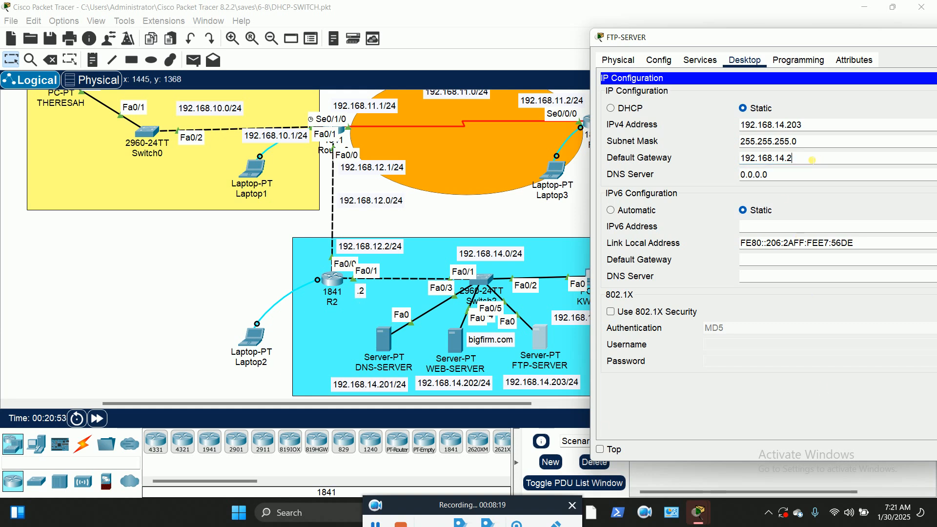
{"action": "key", "text": "Tab"}
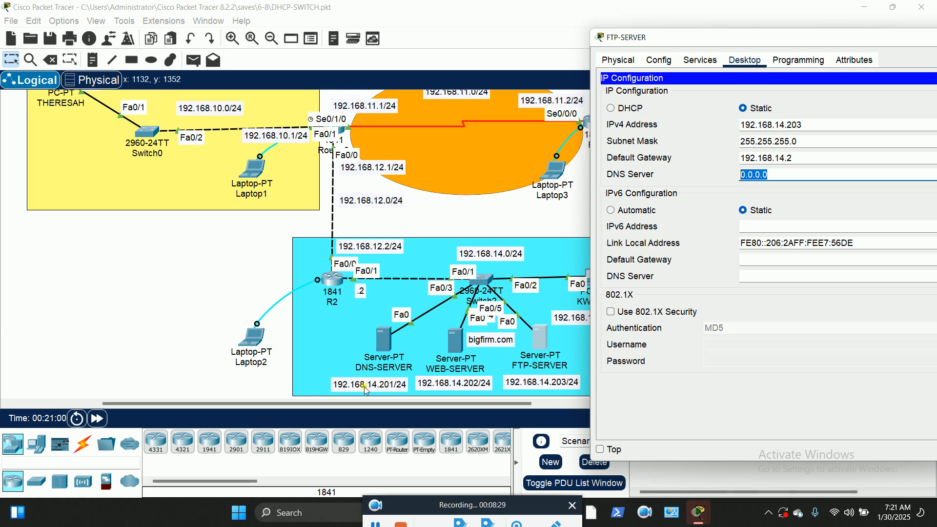
{"action": "type", "text": "192.168.14.201"}
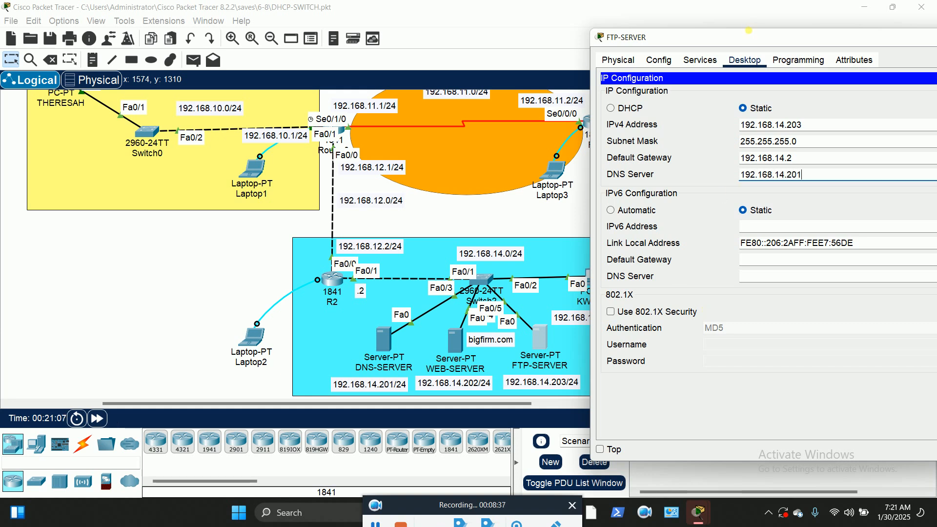
{"action": "left_click_drag", "start_coordinate": [747, 41], "coordinate": [593, 40]}
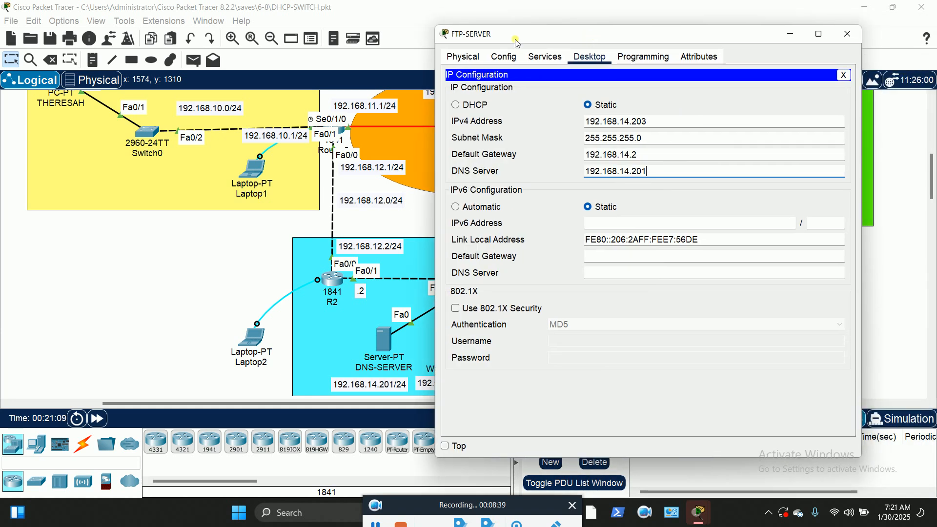
{"action": "left_click", "coordinate": [844, 75]}
{"action": "left_click", "coordinate": [850, 38]}
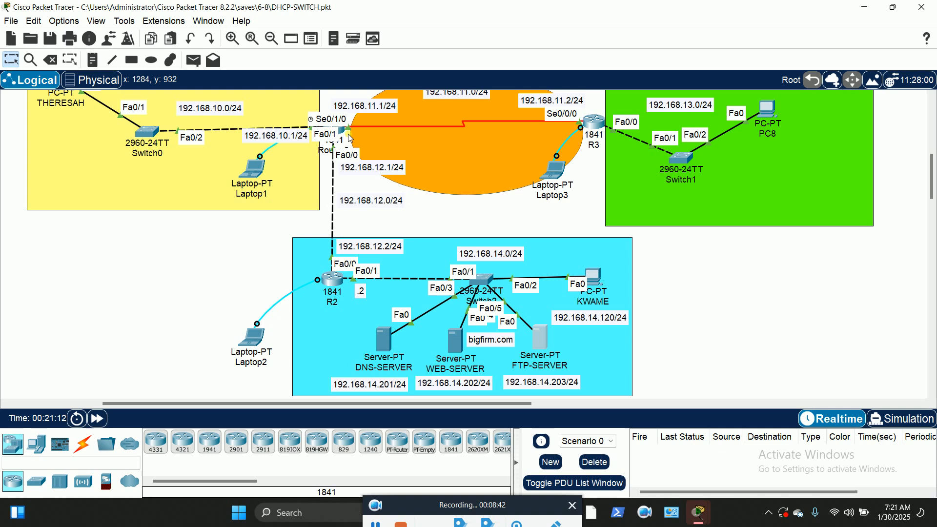
Zoom and pan the topology to reach and open the DNS-SERVER device window
{"action": "left_click", "coordinate": [233, 39]}
{"action": "scroll", "coordinate": [580, 261], "scroll_direction": "down", "scroll_amount": 6}
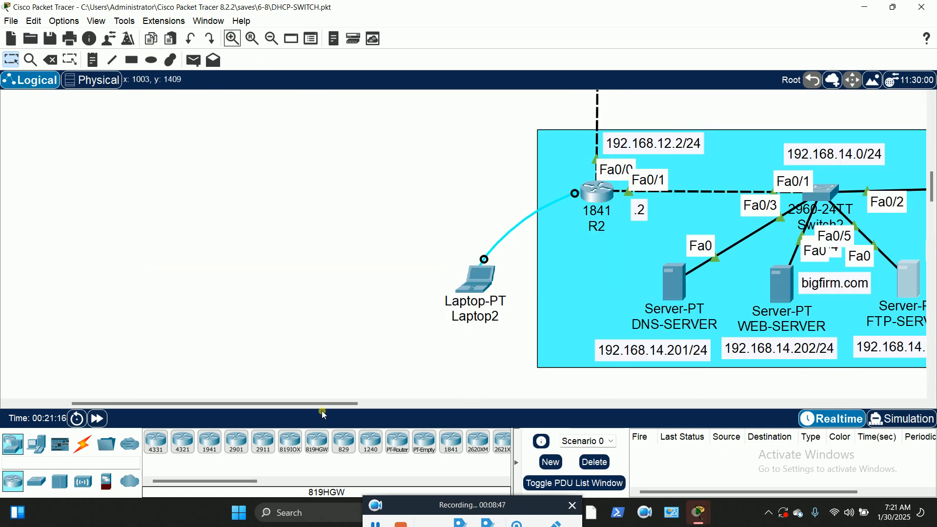
{"action": "left_click_drag", "start_coordinate": [324, 404], "coordinate": [440, 403]}
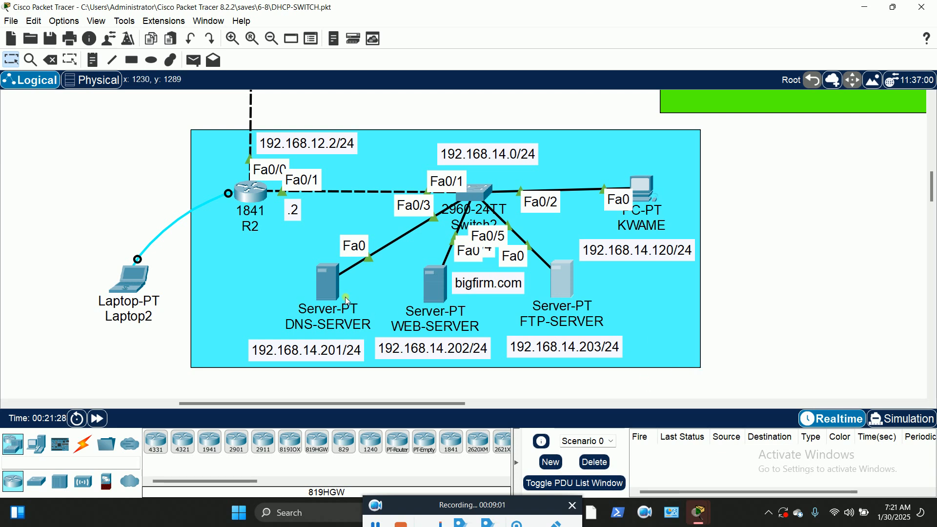
{"action": "mouse_move", "coordinate": [319, 290]}
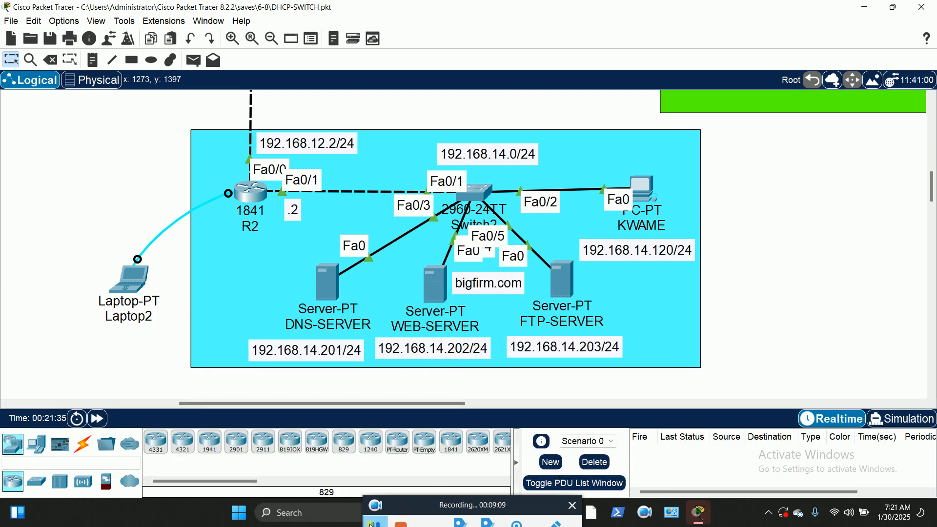
{"action": "left_click", "coordinate": [327, 286]}
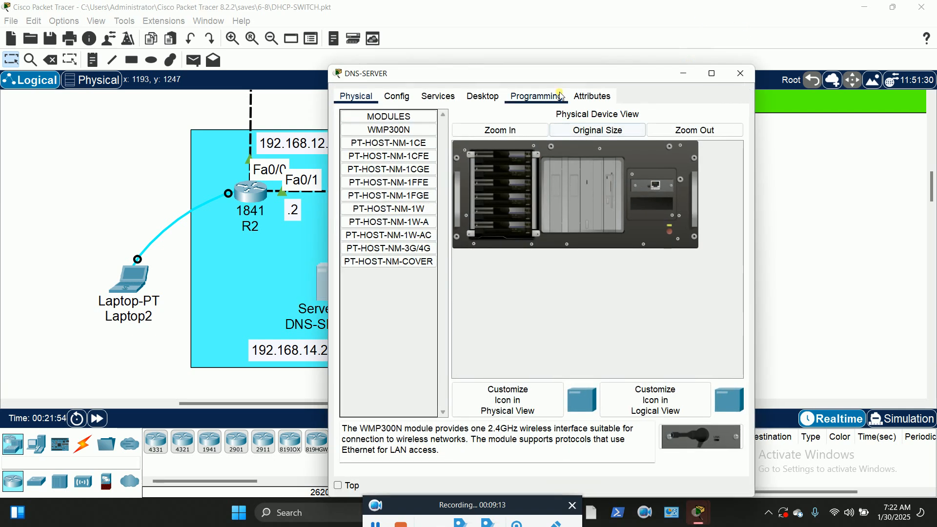
Give DNS-SERVER IP 192.168.14.201, mask 255.255.255.0, gateway 192.168.14.2, DNS 192.168.14.201
{"action": "left_click_drag", "start_coordinate": [609, 77], "coordinate": [764, 33]}
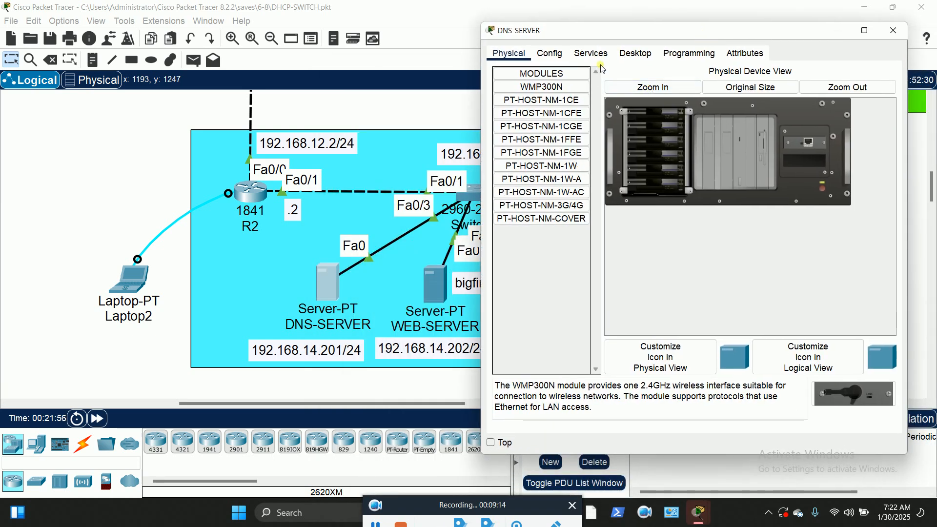
{"action": "left_click", "coordinate": [636, 53]}
{"action": "left_click", "coordinate": [545, 119]}
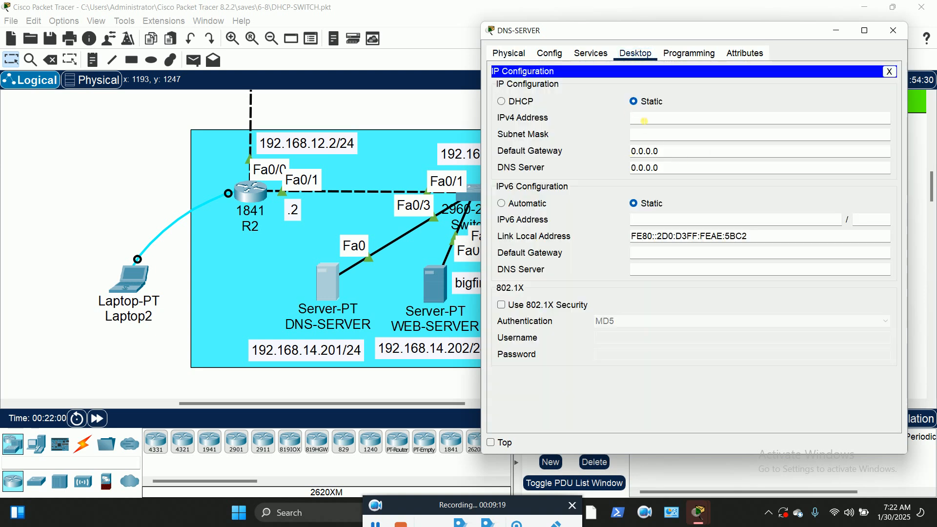
{"action": "left_click", "coordinate": [374, 524]}
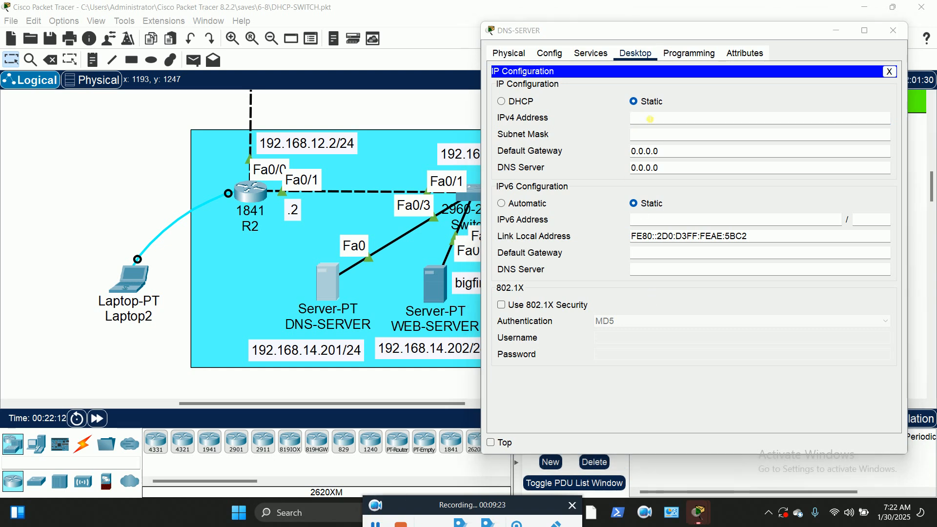
{"action": "left_click", "coordinate": [649, 119]}
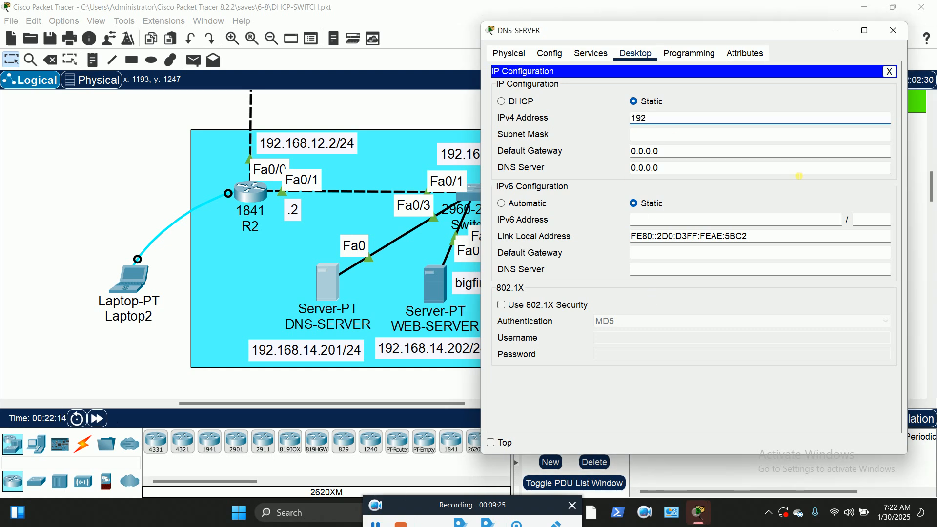
{"action": "type", "text": "68.14.201"}
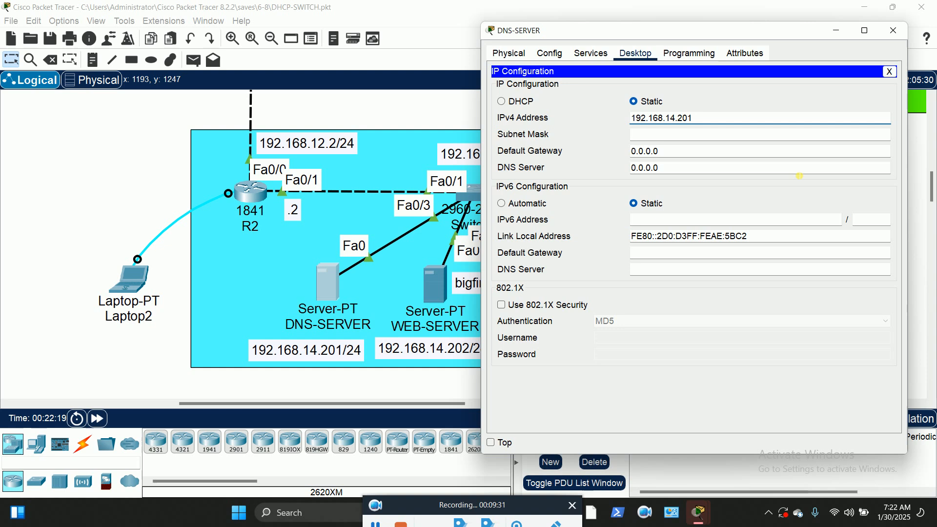
{"action": "key", "text": "Tab"}
{"action": "key", "text": "Tab"}
{"action": "type", "text": "192"}
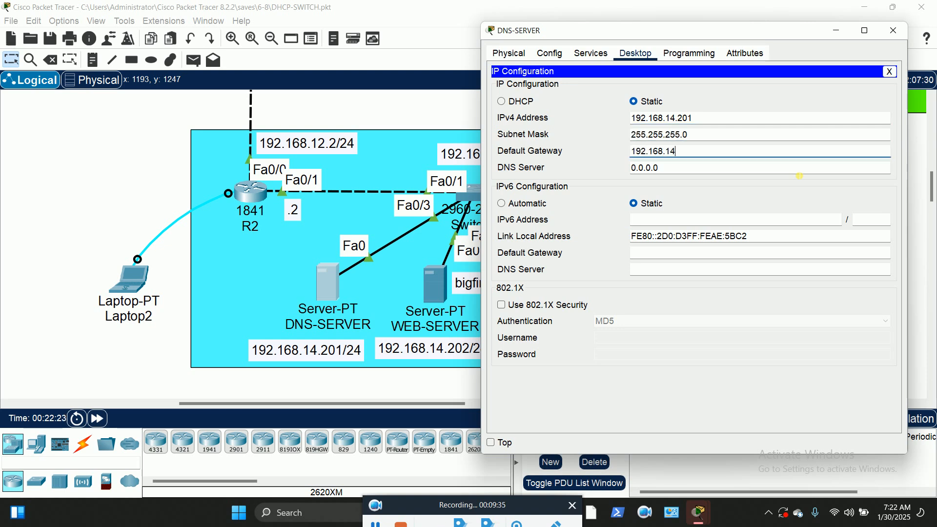
{"action": "key", "text": "Tab"}
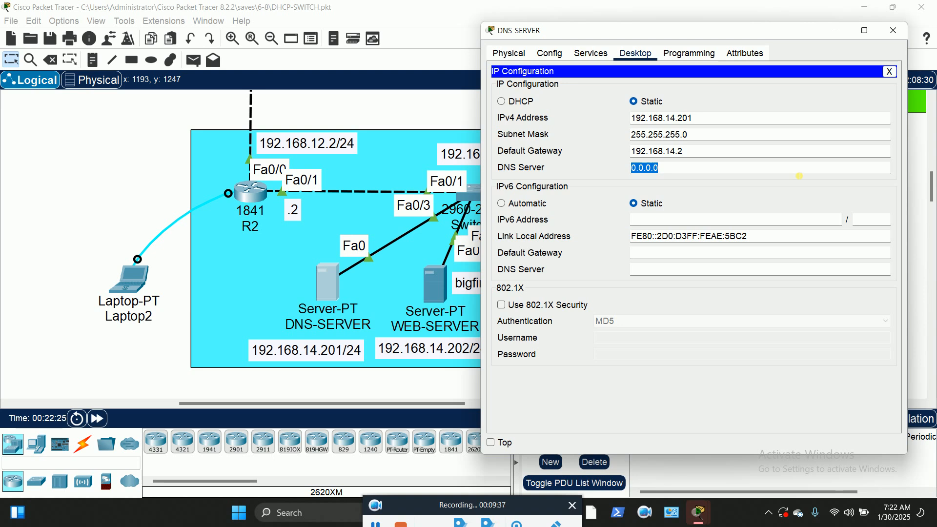
{"action": "type", "text": "192.168.14.201"}
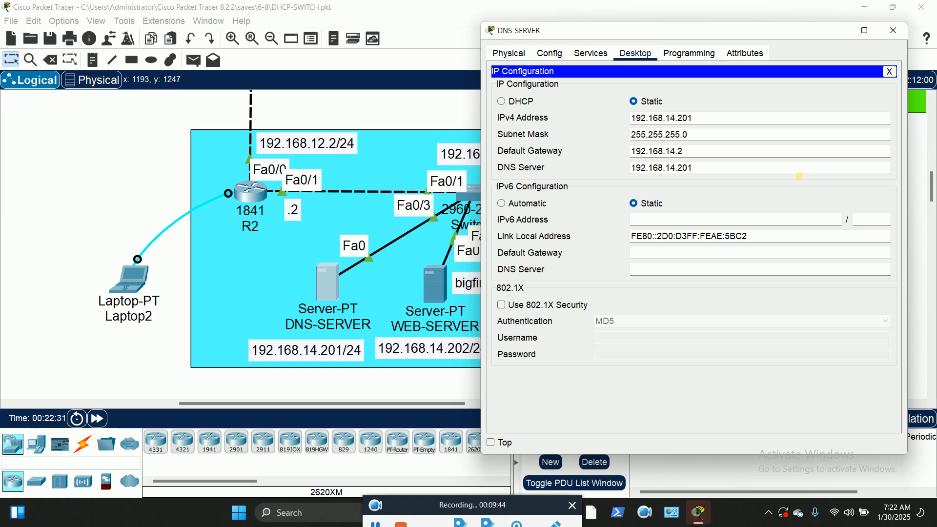
{"action": "left_click", "coordinate": [890, 72]}
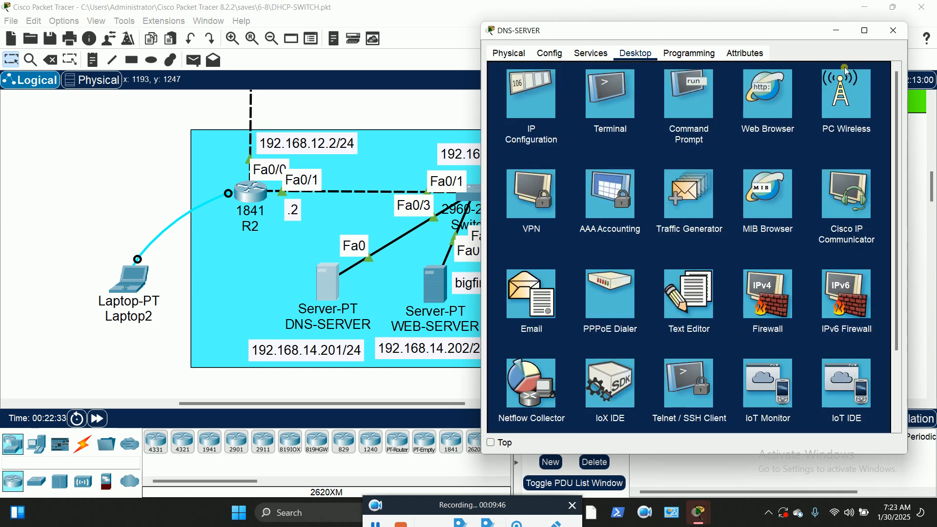
{"action": "left_click", "coordinate": [894, 30]}
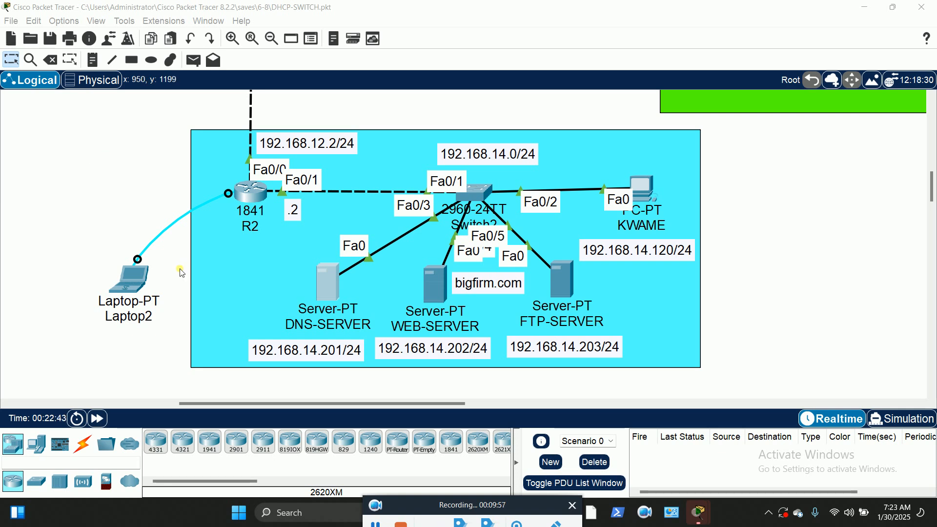
Open the WEB-SERVER device window and move it aside to reveal the topology
{"action": "left_click", "coordinate": [127, 156]}
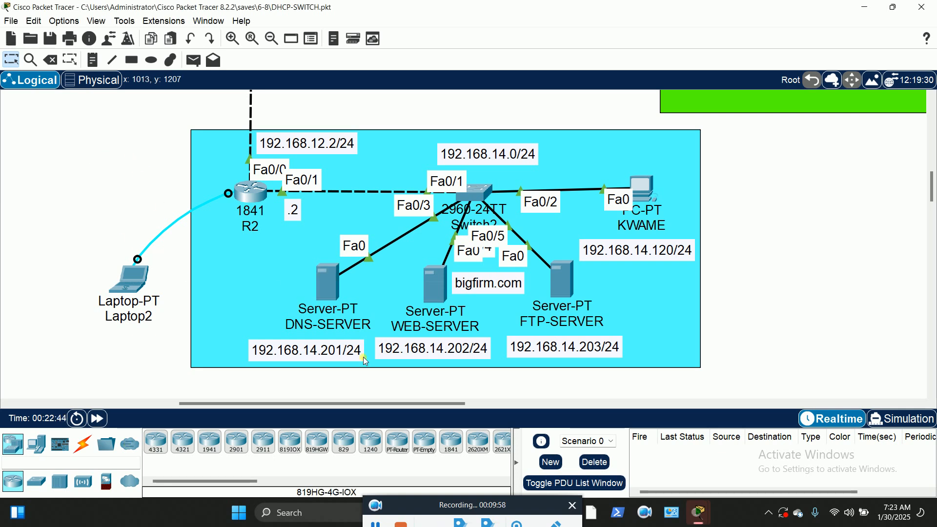
{"action": "left_click", "coordinate": [436, 284]}
{"action": "left_click_drag", "start_coordinate": [530, 77], "coordinate": [699, 38]}
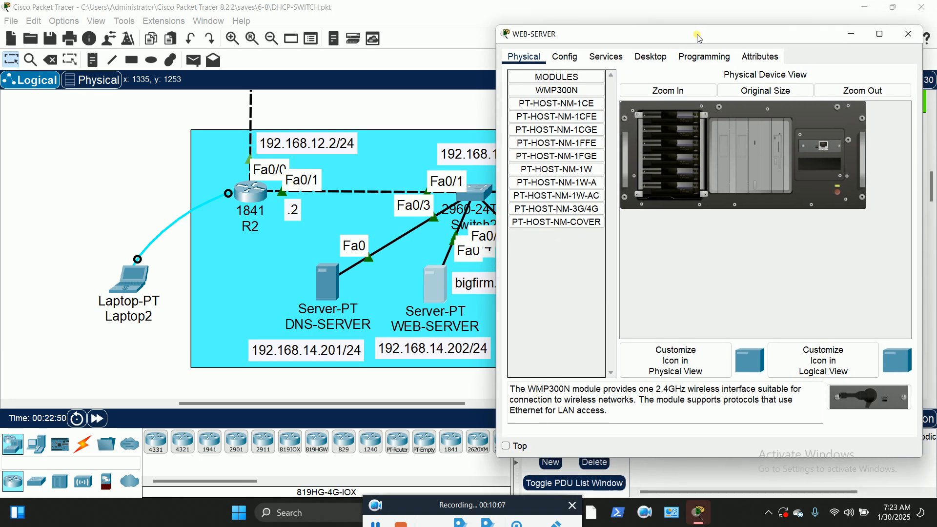
Give WEB-SERVER IP 192.168.14.202, mask 255.255.255.0, gateway 192.168.14.2 and DNS 192.168.14.201
{"action": "left_click", "coordinate": [652, 57]}
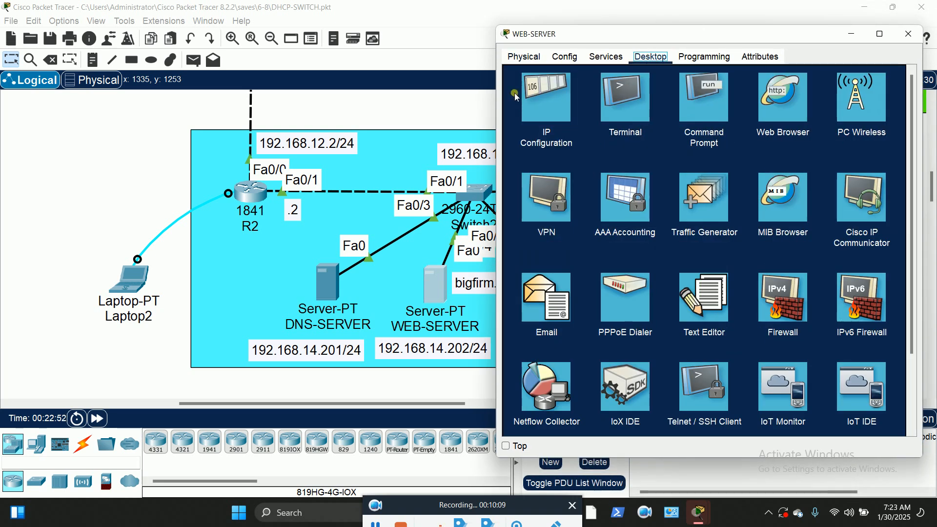
{"action": "left_click", "coordinate": [548, 100]}
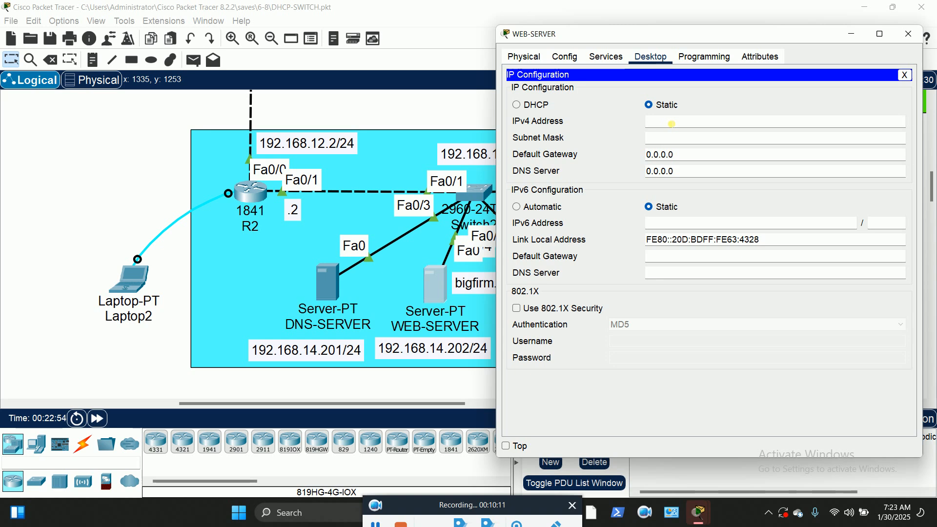
{"action": "left_click", "coordinate": [657, 121]}
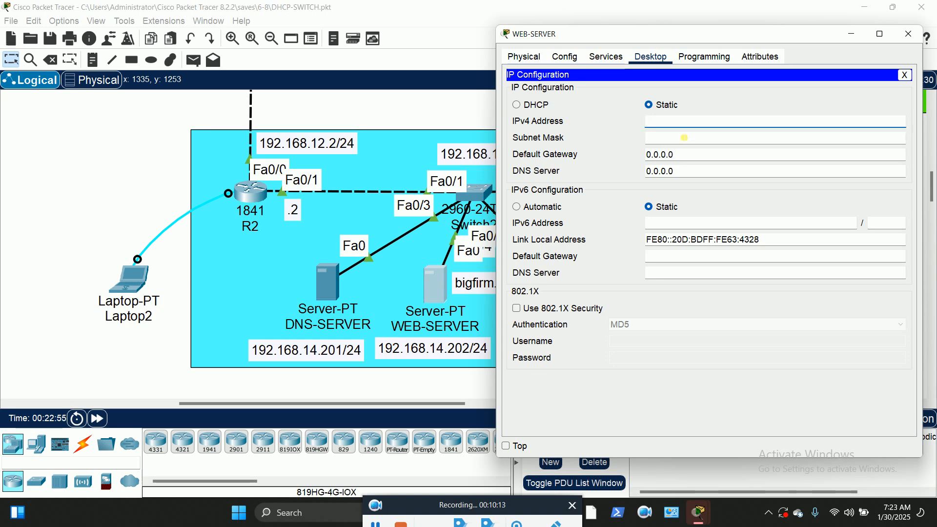
{"action": "type", "text": "192.168.14.202"}
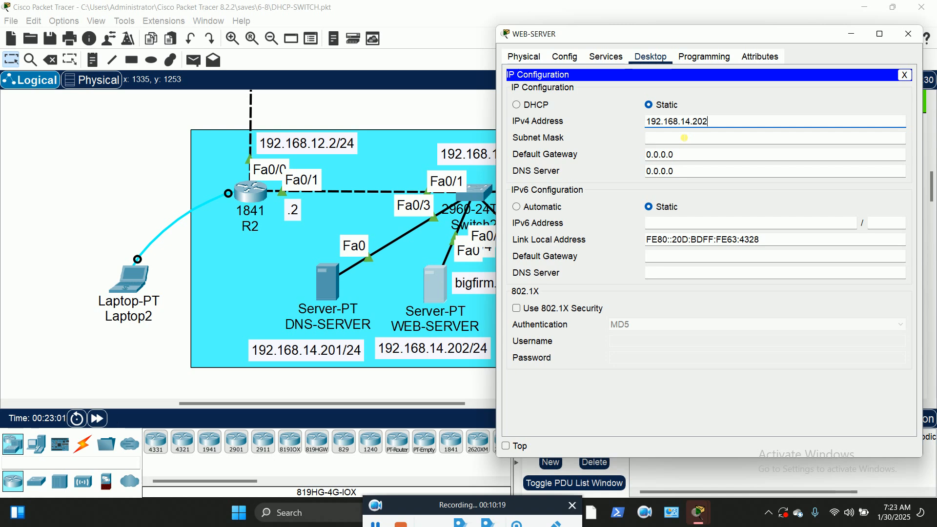
{"action": "left_click", "coordinate": [684, 137]}
{"action": "key", "text": "Tab"}
{"action": "type", "text": "1"}
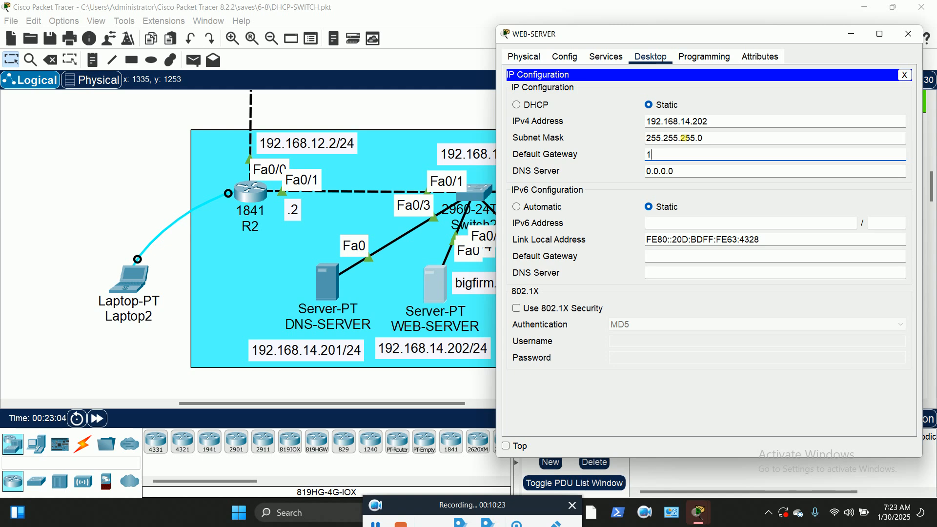
{"action": "type", "text": "92.168.14.2"}
{"action": "key", "text": "Tab"}
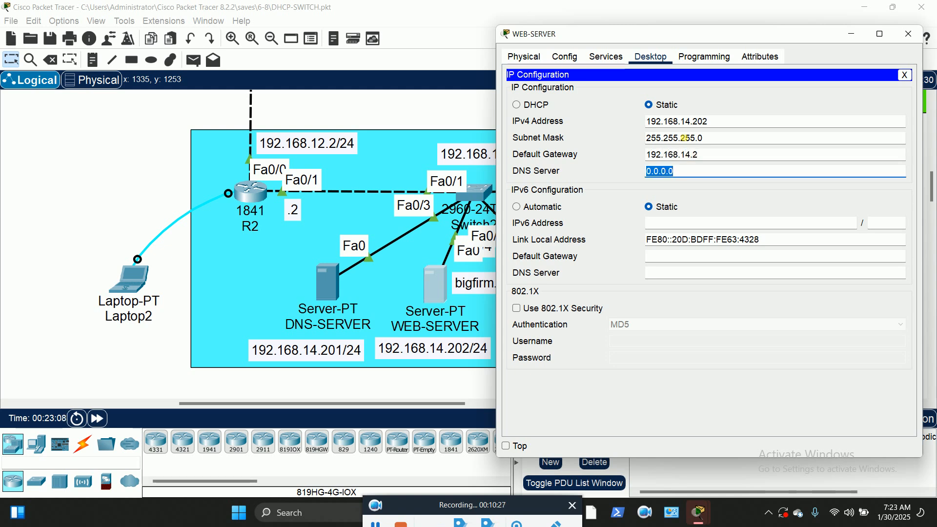
{"action": "type", "text": "192.168.14."}
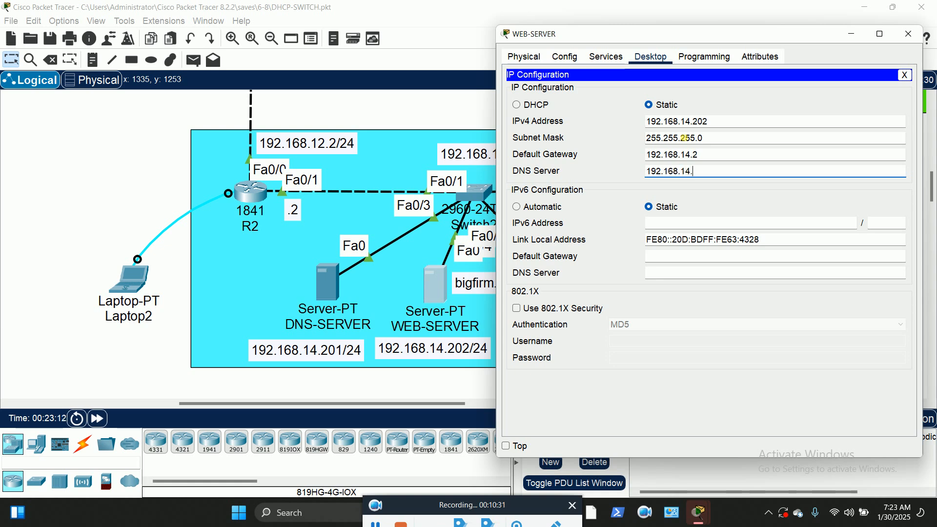
{"action": "type", "text": "201"}
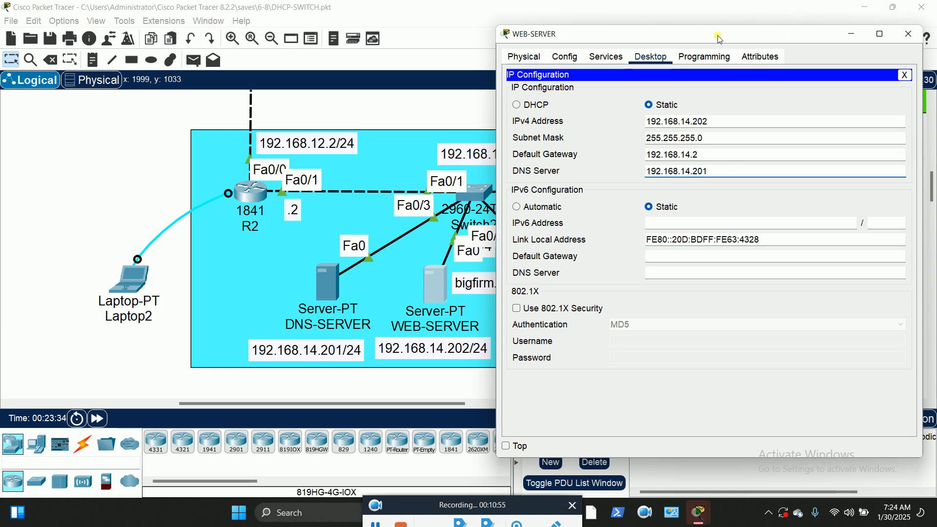
{"action": "left_click_drag", "start_coordinate": [720, 39], "coordinate": [593, 39]}
{"action": "left_click", "coordinate": [779, 75]}
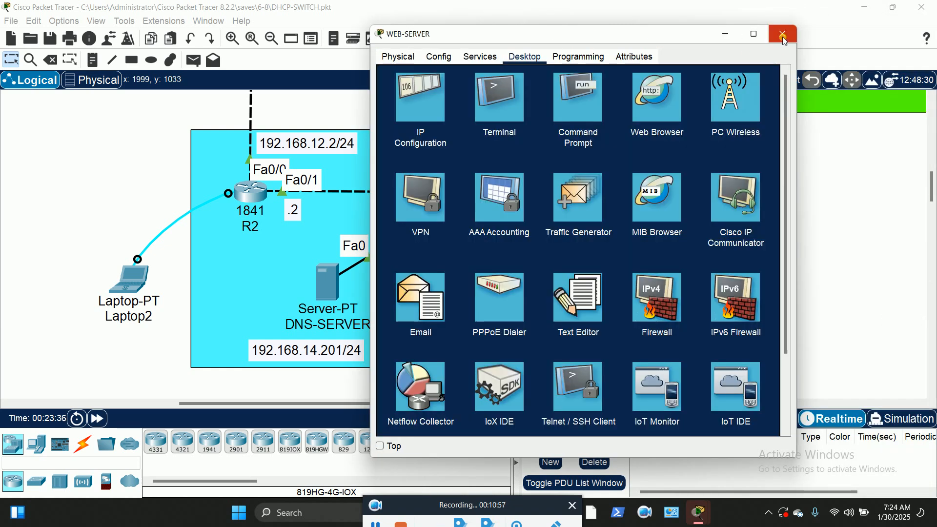
Close the WEB-SERVER device window
{"action": "left_click", "coordinate": [782, 34]}
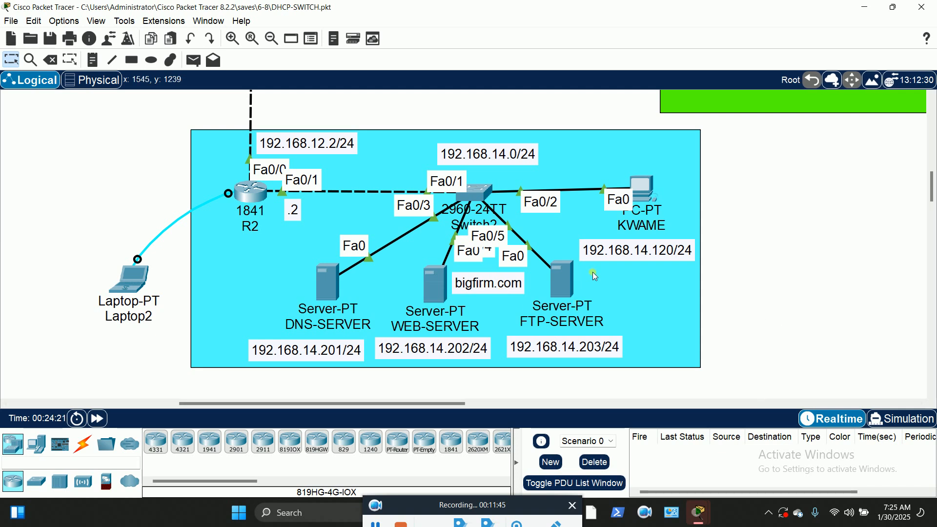
Open the FTP-SERVER window and show the FTP page under its Services tab
{"action": "left_click", "coordinate": [564, 288]}
{"action": "left_click_drag", "start_coordinate": [590, 112], "coordinate": [526, 48]}
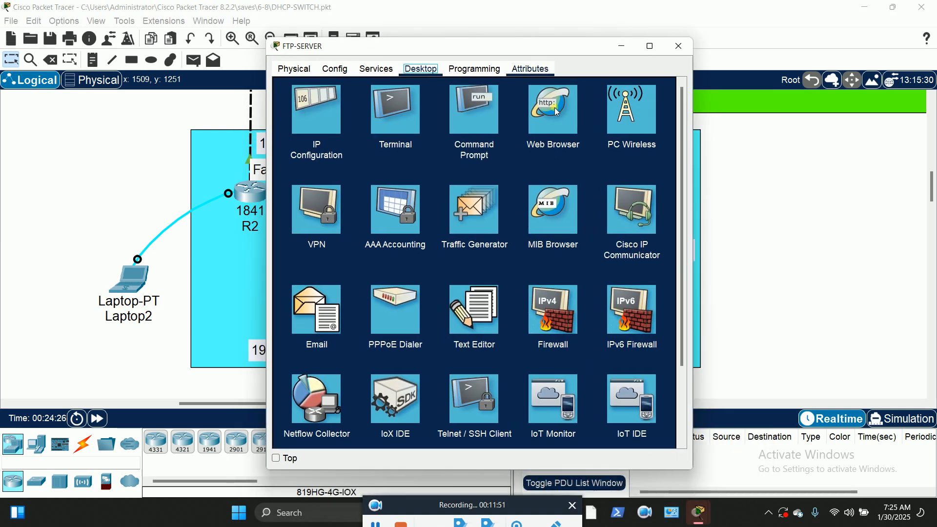
{"action": "left_click", "coordinate": [377, 69]}
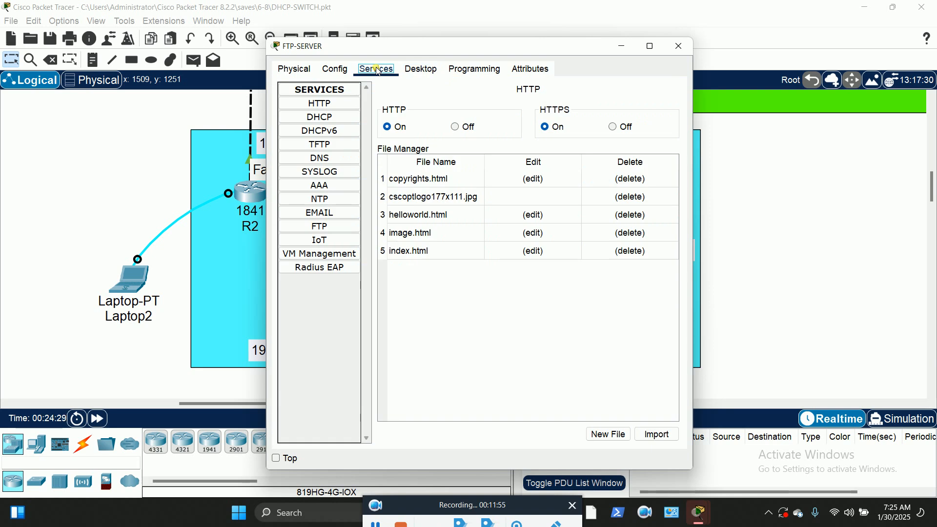
{"action": "left_click", "coordinate": [323, 232]}
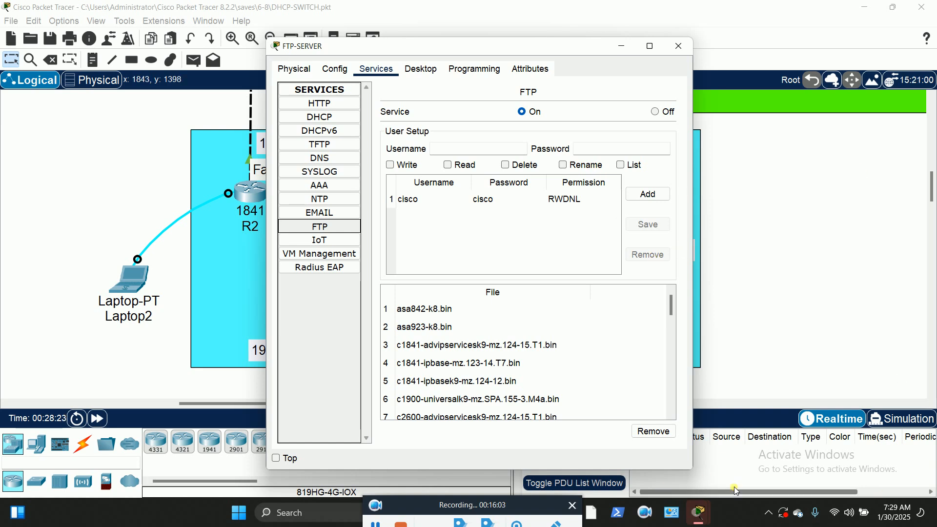
Launch an administrator Command Prompt, change to C:\ with cd\, and list it with dir
{"action": "key", "text": "super+r"}
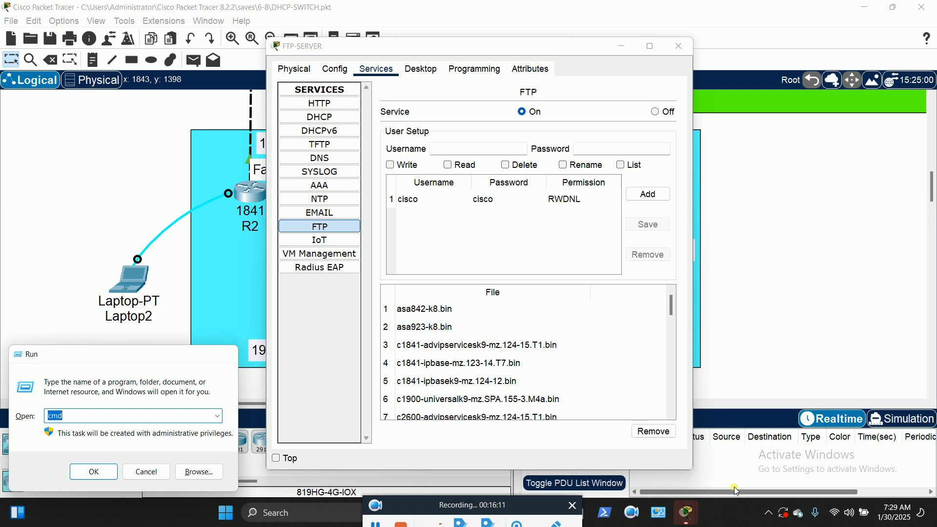
{"action": "key", "text": "Escape"}
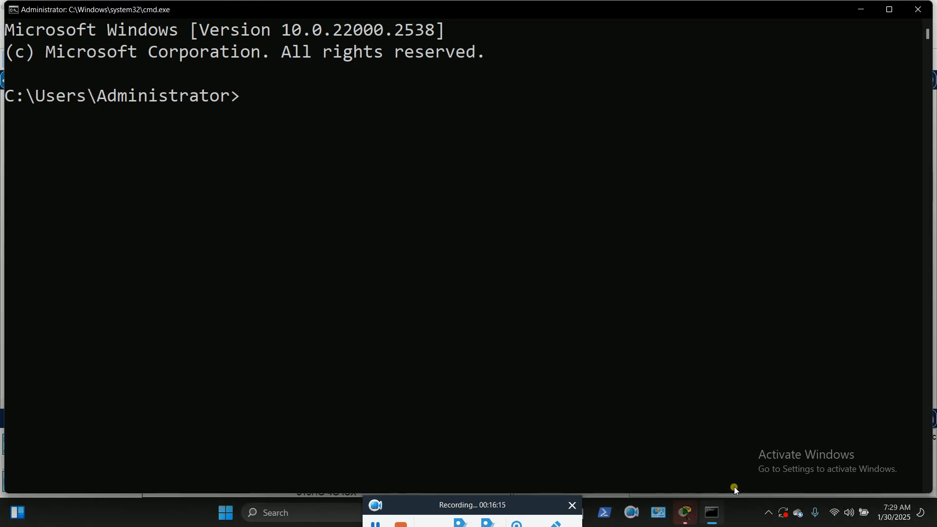
{"action": "type", "text": "cd\\"}
{"action": "key", "text": "Return"}
{"action": "type", "text": "dir"}
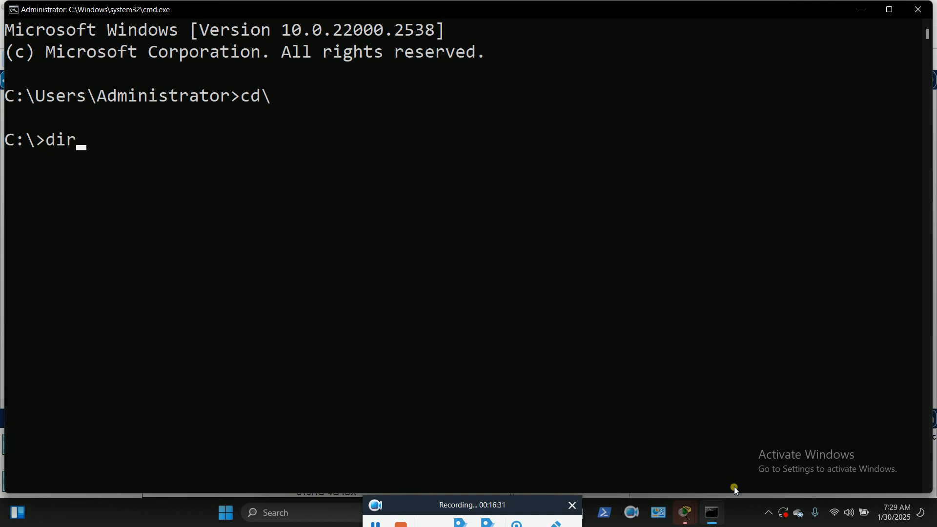
{"action": "key", "text": "Return"}
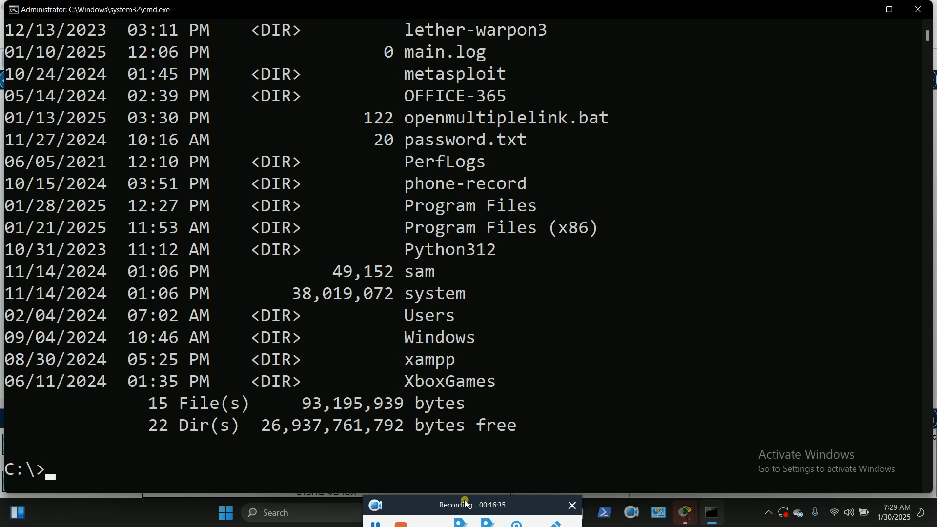
{"action": "left_click", "coordinate": [375, 523]}
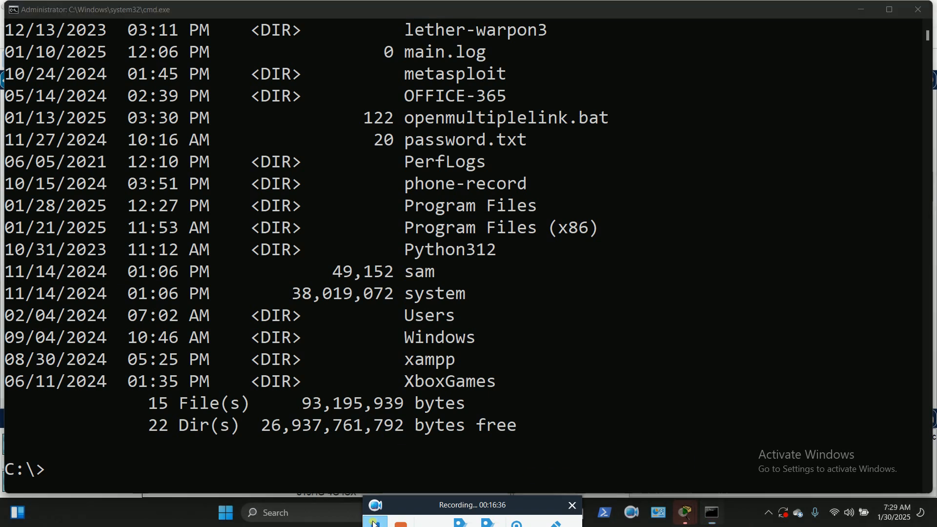
{"action": "left_click", "coordinate": [48, 469]}
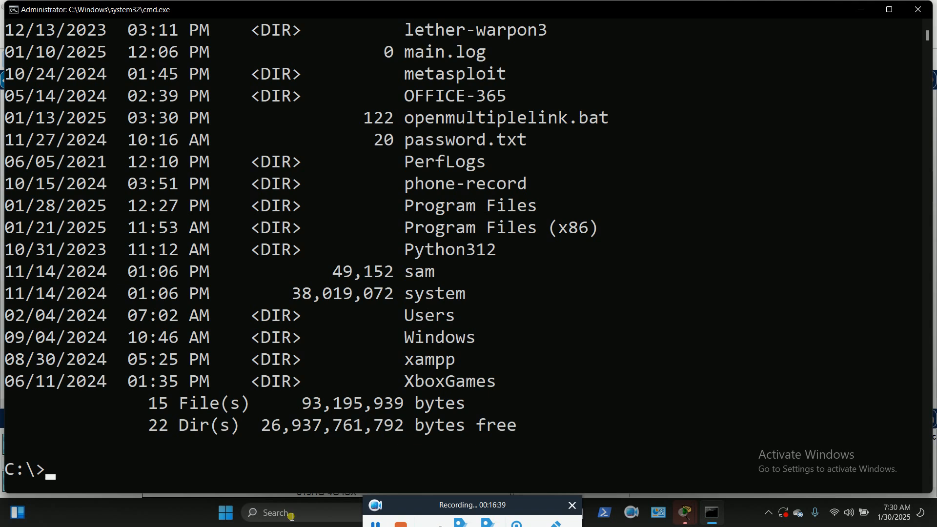
Create the ipmc folder with md ipmc and enter dir /p at the prompt
{"action": "type", "text": "md ipmc"}
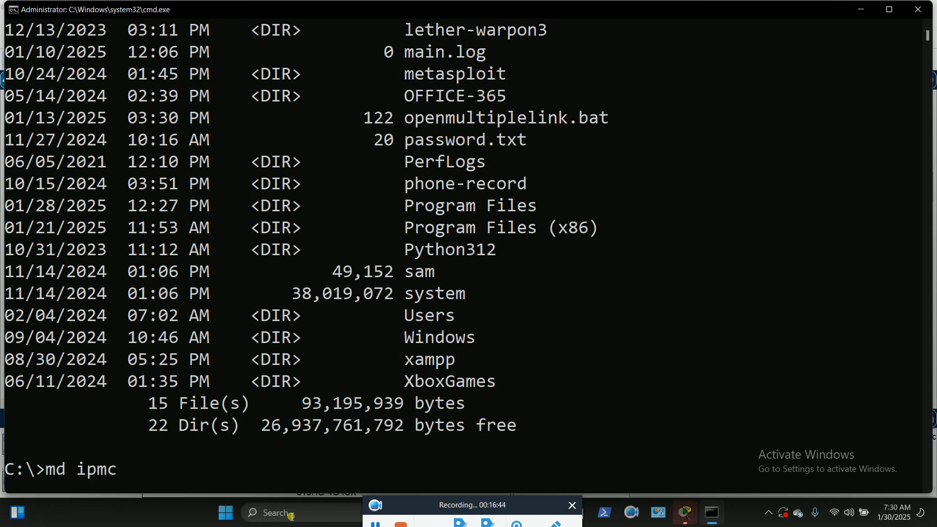
{"action": "key", "text": "Return"}
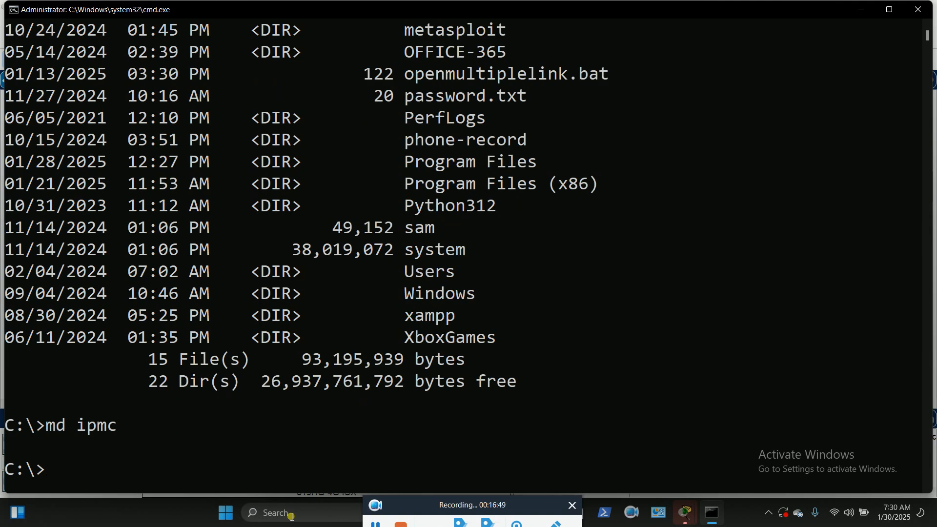
{"action": "type", "text": "dir"}
{"action": "type", "text": "/p"}
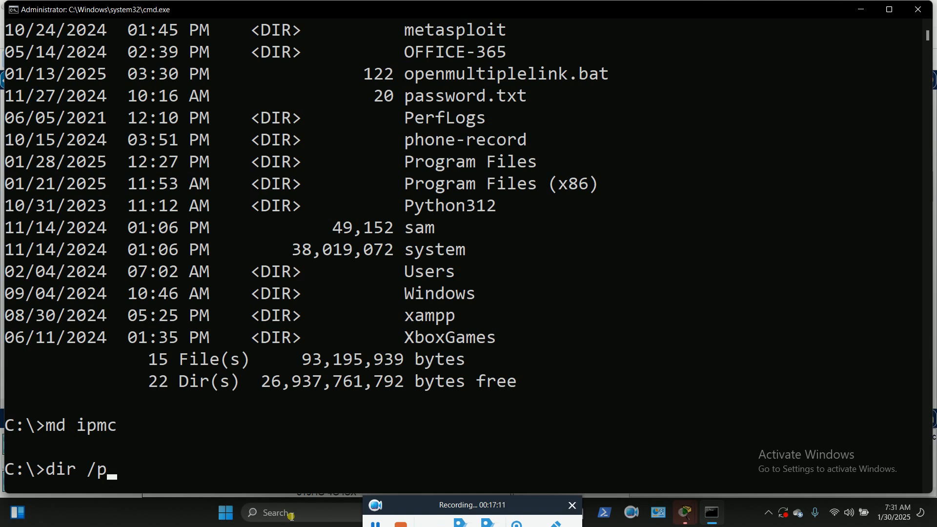
Page through the dir /p listing and highlight the new ipmc folder entry
{"action": "key", "text": "Return"}
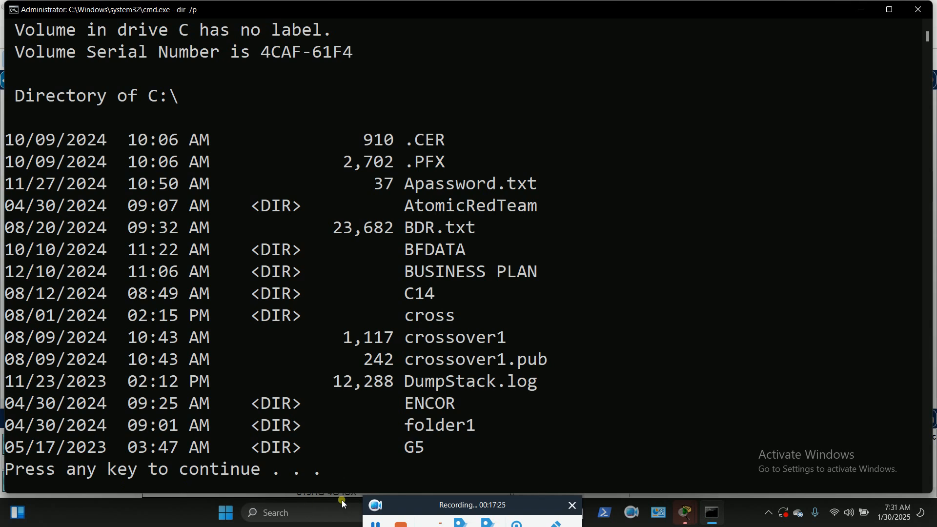
{"action": "key", "text": "space"}
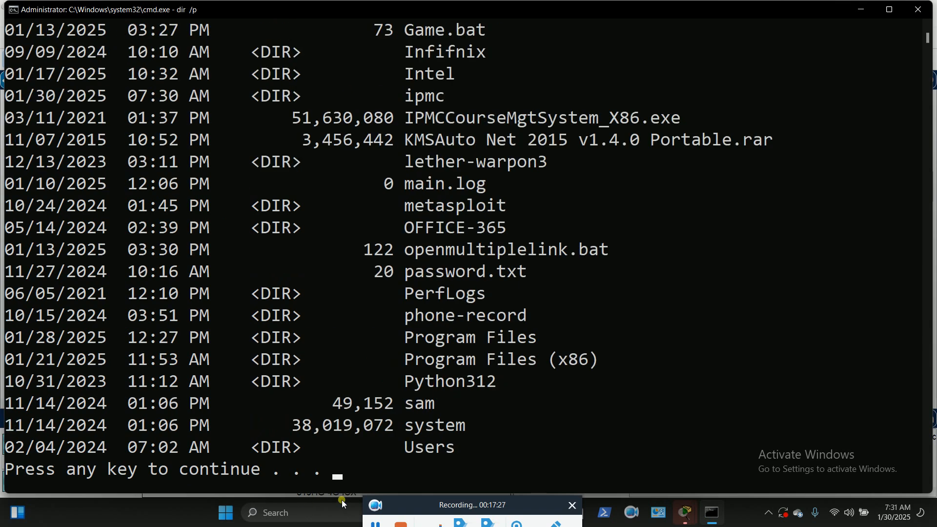
{"action": "left_click_drag", "start_coordinate": [455, 95], "coordinate": [2, 98]}
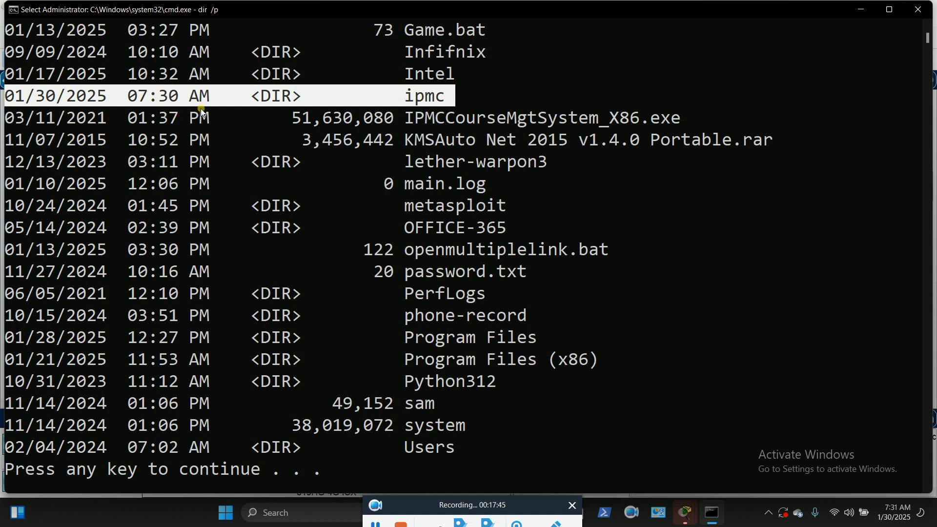
{"action": "key", "text": "Return"}
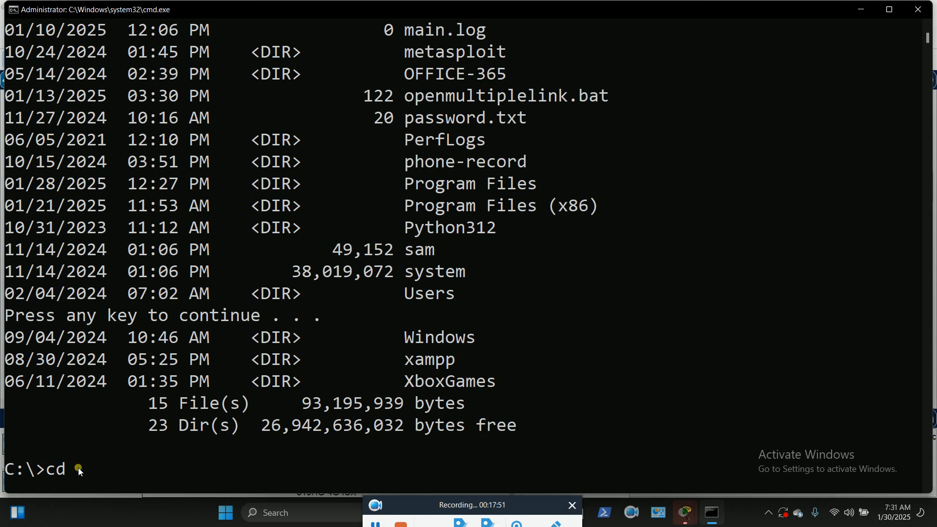
Change into C:\ipmc and enter the copy con letter command
{"action": "type", "text": "cd ipmc"}
{"action": "key", "text": "Return"}
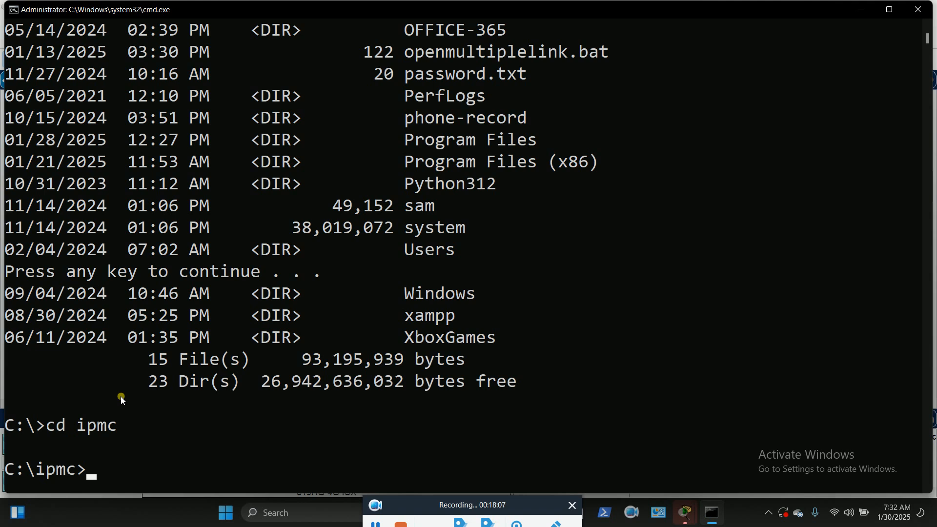
{"action": "type", "text": "copy con letter"}
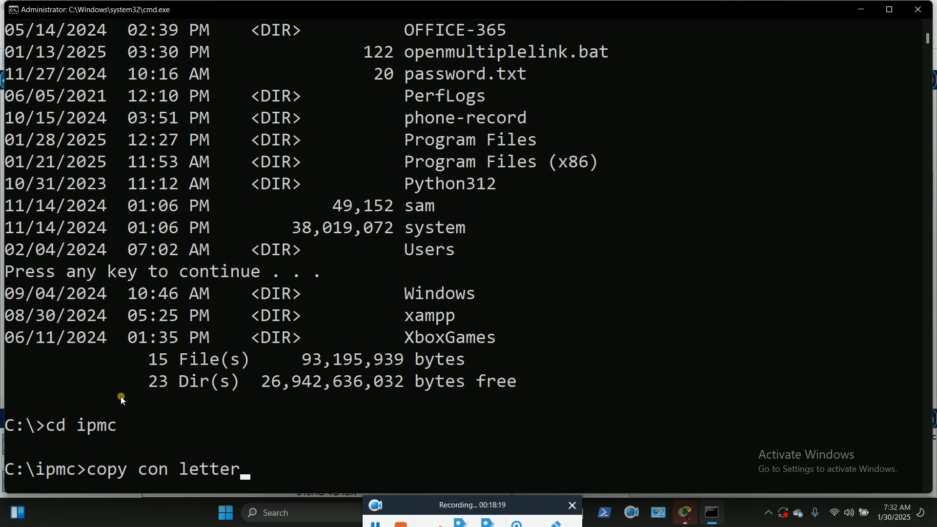
Enlarge the console window's font to size 72
{"action": "left_click", "coordinate": [19, 11]}
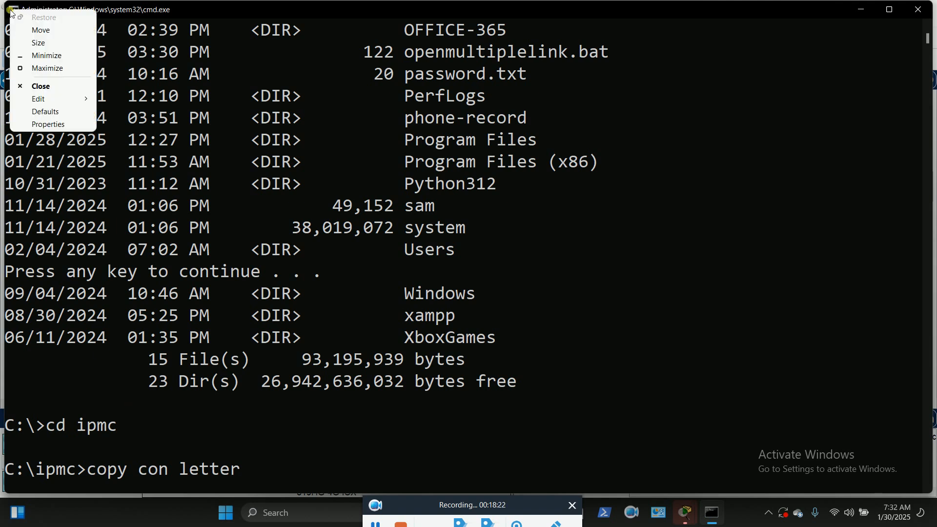
{"action": "left_click", "coordinate": [39, 124]}
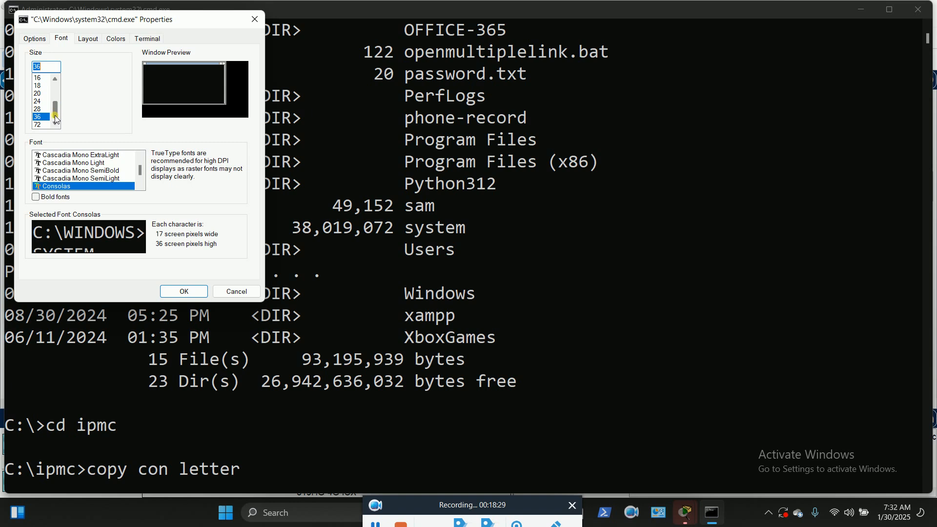
{"action": "left_click", "coordinate": [39, 124]}
{"action": "left_click", "coordinate": [184, 291]}
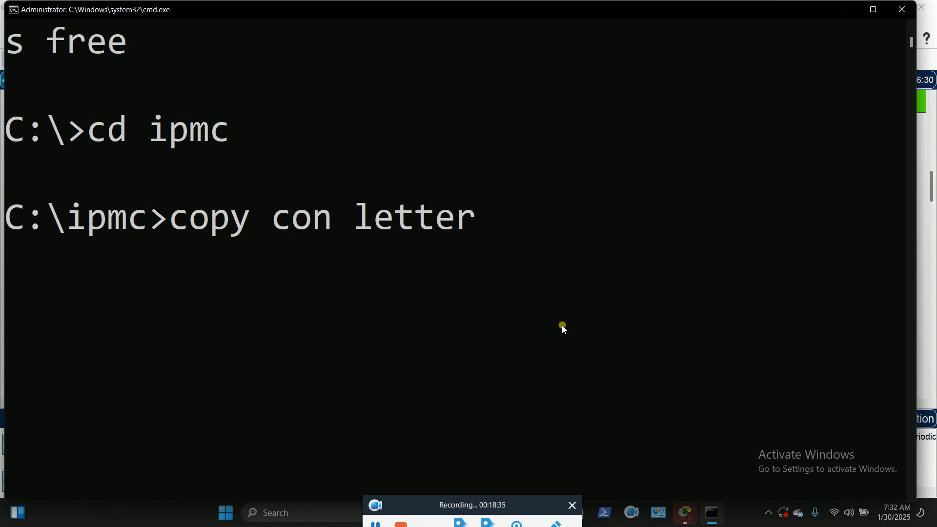
Write the line 'I love you guys' into letter and save it with Ctrl+Z
{"action": "key", "text": "Return"}
{"action": "type", "text": "I"}
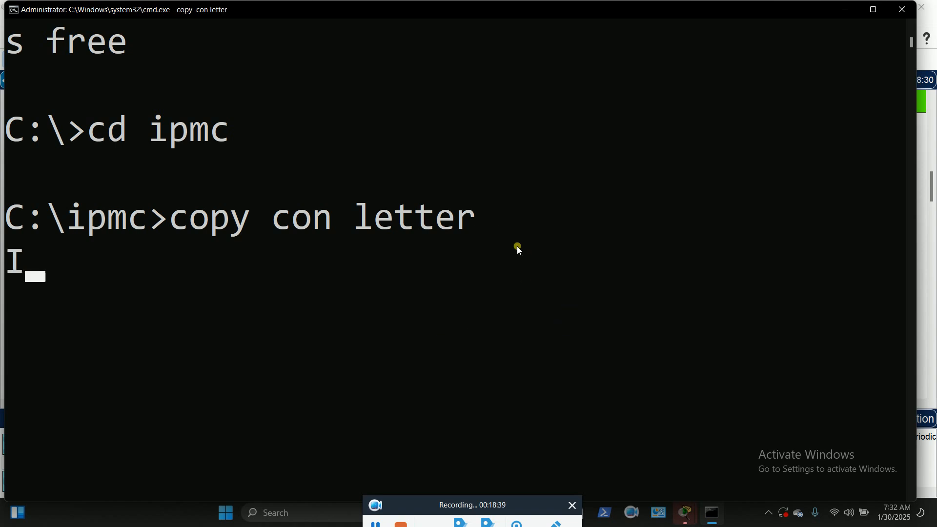
{"action": "type", "text": " love"}
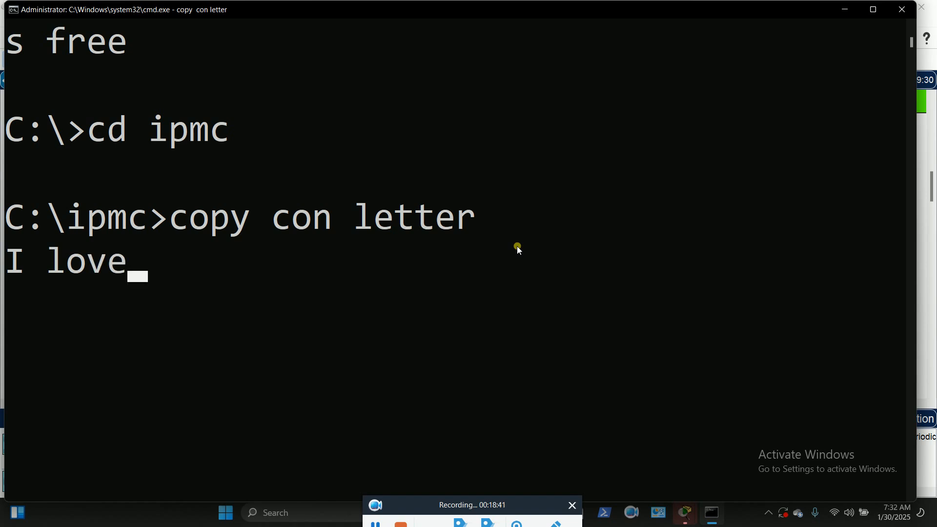
{"action": "type", "text": " you"}
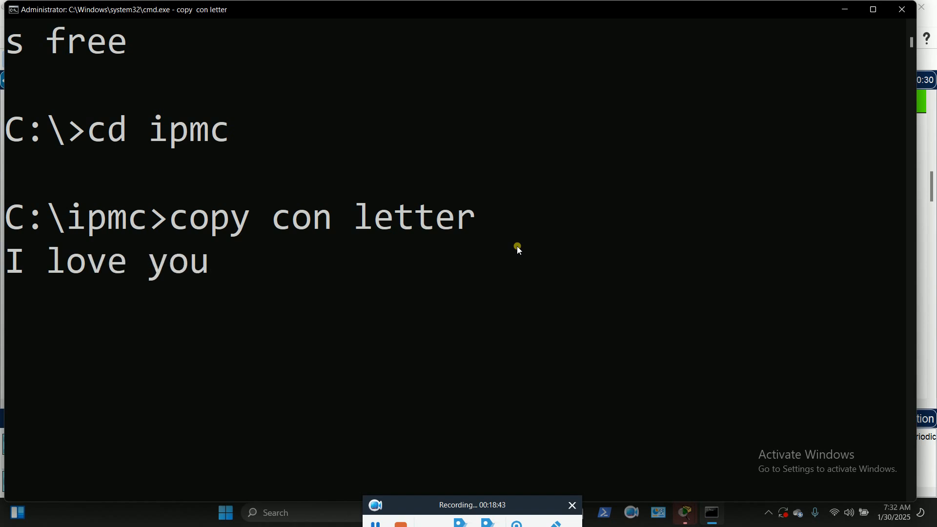
{"action": "type", "text": " guys"}
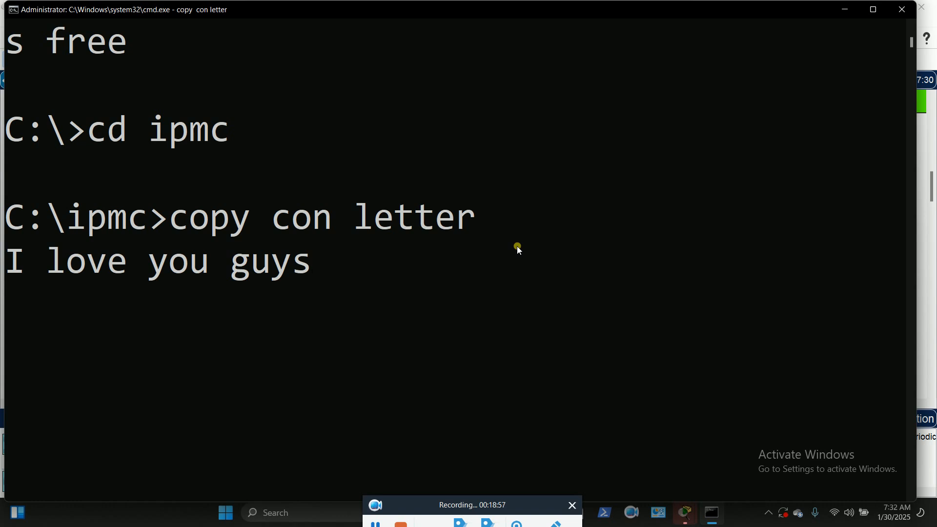
{"action": "type", "text": "6"}
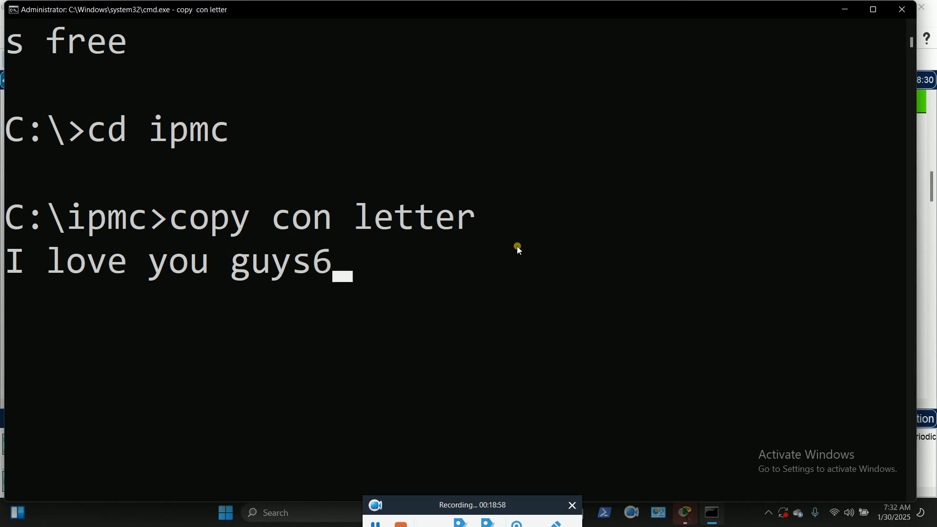
{"action": "key", "text": "BackSpace"}
{"action": "key", "text": "Return"}
{"action": "type", "text": "6"}
{"action": "key", "text": "BackSpace"}
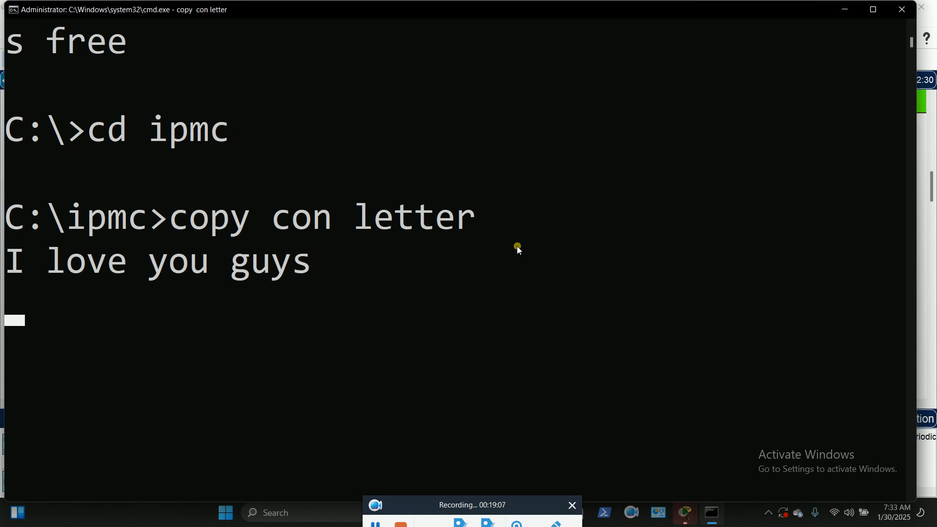
{"action": "key", "text": "ctrl+z"}
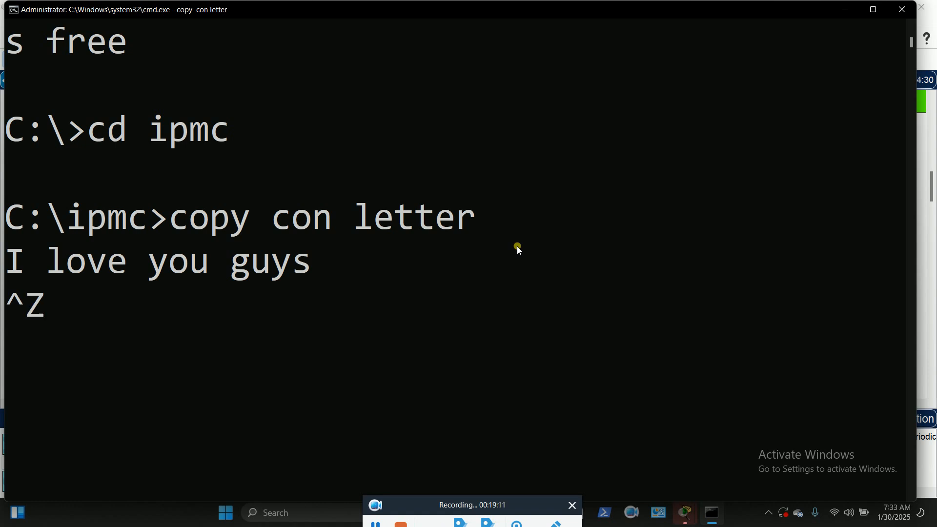
{"action": "key", "text": "Return"}
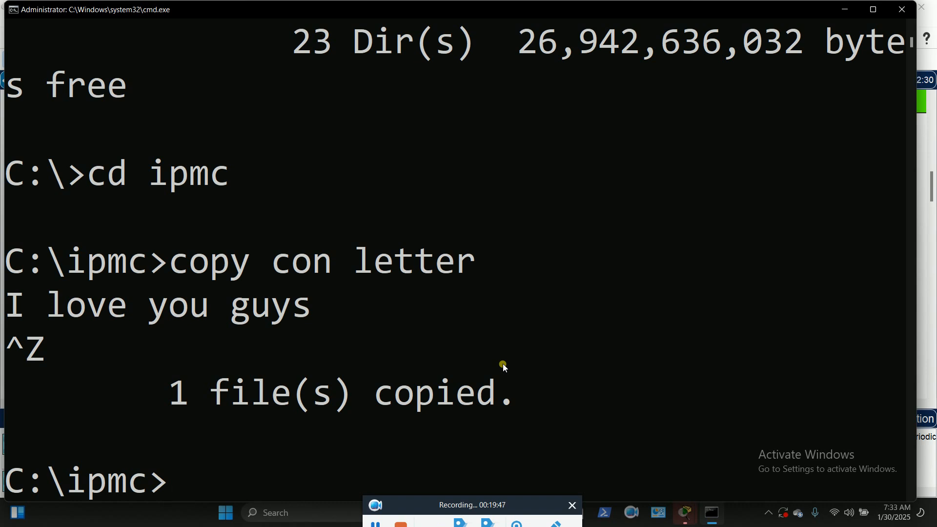
{"action": "left_click", "coordinate": [374, 523]}
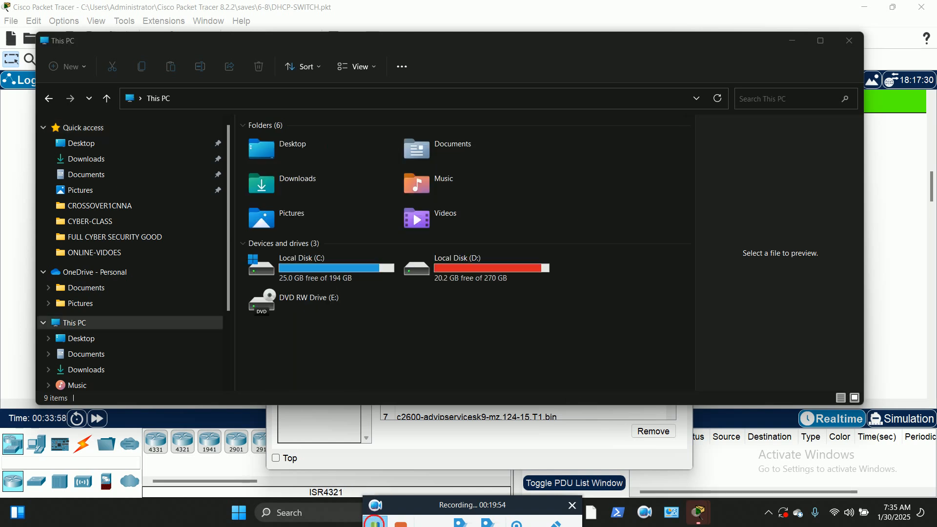
Open Local Disk (C:) and then the ipmc folder to reveal the letter file
{"action": "left_click", "coordinate": [295, 272]}
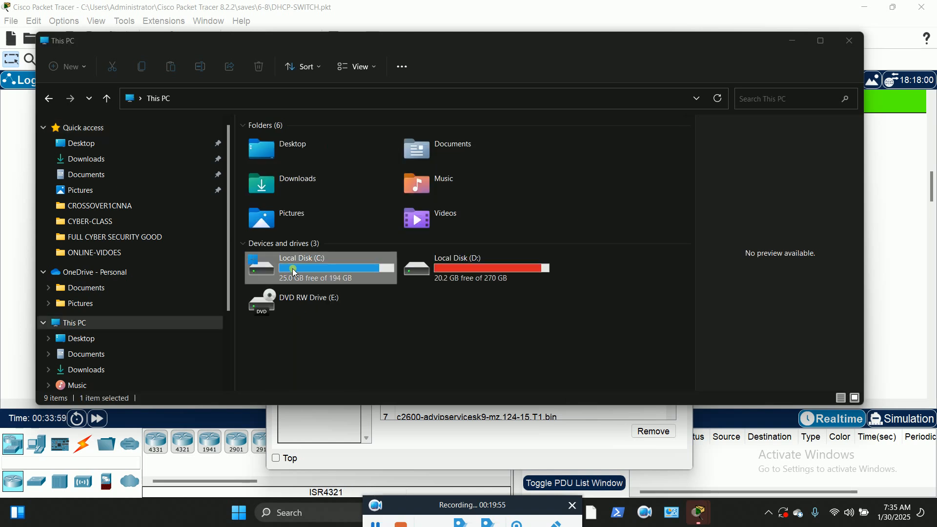
{"action": "double_click", "coordinate": [295, 273]}
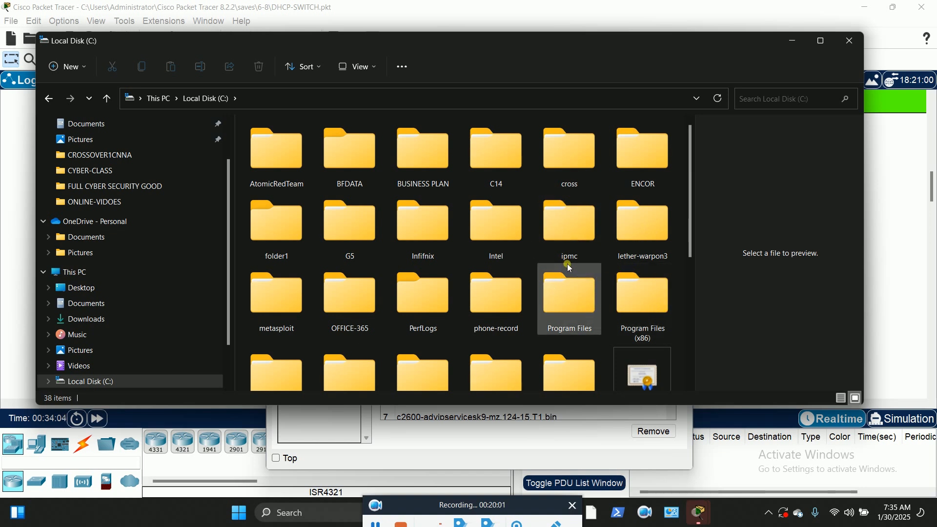
{"action": "scroll", "coordinate": [569, 268], "scroll_direction": "down", "scroll_amount": 2}
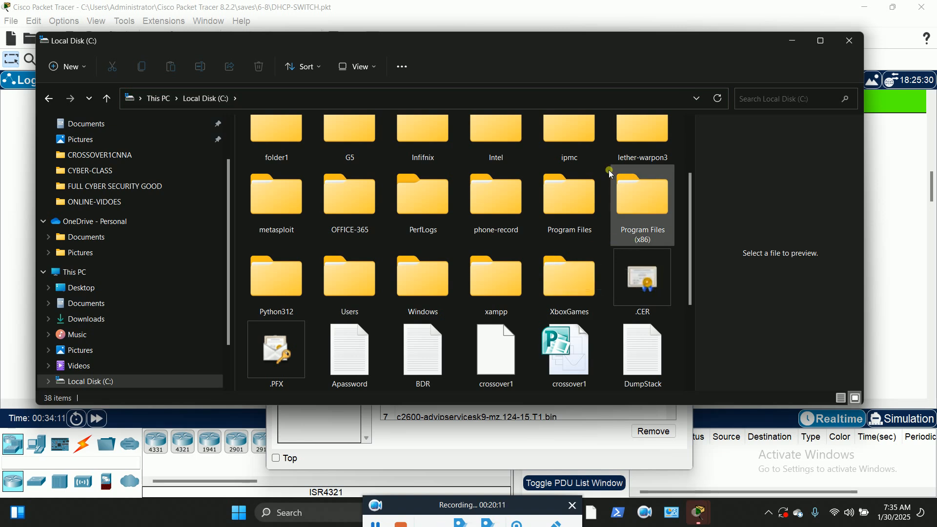
{"action": "scroll", "coordinate": [572, 143], "scroll_direction": "up", "scroll_amount": 2}
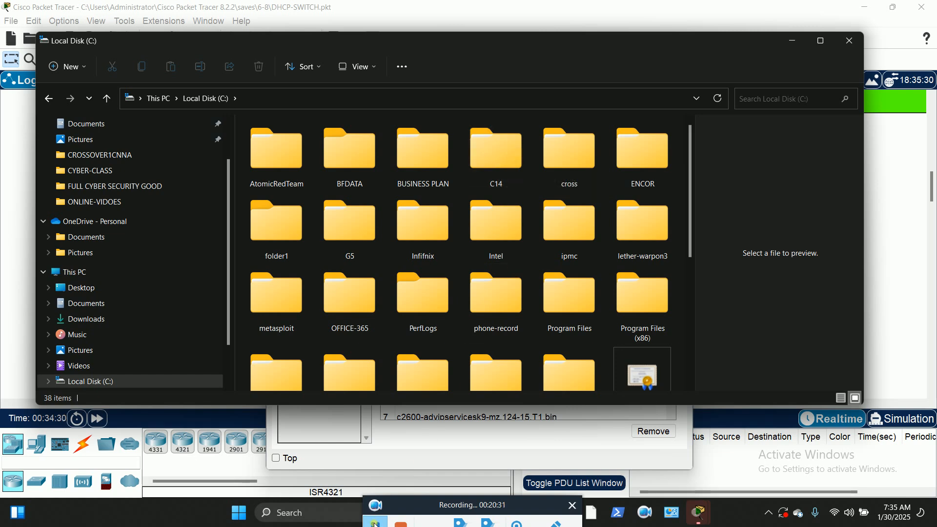
{"action": "left_click", "coordinate": [567, 226]}
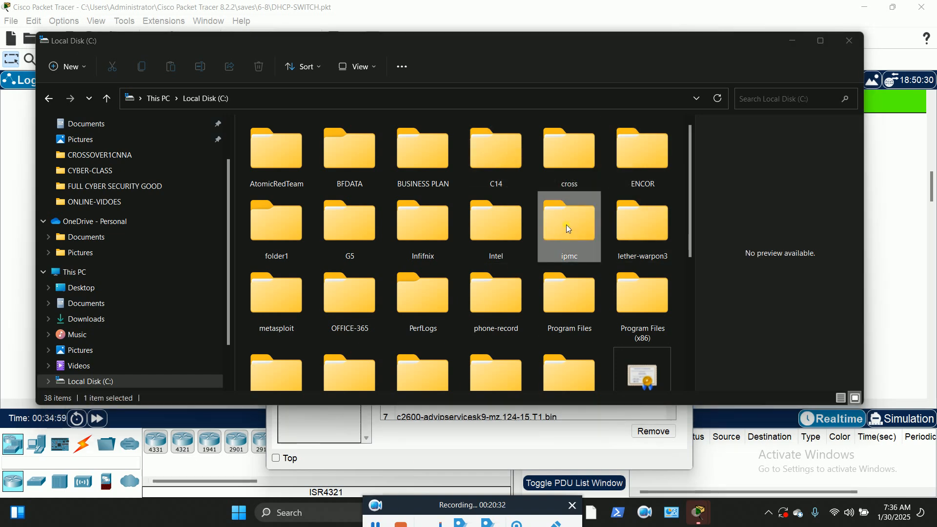
{"action": "double_click", "coordinate": [568, 229]}
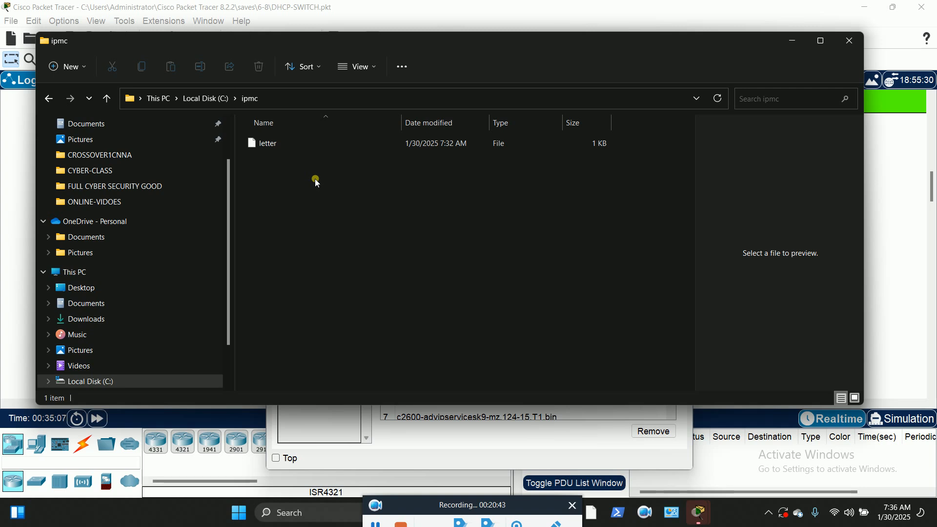
Open the letter file in Notepad to confirm it reads 'I love you guys'
{"action": "left_click", "coordinate": [266, 144]}
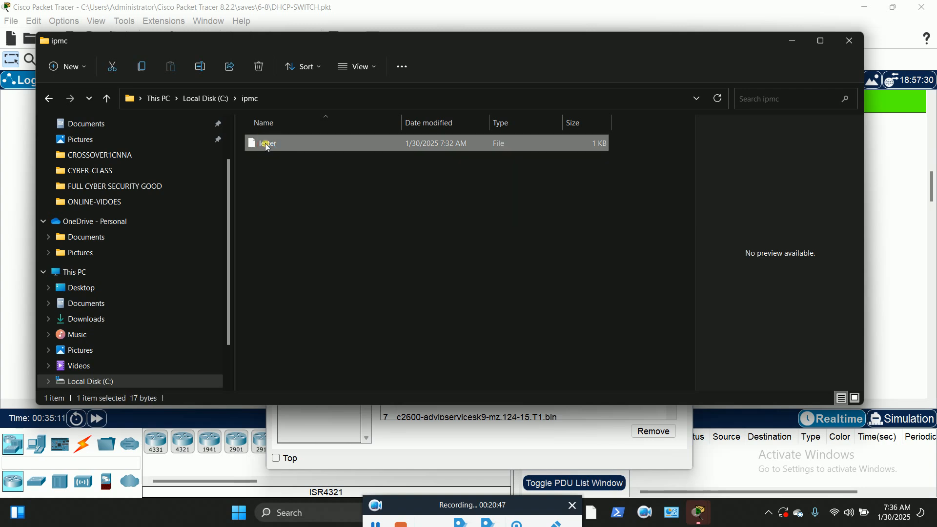
{"action": "double_click", "coordinate": [267, 145]}
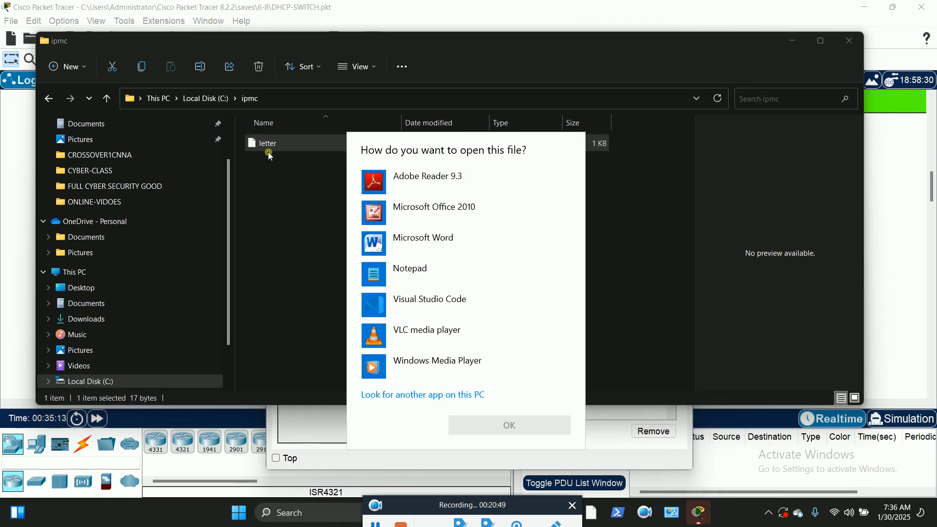
{"action": "left_click", "coordinate": [444, 276]}
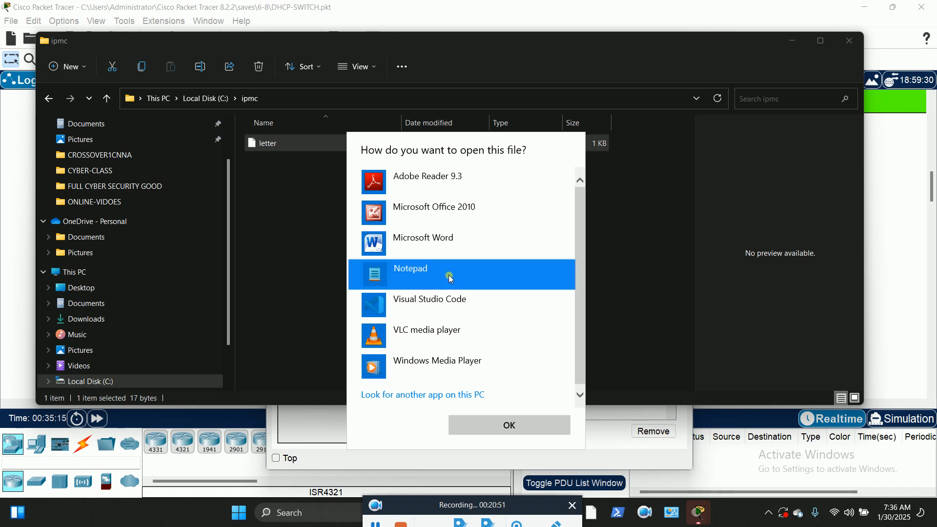
{"action": "left_click", "coordinate": [519, 429]}
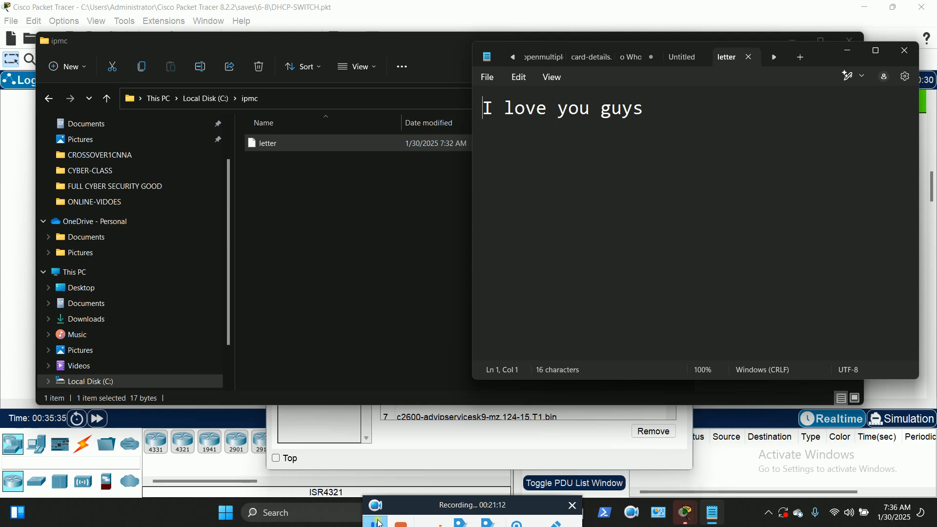
{"action": "left_click", "coordinate": [376, 523]}
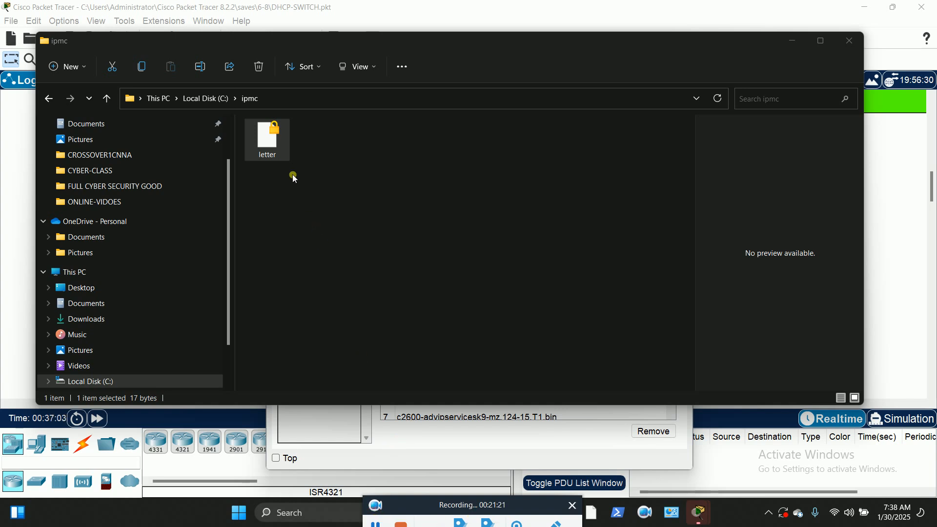
Turn on 'Encrypt contents to secure data' for the letter file in C:\ipmc and apply it
{"action": "right_click", "coordinate": [266, 142]}
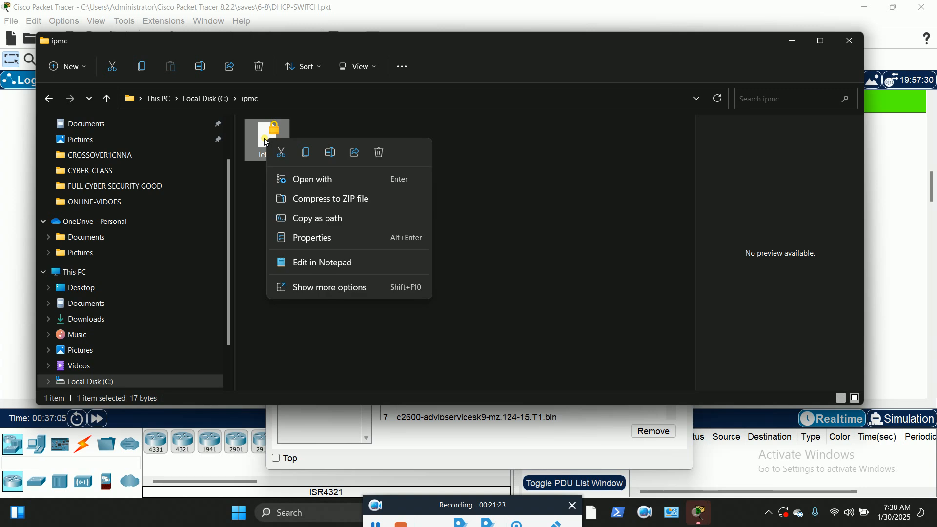
{"action": "left_click", "coordinate": [346, 239]}
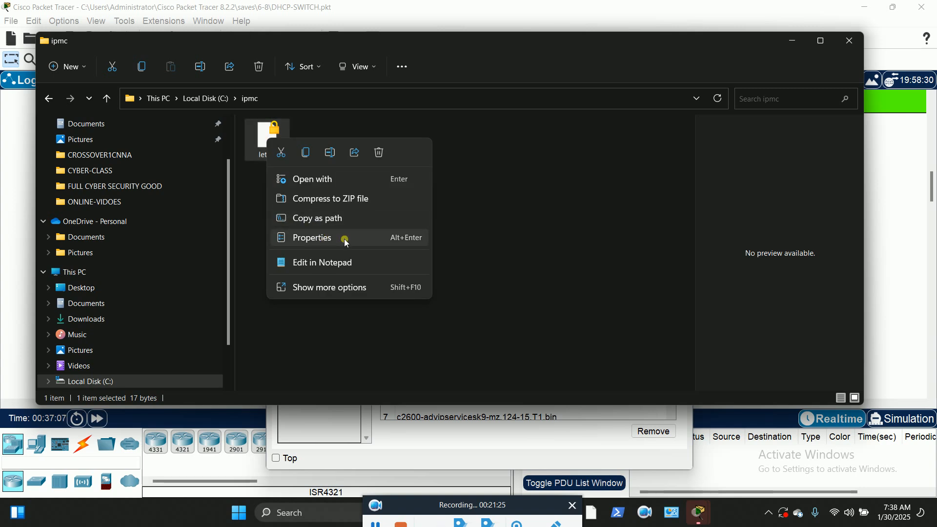
{"action": "left_click", "coordinate": [465, 367]}
{"action": "left_click", "coordinate": [296, 303]}
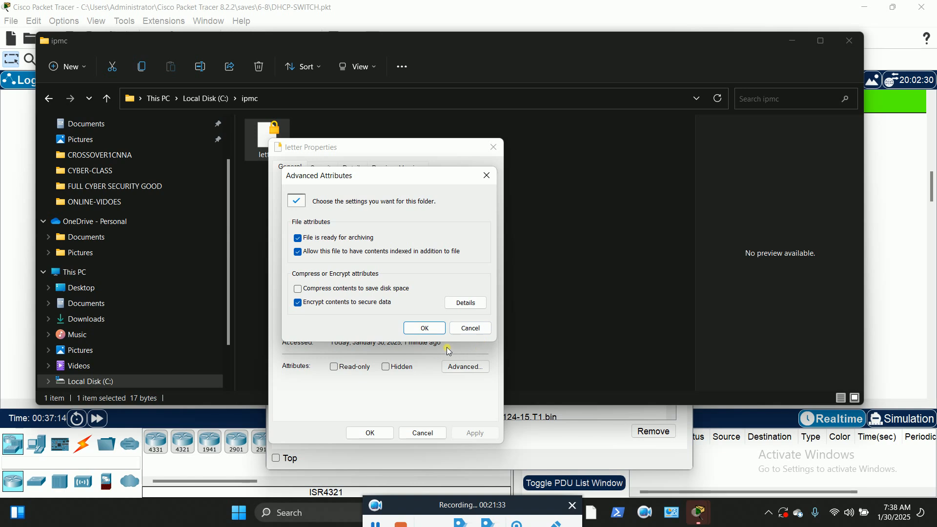
{"action": "left_click", "coordinate": [424, 329]}
{"action": "left_click", "coordinate": [482, 434]}
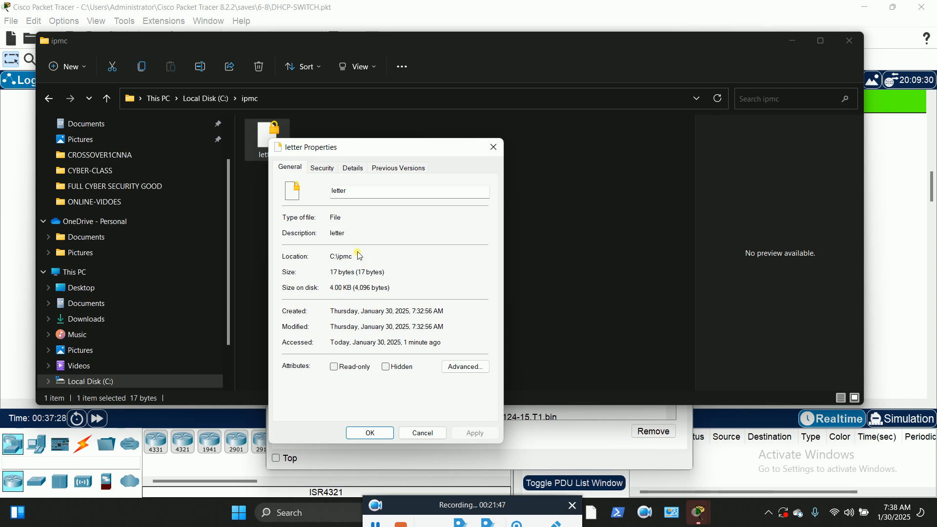
{"action": "left_click", "coordinate": [370, 433]}
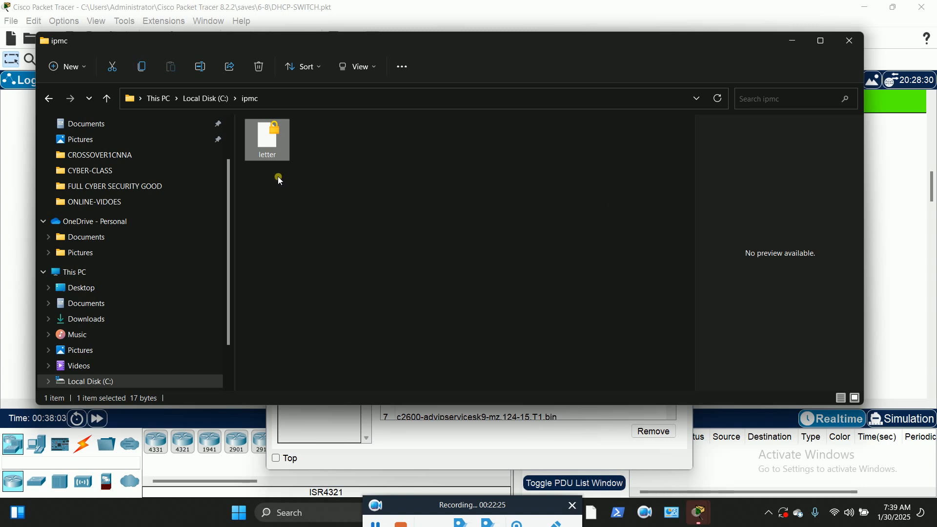
From the letter file's Security tab advanced settings, begin a new permission entry with Add
{"action": "right_click", "coordinate": [266, 139]}
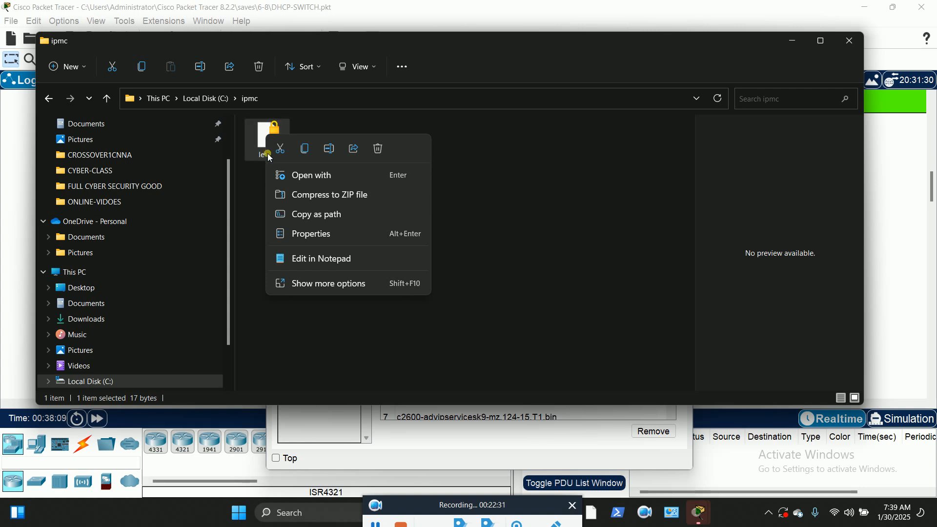
{"action": "left_click", "coordinate": [322, 234]}
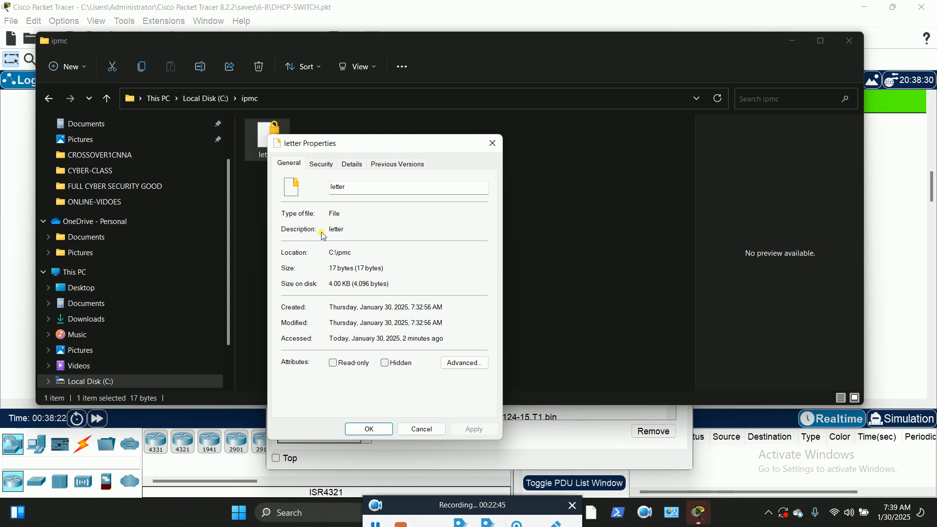
{"action": "left_click", "coordinate": [320, 165]}
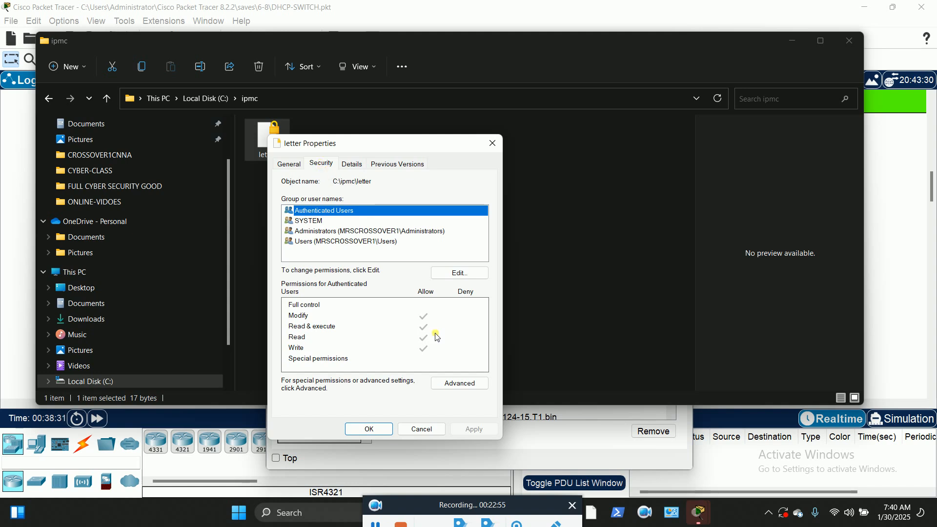
{"action": "left_click", "coordinate": [460, 383]}
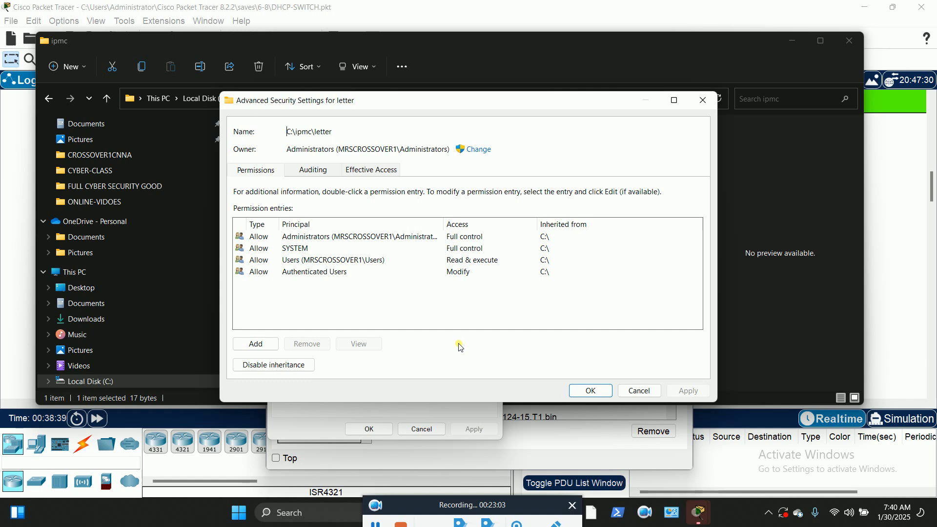
{"action": "left_click", "coordinate": [257, 345]}
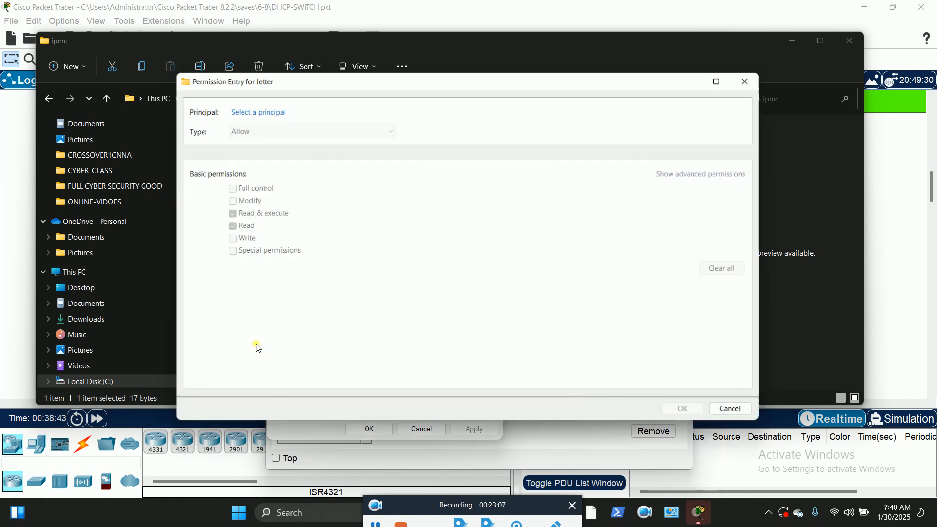
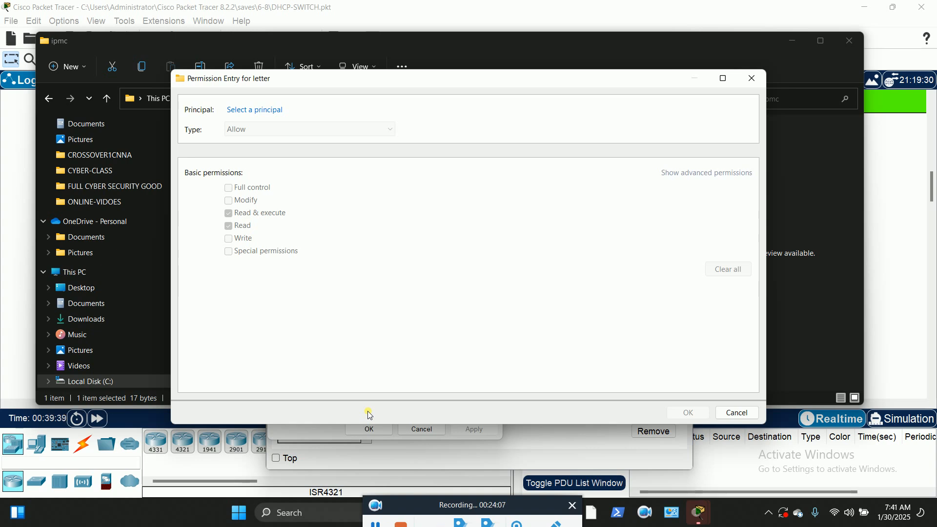
Limit the principal search for the letter file's permission entry to the Users object type
{"action": "left_click", "coordinate": [262, 116]}
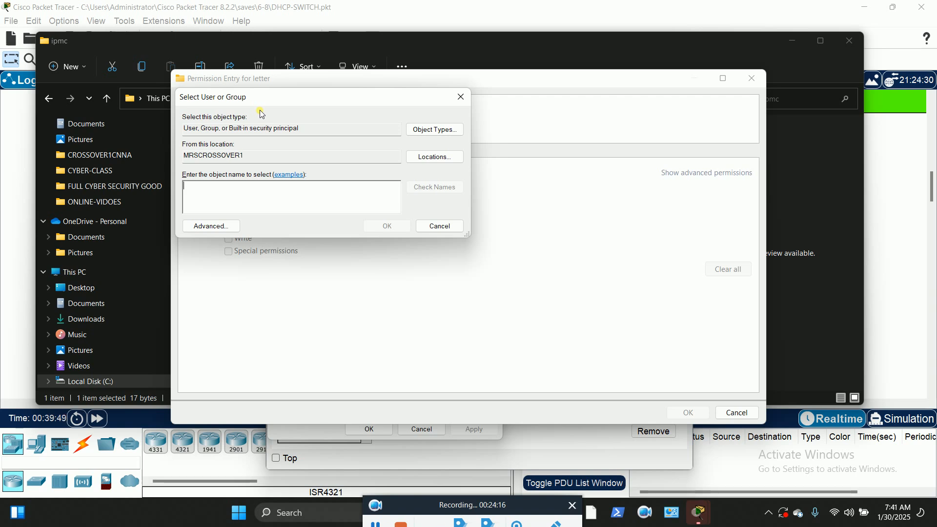
{"action": "left_click", "coordinate": [434, 131]}
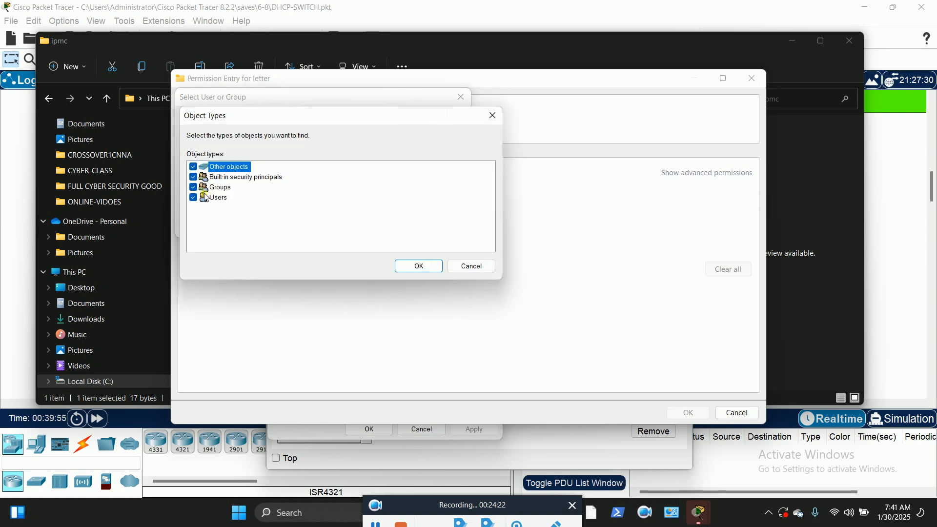
{"action": "left_click", "coordinate": [194, 188]}
{"action": "left_click", "coordinate": [194, 177]}
{"action": "left_click", "coordinate": [193, 167]}
{"action": "left_click", "coordinate": [418, 267]}
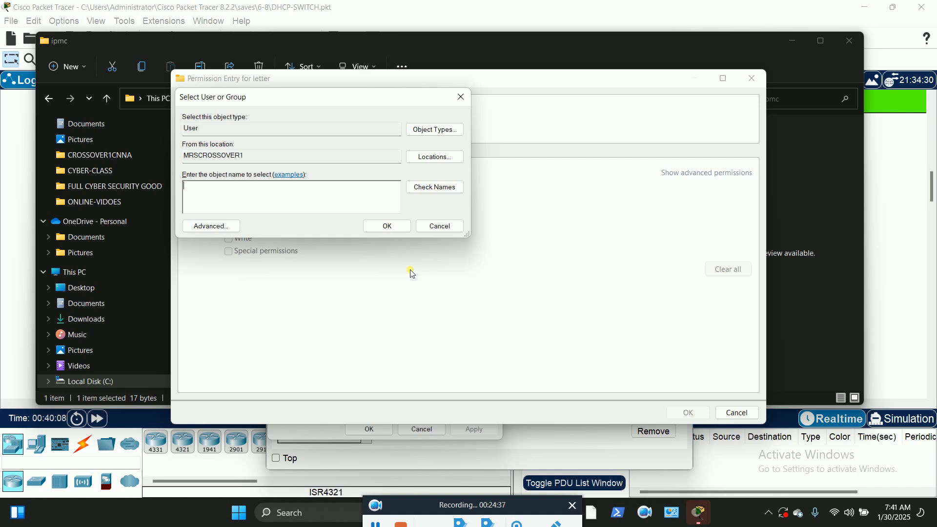
Find the local user account with Advanced > Find Now and confirm it as the principal
{"action": "left_click", "coordinate": [209, 227]}
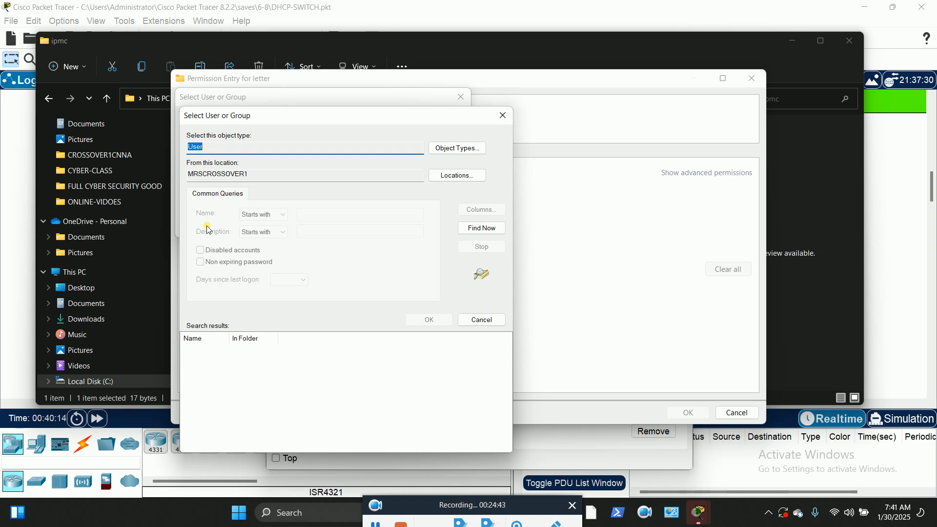
{"action": "left_click", "coordinate": [482, 229]}
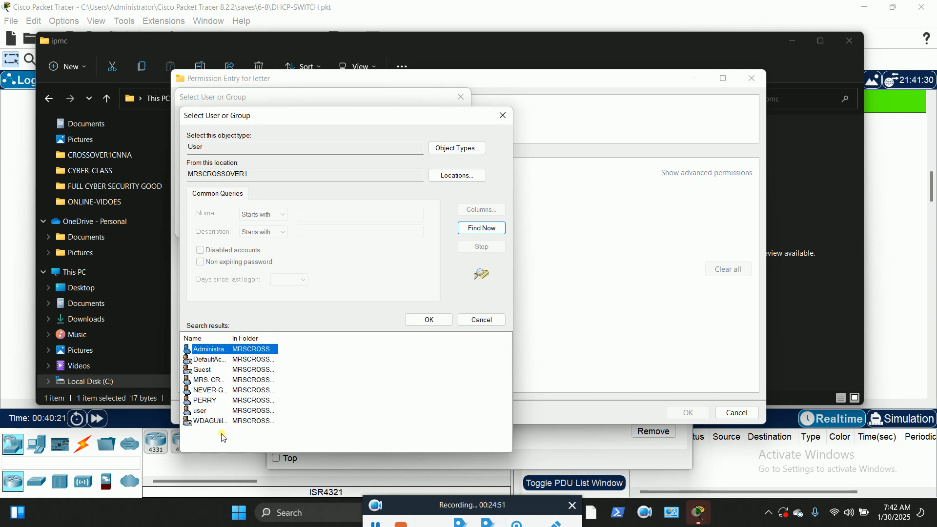
{"action": "left_click", "coordinate": [207, 403]}
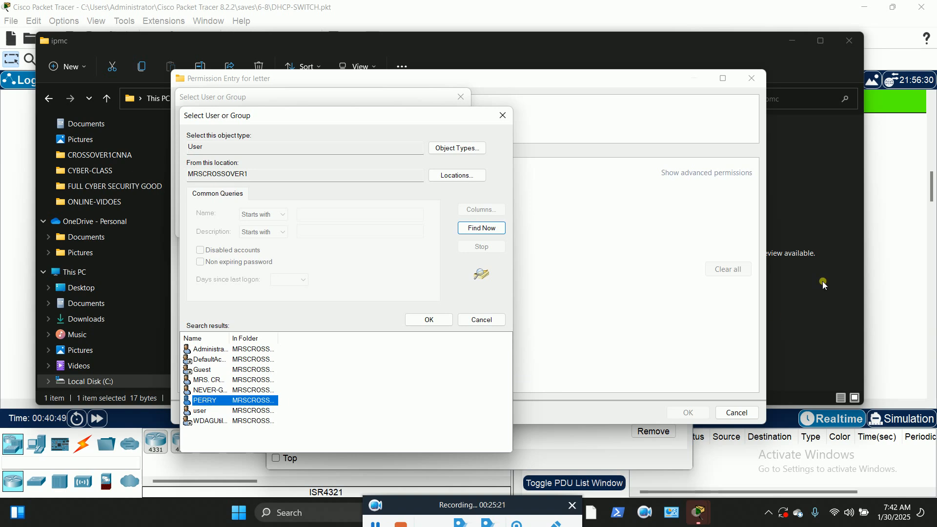
{"action": "left_click", "coordinate": [912, 173]}
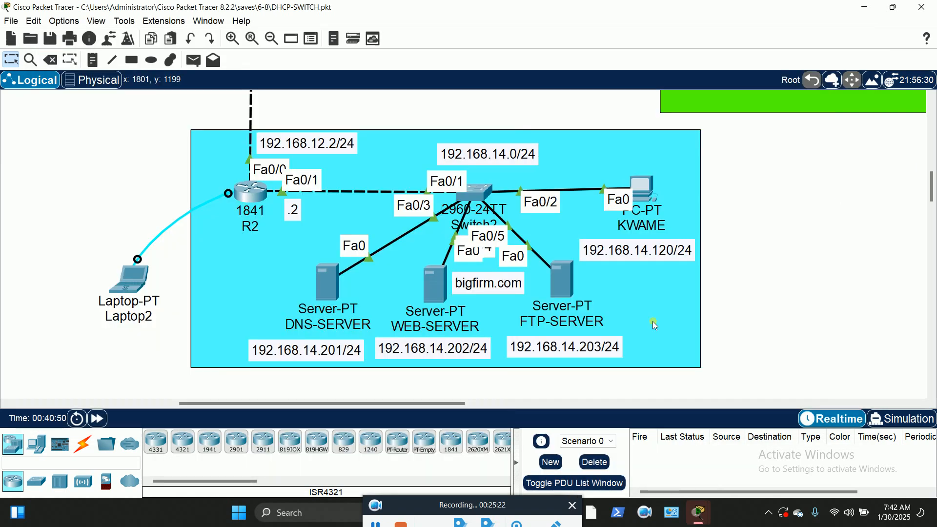
{"action": "left_click", "coordinate": [562, 279]}
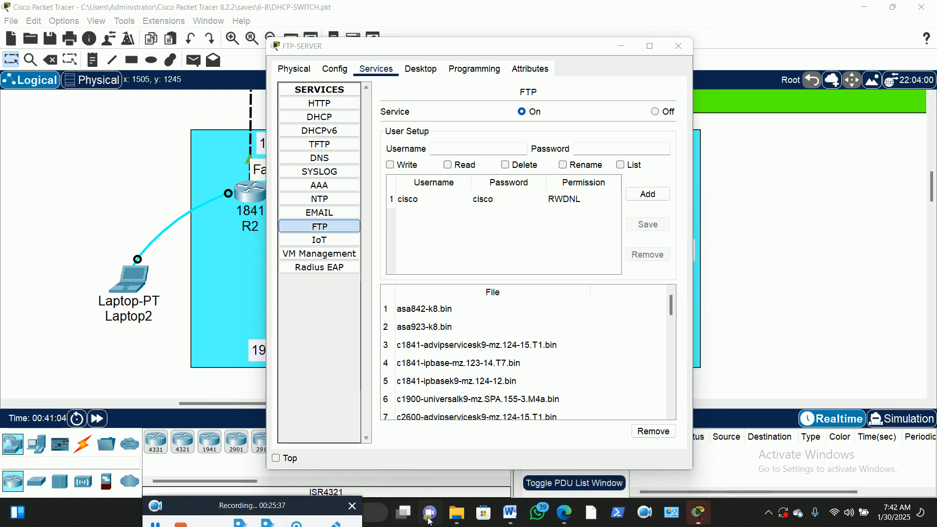
{"action": "mouse_move", "coordinate": [466, 522]}
{"action": "left_click", "coordinate": [542, 400]}
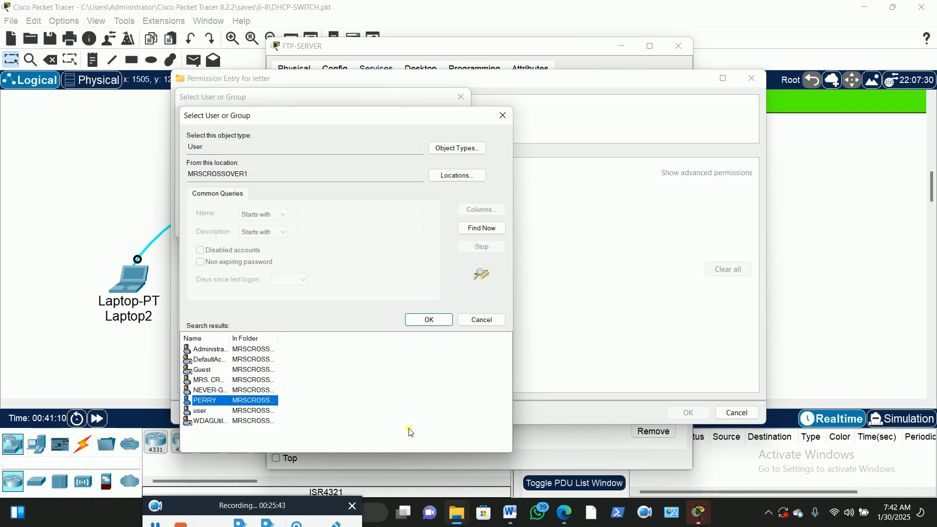
{"action": "left_click", "coordinate": [425, 318]}
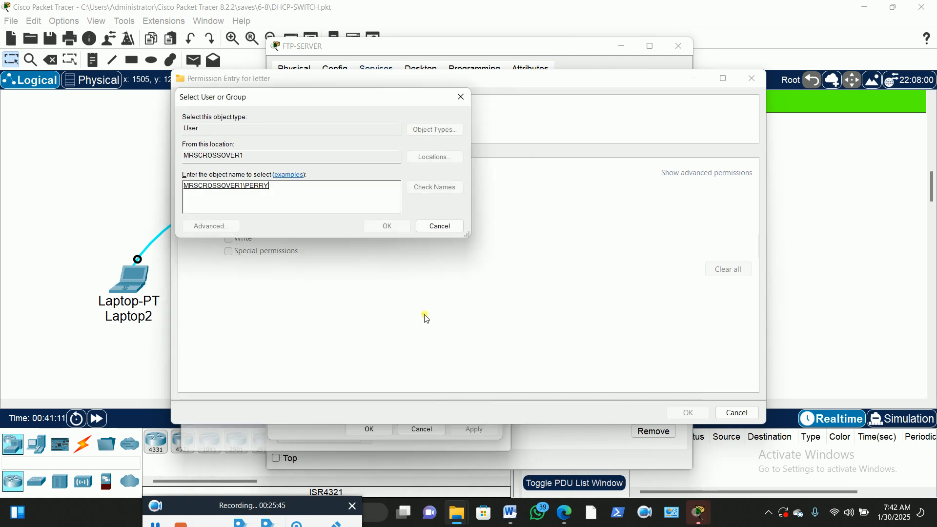
Grant the selected user Full control on the letter file and apply the new entry
{"action": "left_click", "coordinate": [388, 227]}
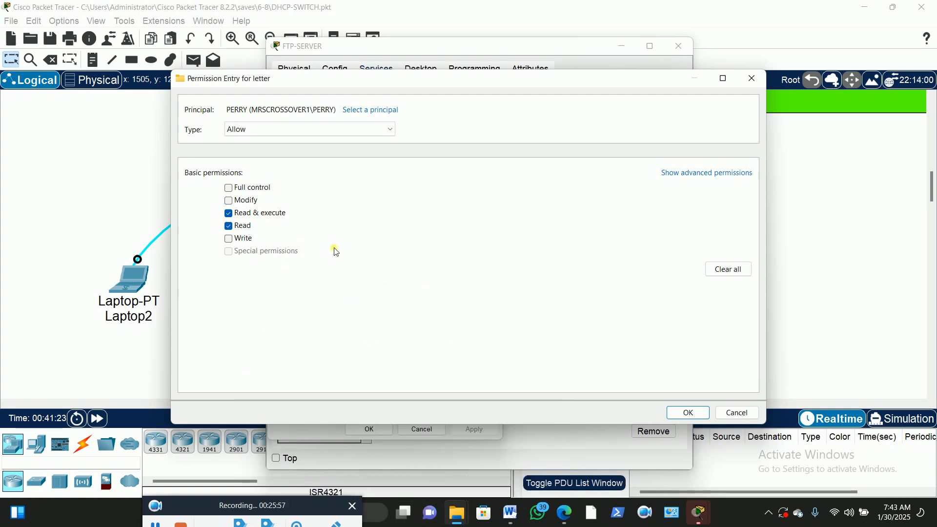
{"action": "left_click", "coordinate": [232, 217]}
{"action": "left_click", "coordinate": [229, 188]}
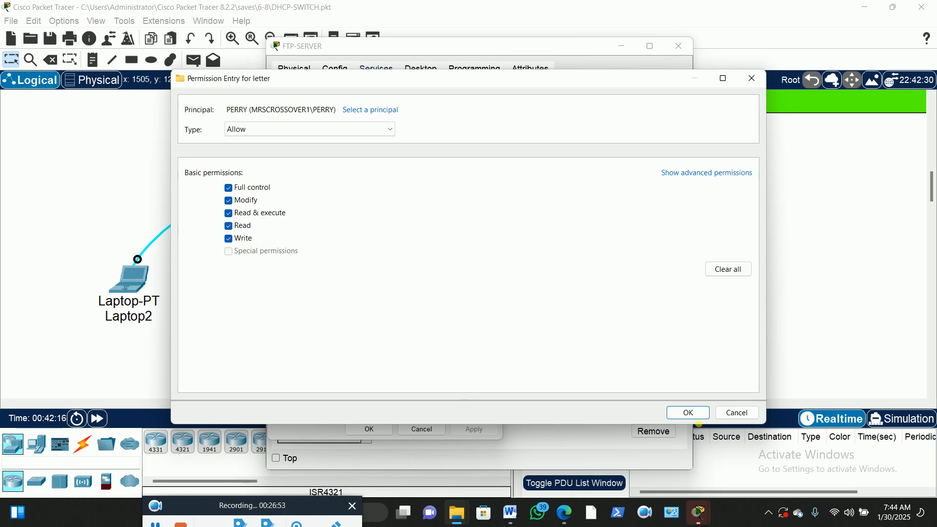
{"action": "left_click", "coordinate": [688, 413]}
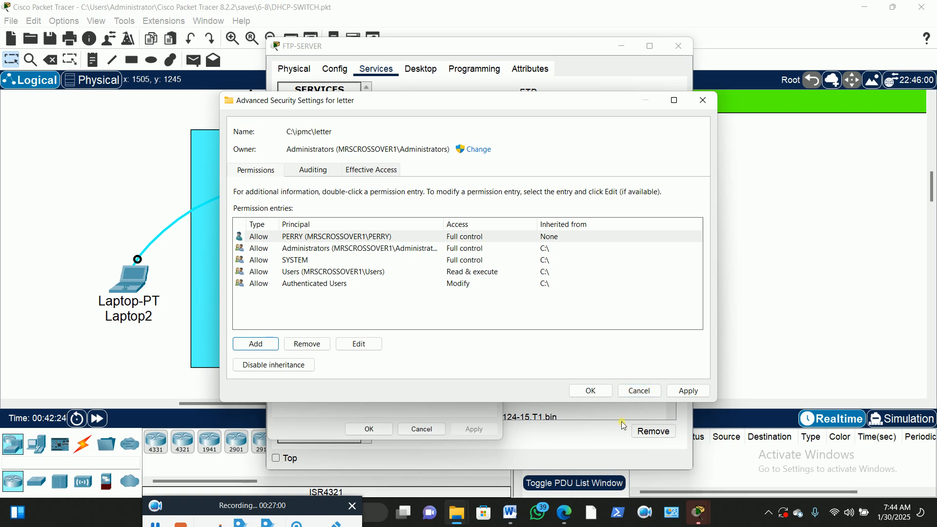
{"action": "left_click", "coordinate": [688, 391]}
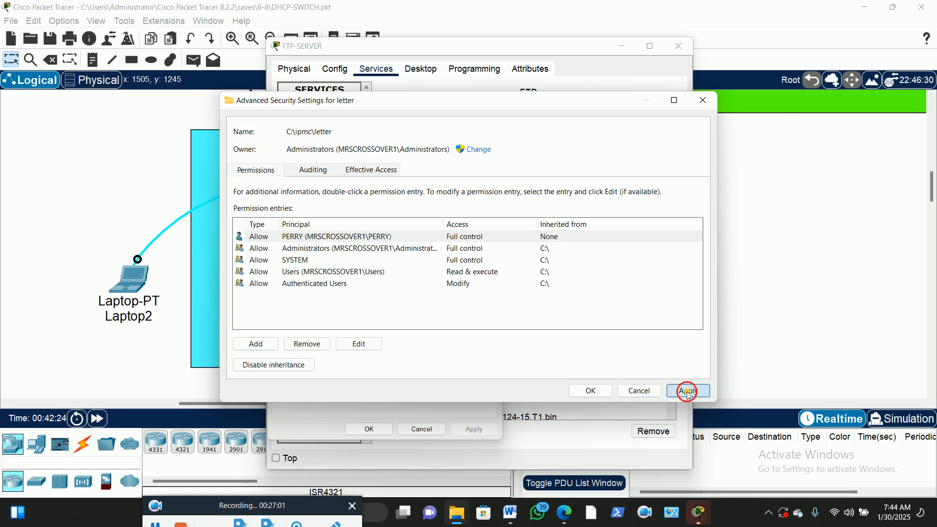
{"action": "left_click", "coordinate": [593, 391]}
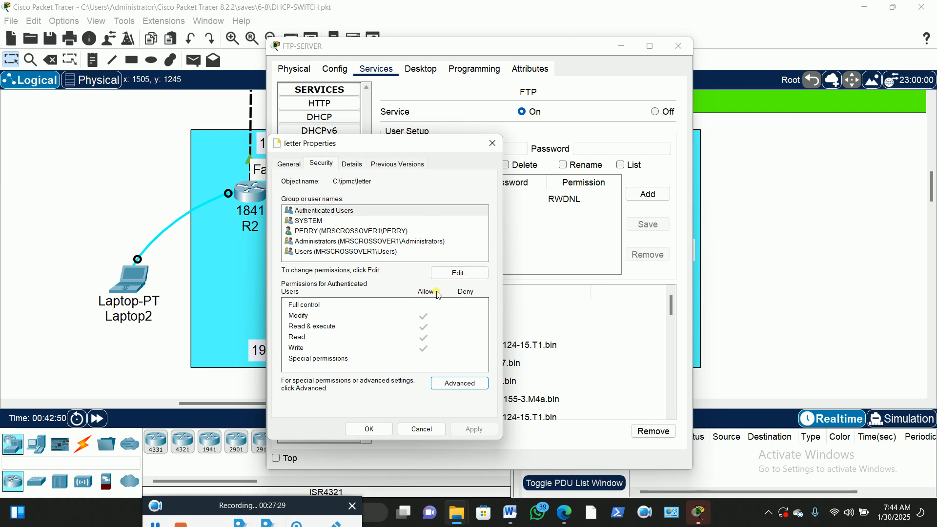
Close the letter Properties dialog and restore the C:\ipmc Explorer window
{"action": "left_click", "coordinate": [377, 432]}
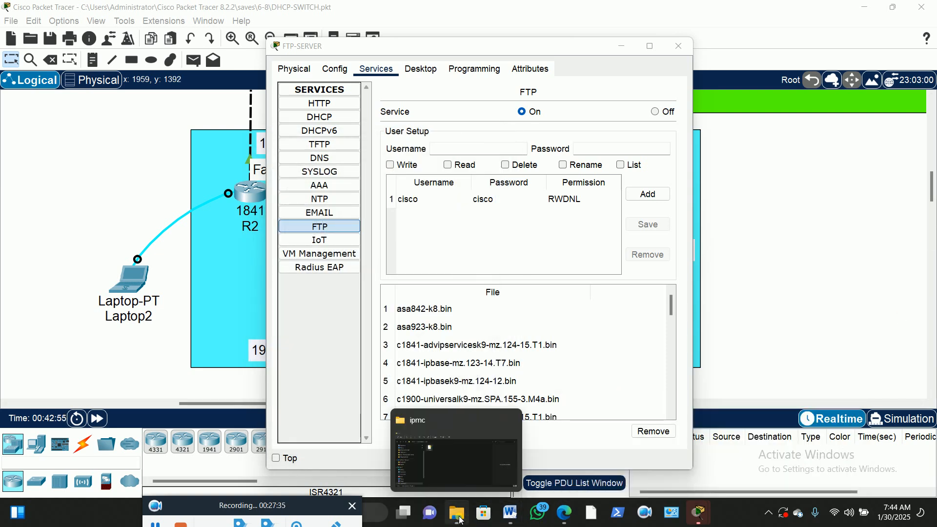
{"action": "left_click", "coordinate": [461, 521]}
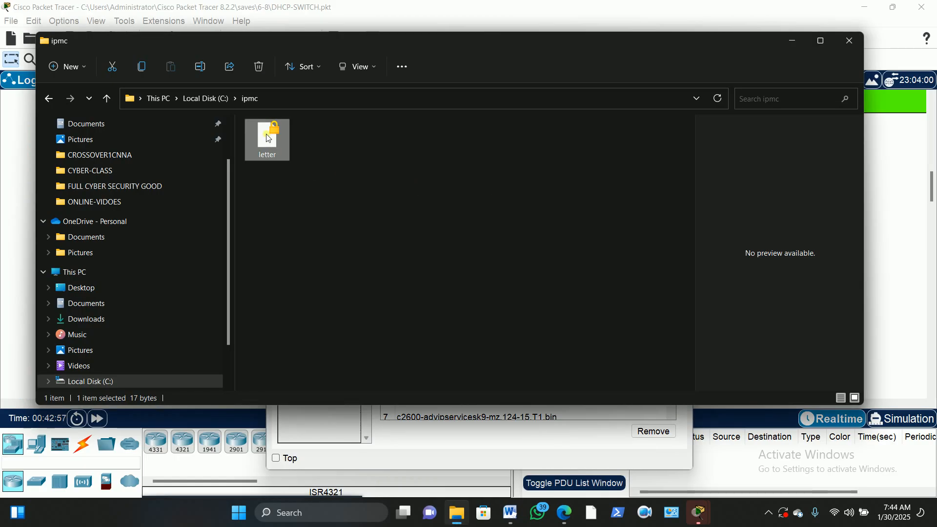
Open the letter file's Properties to review it, then close them
{"action": "right_click", "coordinate": [268, 138]}
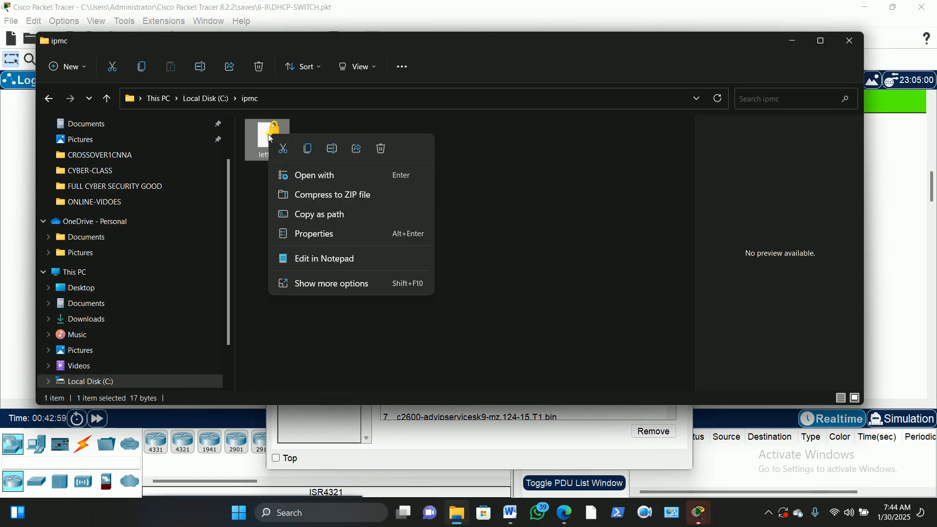
{"action": "left_click", "coordinate": [316, 238]}
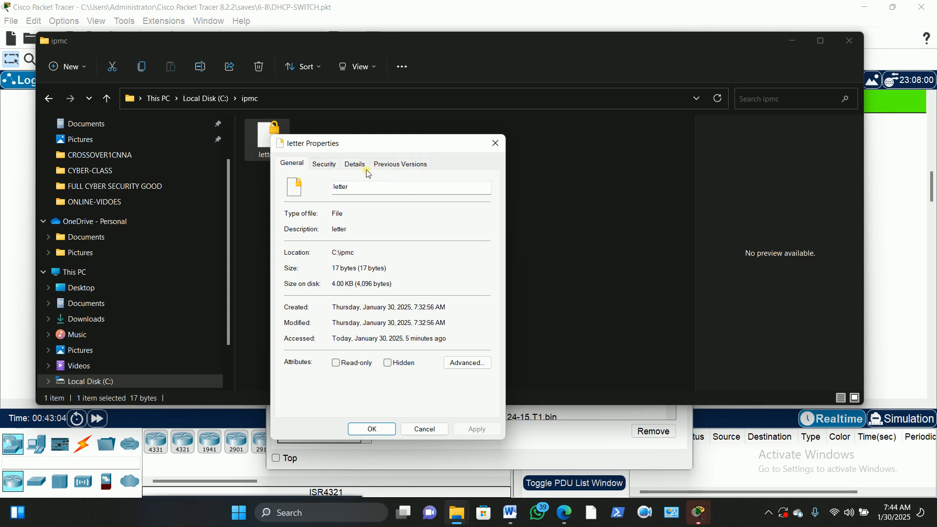
{"action": "left_click", "coordinate": [496, 143]}
Go up to Local Disk (C:) and review, then close, the ipmc folder's Properties
{"action": "left_click", "coordinate": [48, 98]}
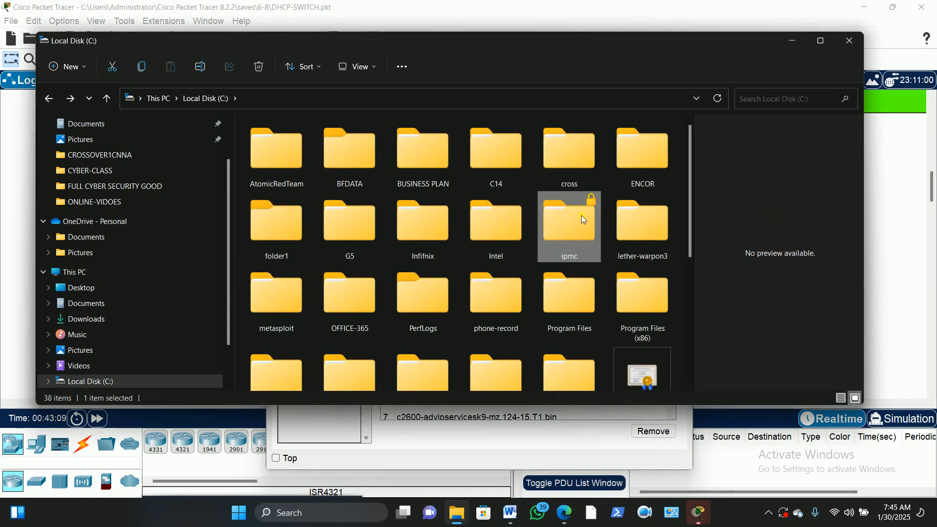
{"action": "right_click", "coordinate": [564, 221]}
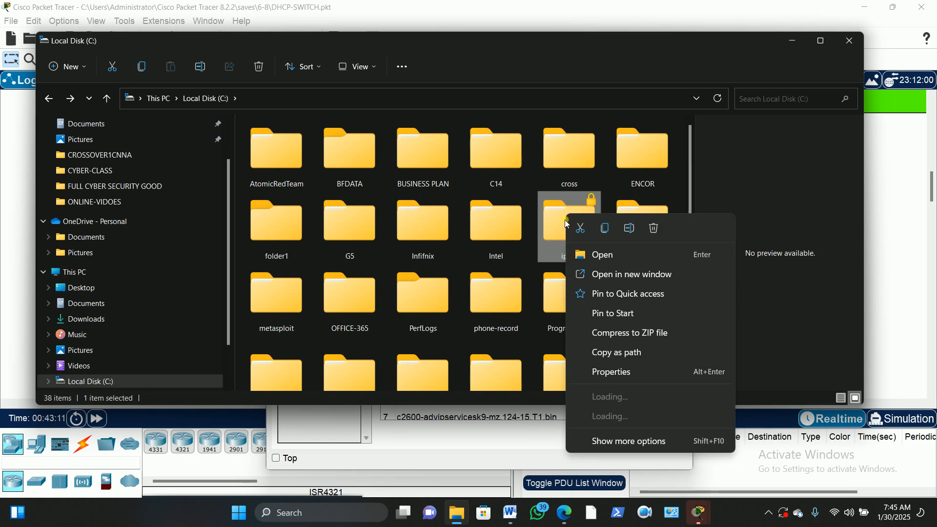
{"action": "left_click", "coordinate": [624, 372]}
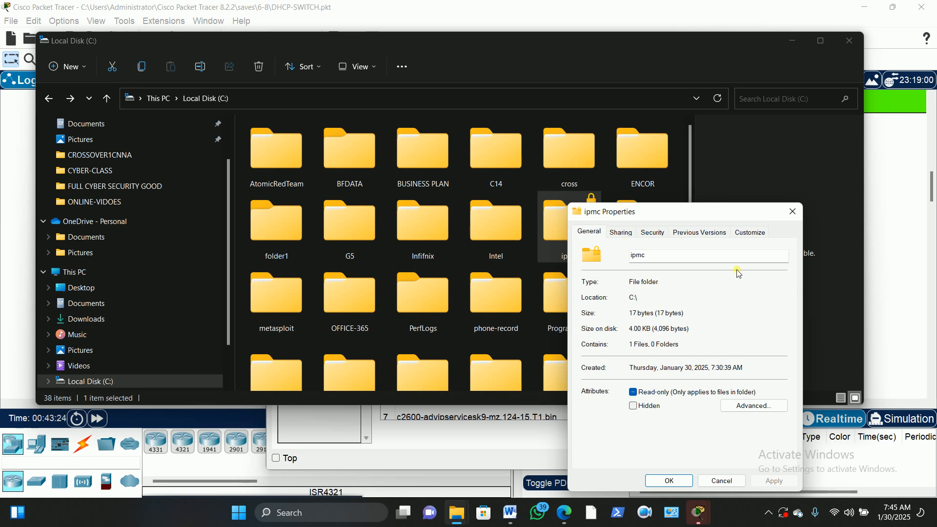
{"action": "left_click", "coordinate": [793, 213]}
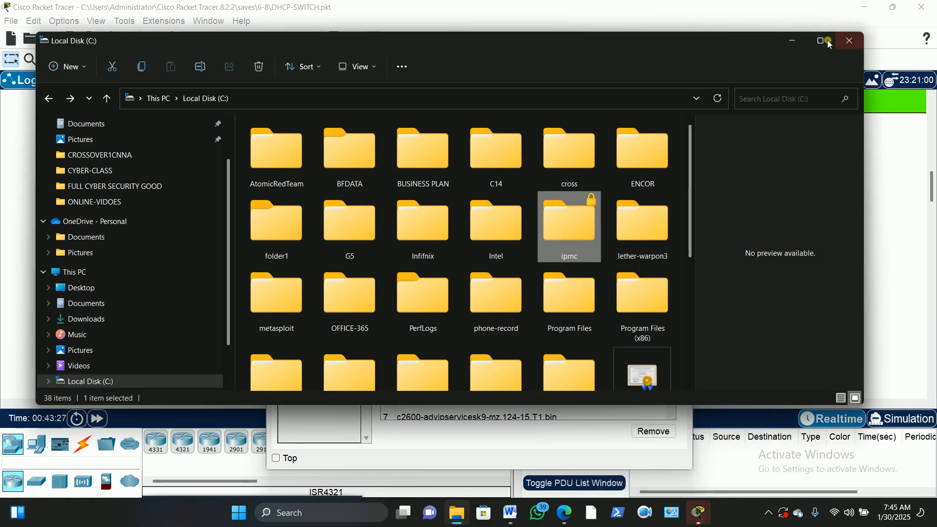
Minimize Explorer and bring up FTP-SERVER's FTP service page with the username field ready
{"action": "left_click", "coordinate": [791, 42]}
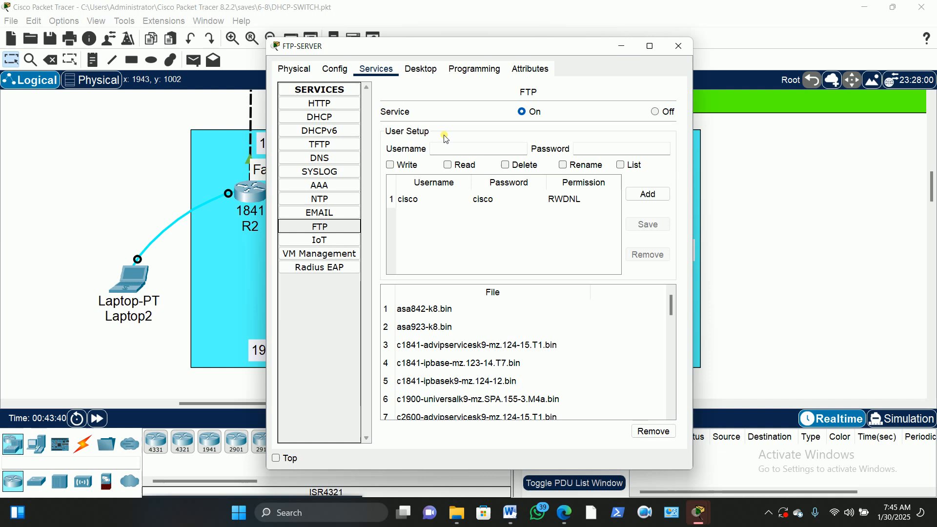
{"action": "left_click", "coordinate": [446, 152]}
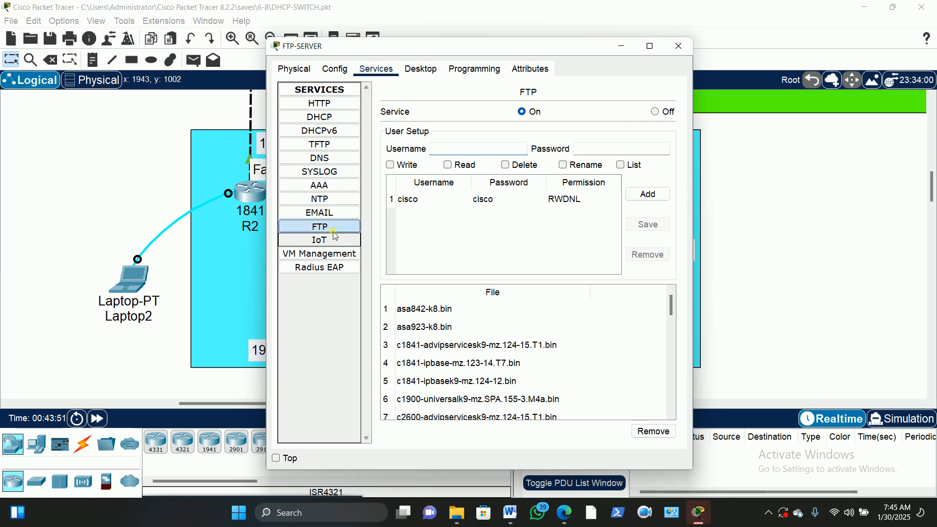
{"action": "left_click", "coordinate": [453, 151]}
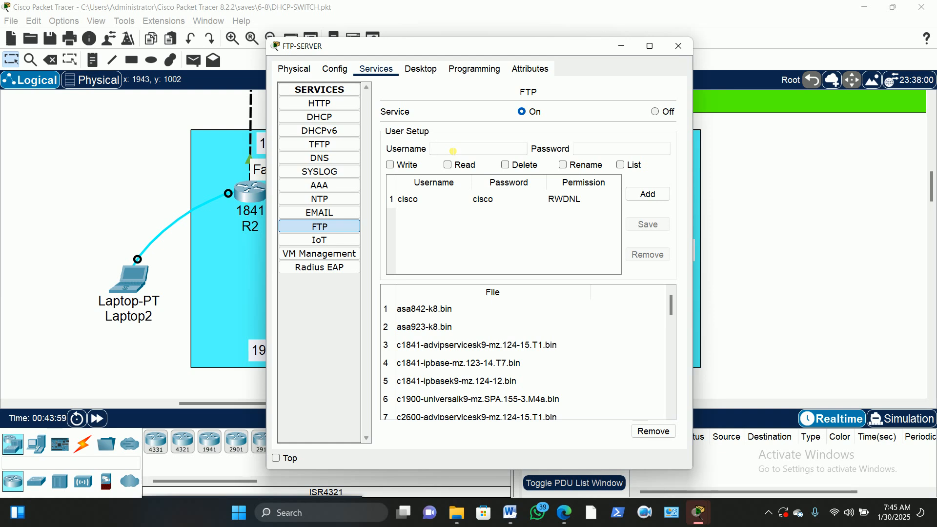
{"action": "mouse_move", "coordinate": [698, 519]}
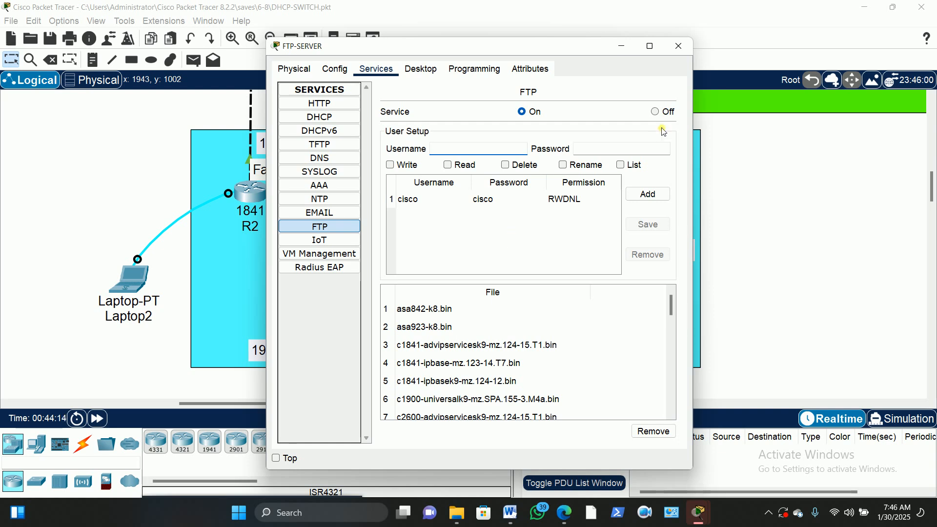
Add the first FTP user with its password and Write, Read, Delete, Rename, List rights
{"action": "type", "text": "theresah"}
{"action": "left_click", "coordinate": [596, 154]}
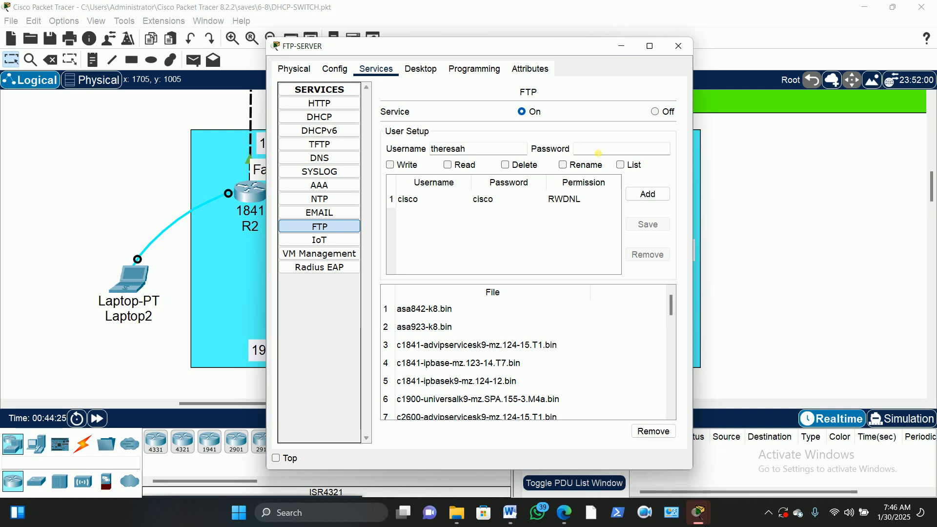
{"action": "type", "text": "@ssw0rd12"}
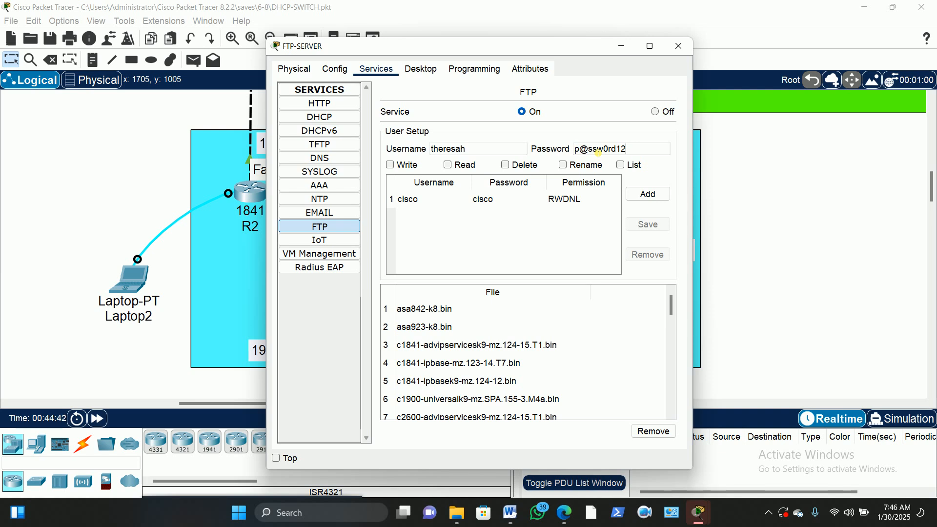
{"action": "left_click", "coordinate": [391, 168]}
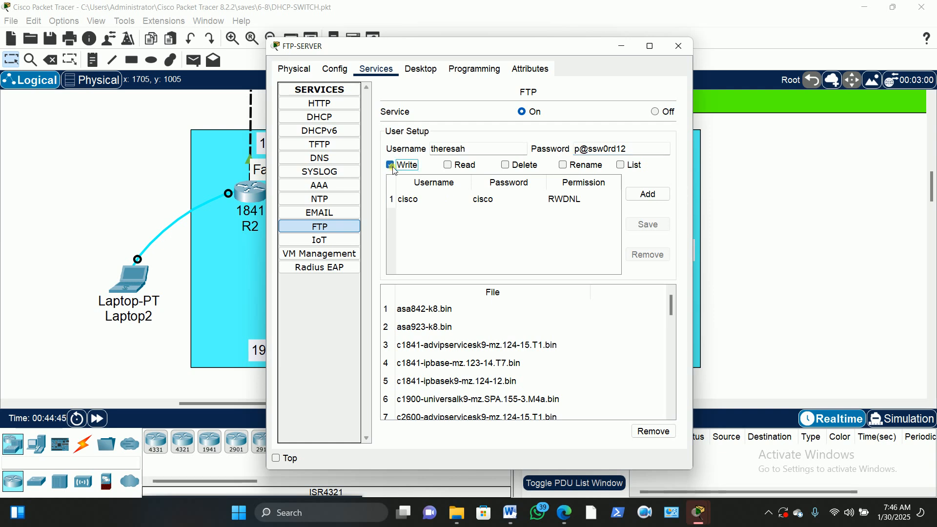
{"action": "left_click", "coordinate": [447, 166]}
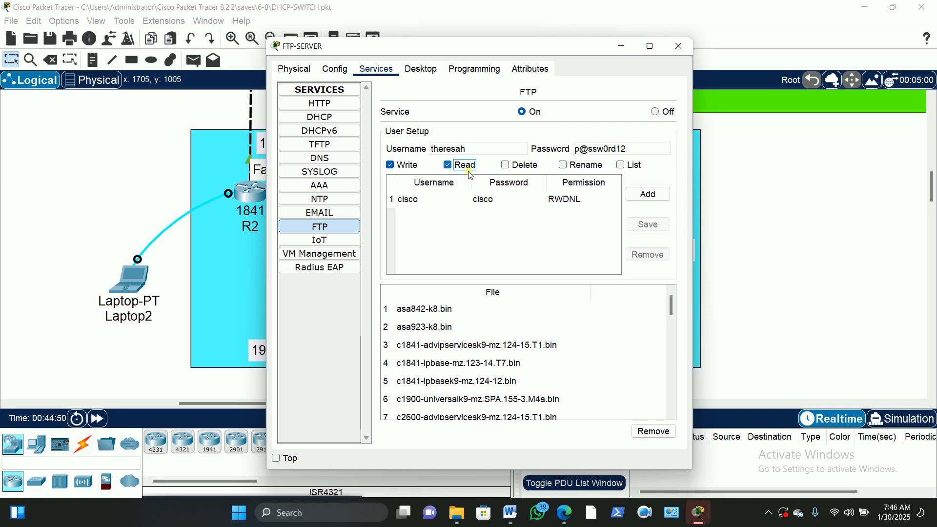
{"action": "left_click", "coordinate": [508, 167]}
{"action": "left_click", "coordinate": [564, 166]}
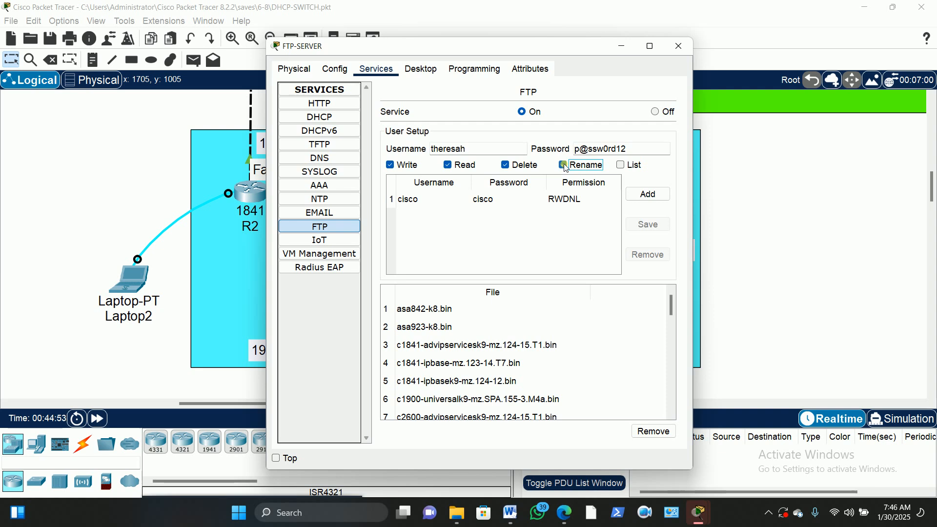
{"action": "left_click", "coordinate": [623, 167]}
{"action": "left_click", "coordinate": [655, 197]}
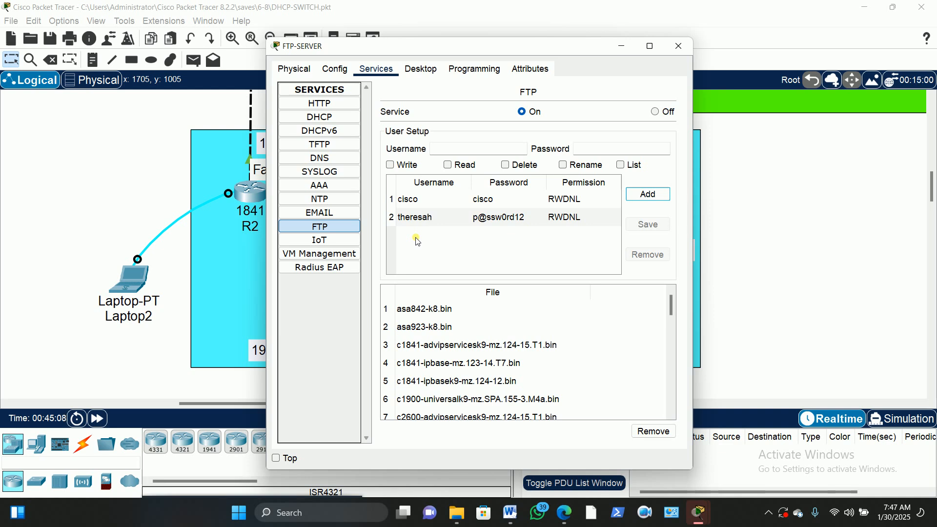
Add a second FTP user limited to Read and List, then close FTP-SERVER
{"action": "left_click", "coordinate": [444, 149]}
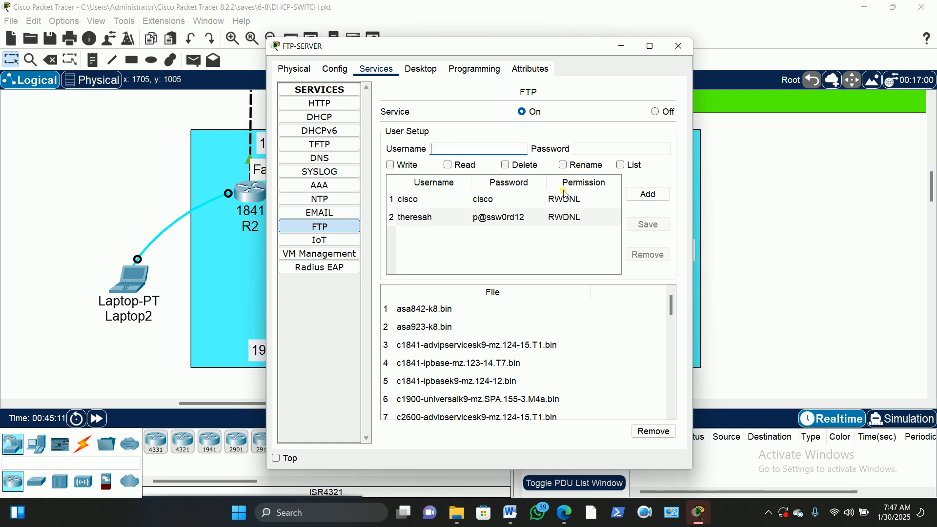
{"action": "type", "text": "Kwame"}
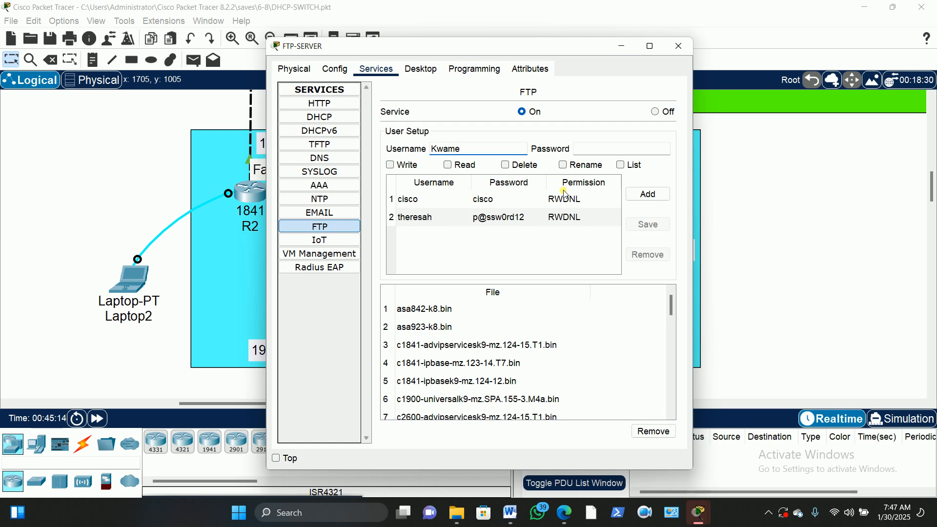
{"action": "left_click", "coordinate": [627, 153]}
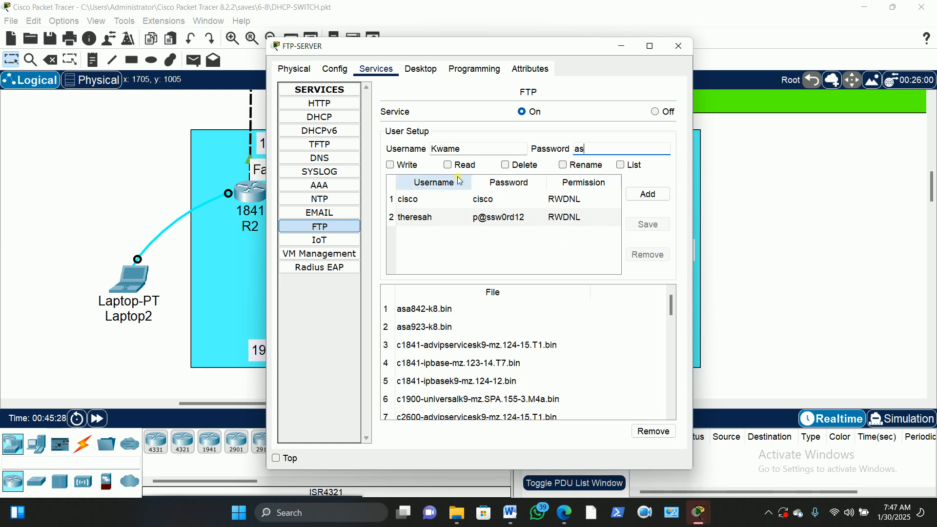
{"action": "left_click", "coordinate": [447, 166]}
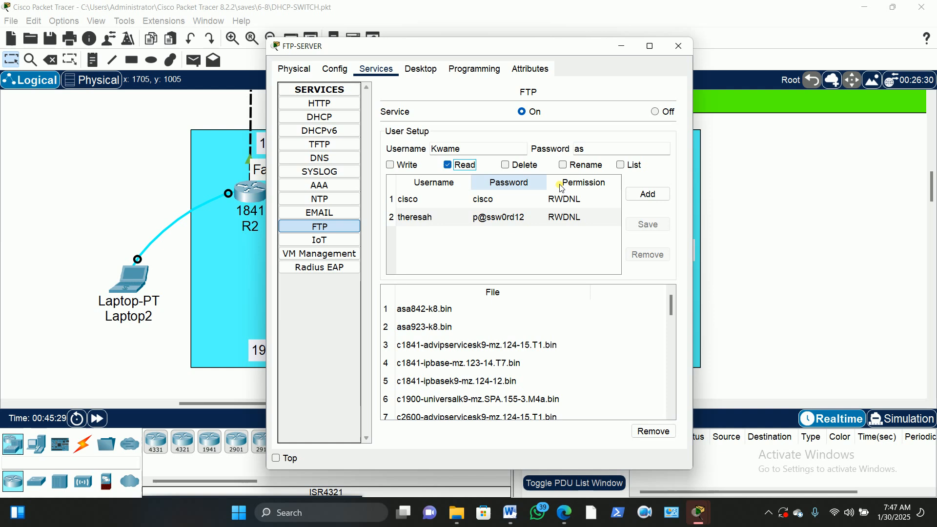
{"action": "left_click", "coordinate": [621, 165]}
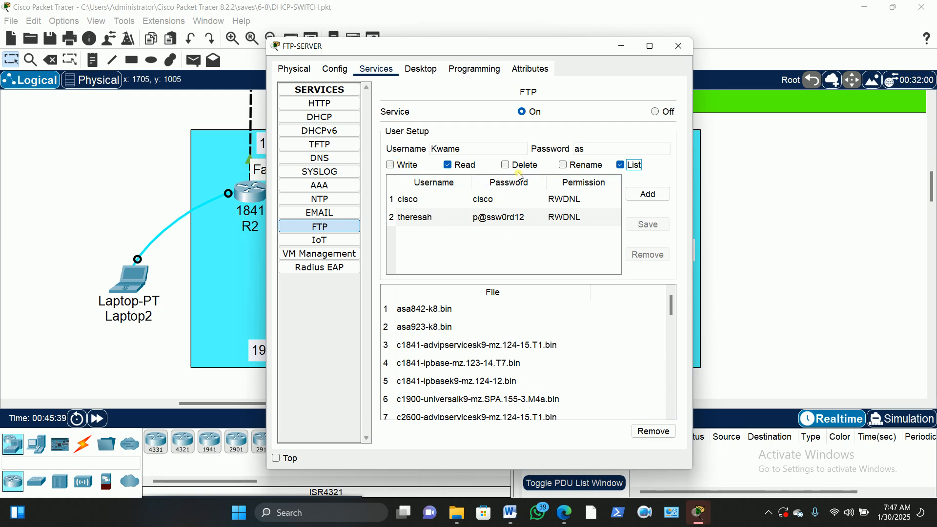
{"action": "left_click", "coordinate": [648, 194]}
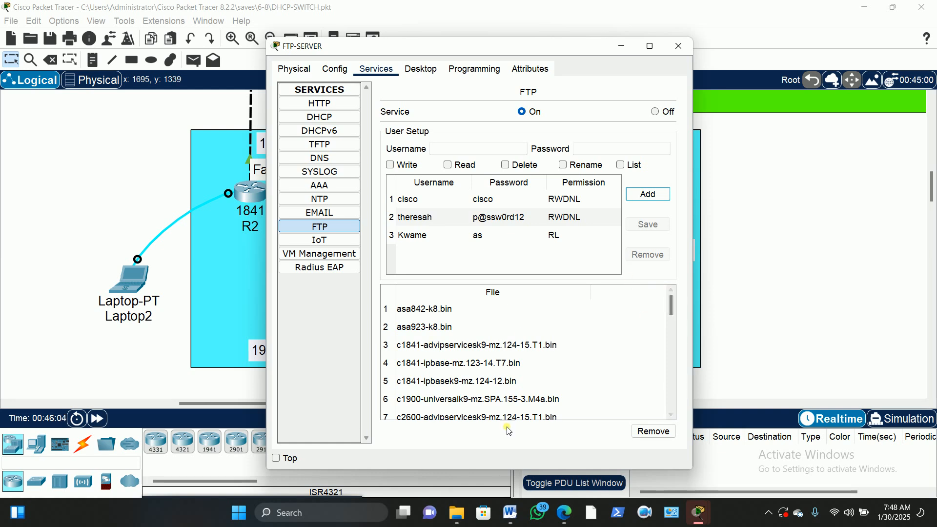
{"action": "left_click", "coordinate": [681, 48]}
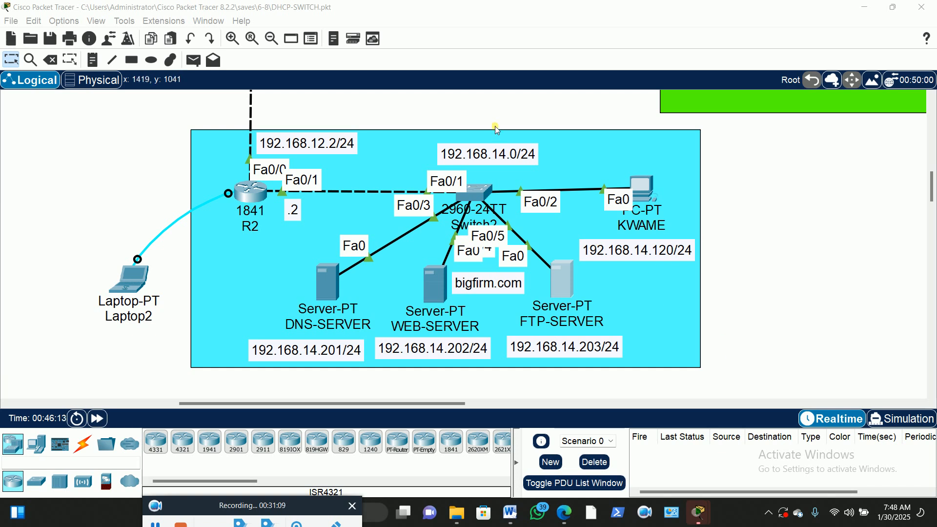
Pan the canvas and nudge Switch0 slightly upward
{"action": "scroll", "coordinate": [497, 122], "scroll_direction": "up", "scroll_amount": 5}
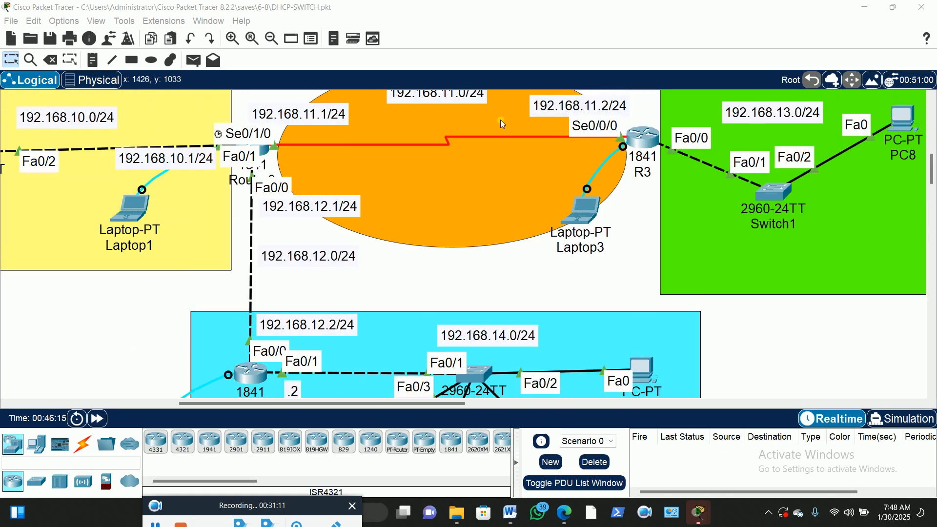
{"action": "scroll", "coordinate": [500, 119], "scroll_direction": "up", "scroll_amount": 1}
{"action": "left_click_drag", "start_coordinate": [299, 403], "coordinate": [213, 403]}
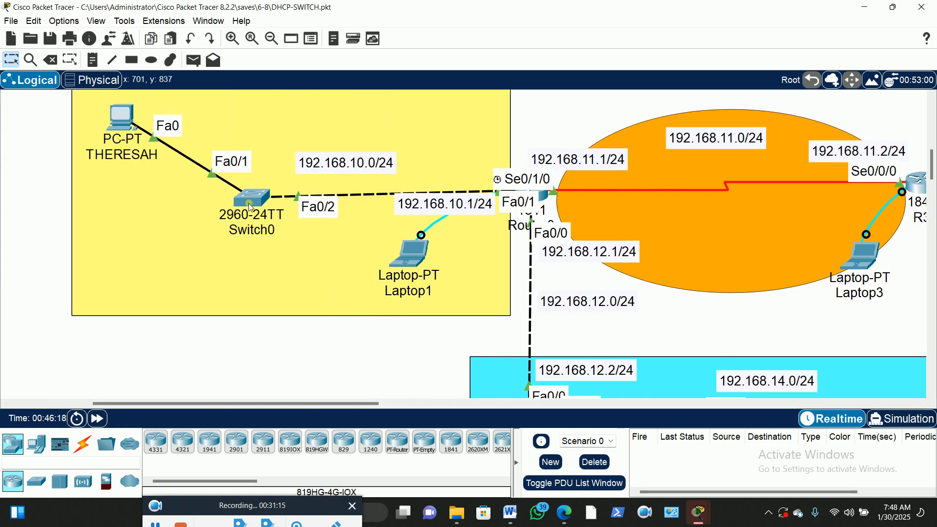
{"action": "left_click_drag", "start_coordinate": [250, 202], "coordinate": [249, 199]}
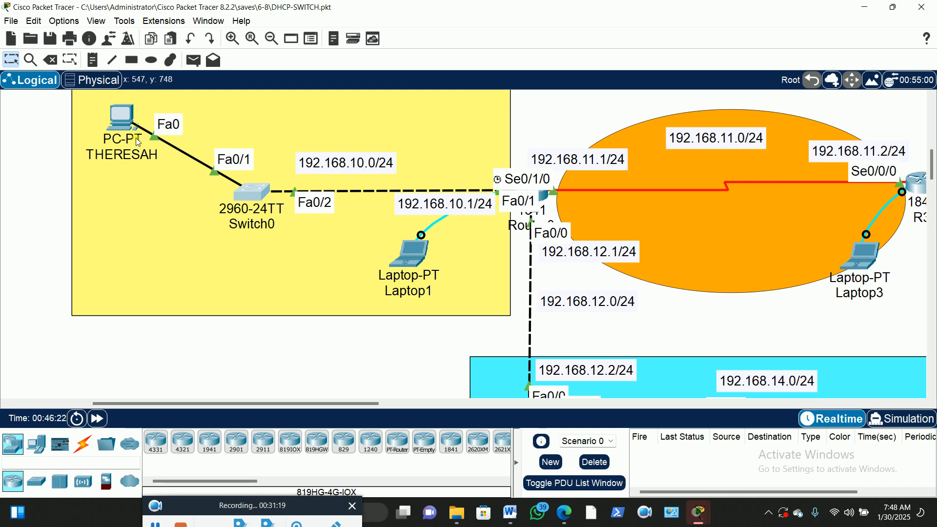
{"action": "scroll", "coordinate": [139, 138], "scroll_direction": "down", "scroll_amount": 3}
{"action": "scroll", "coordinate": [684, 293], "scroll_direction": "down", "scroll_amount": 5}
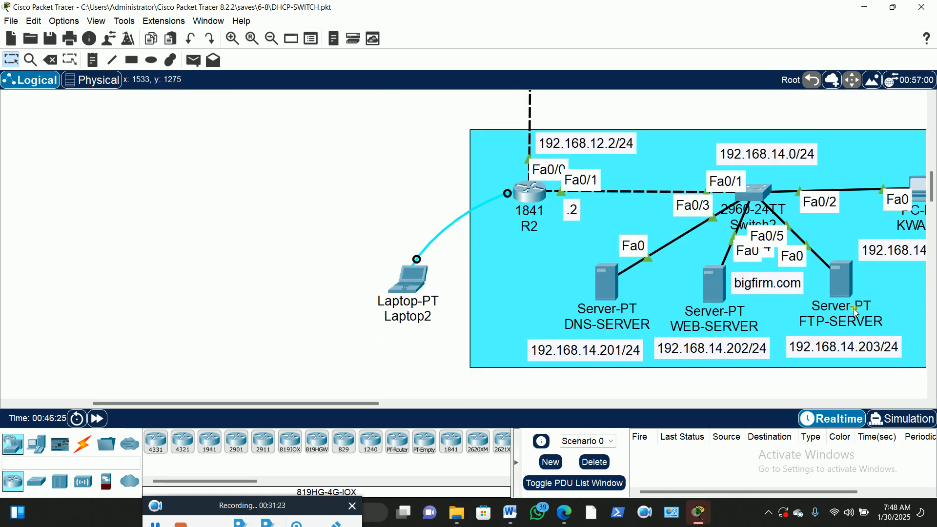
{"action": "scroll", "coordinate": [636, 300], "scroll_direction": "up", "scroll_amount": 10}
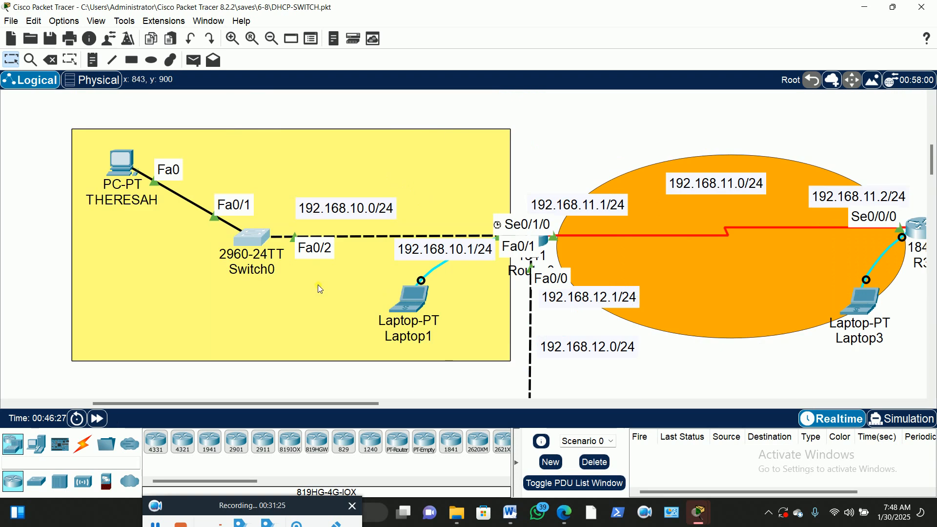
Ping 192.168.14.203 from the yellow-network PC's command prompt
{"action": "left_click", "coordinate": [116, 168]}
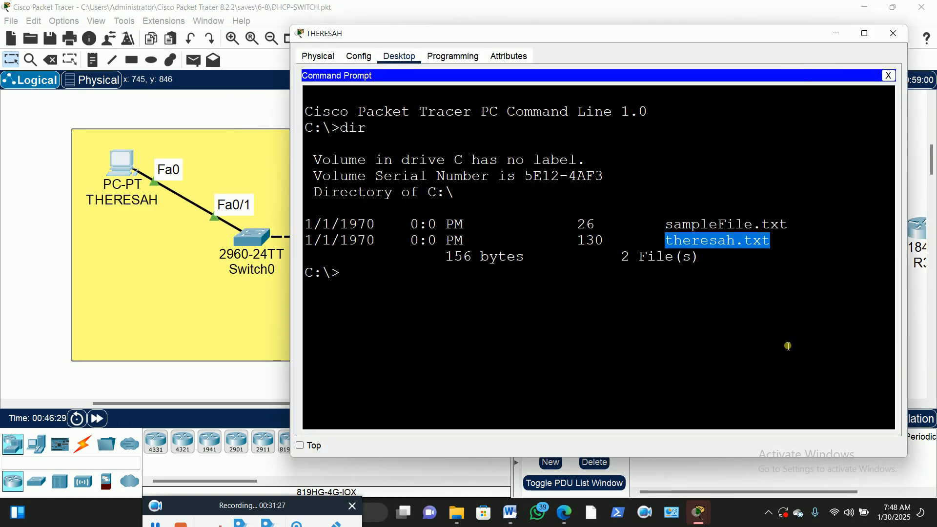
{"action": "left_click", "coordinate": [391, 287]}
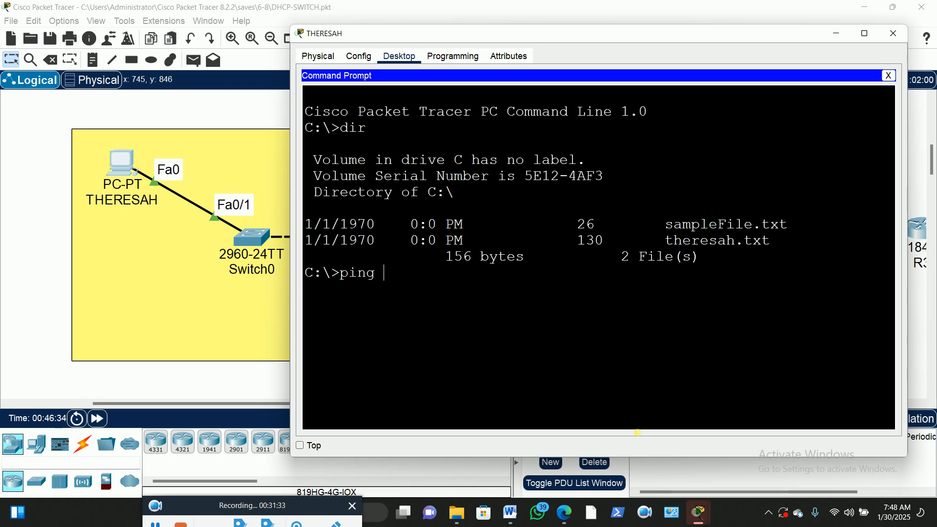
{"action": "type", "text": "ping 192.168.14"}
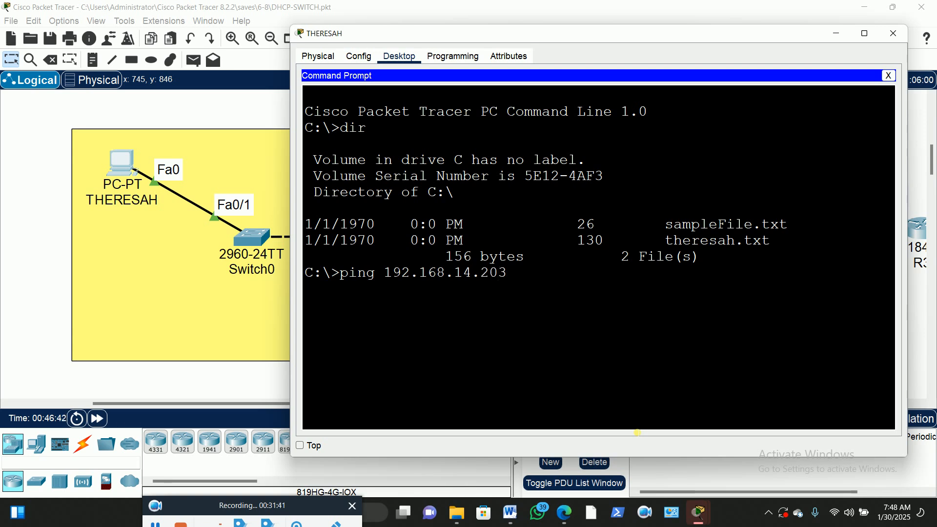
{"action": "type", "text": ".203"}
{"action": "key", "text": "Return"}
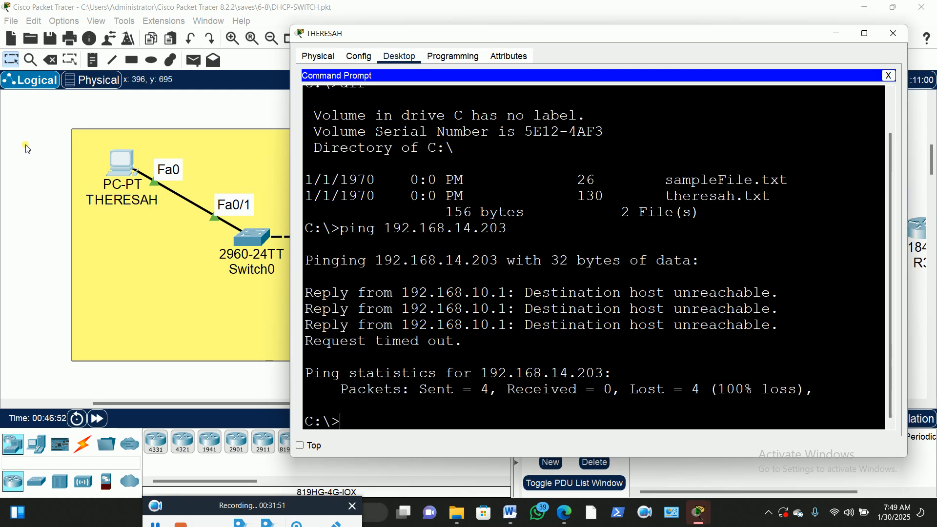
{"action": "left_click", "coordinate": [121, 163]}
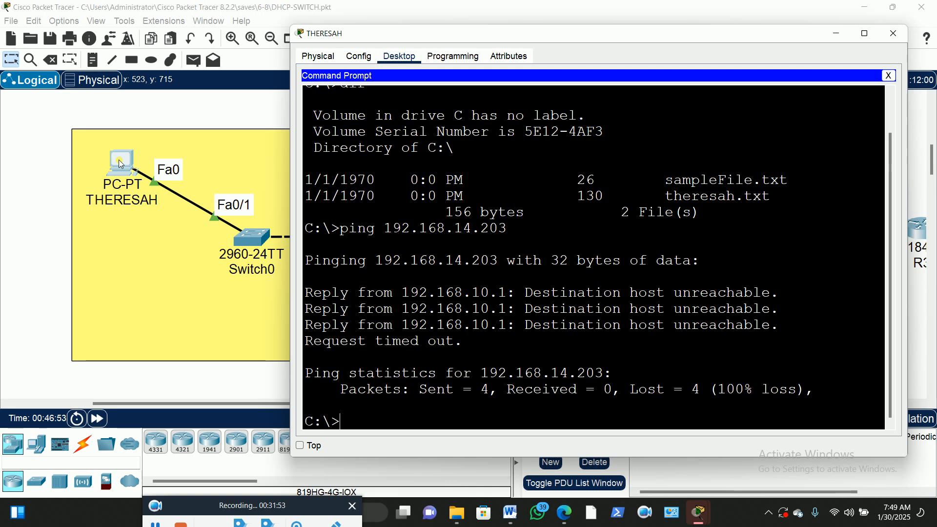
{"action": "left_click", "coordinate": [888, 75]}
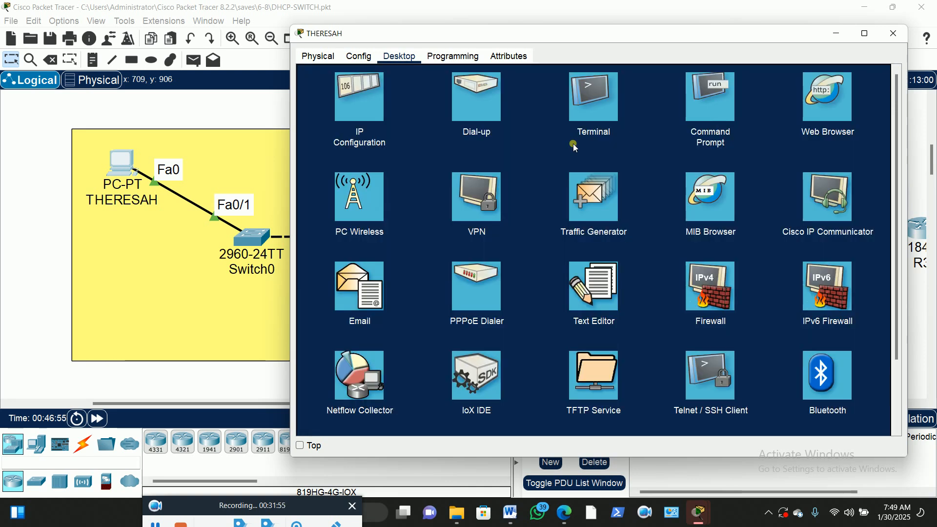
{"action": "left_click", "coordinate": [360, 101]}
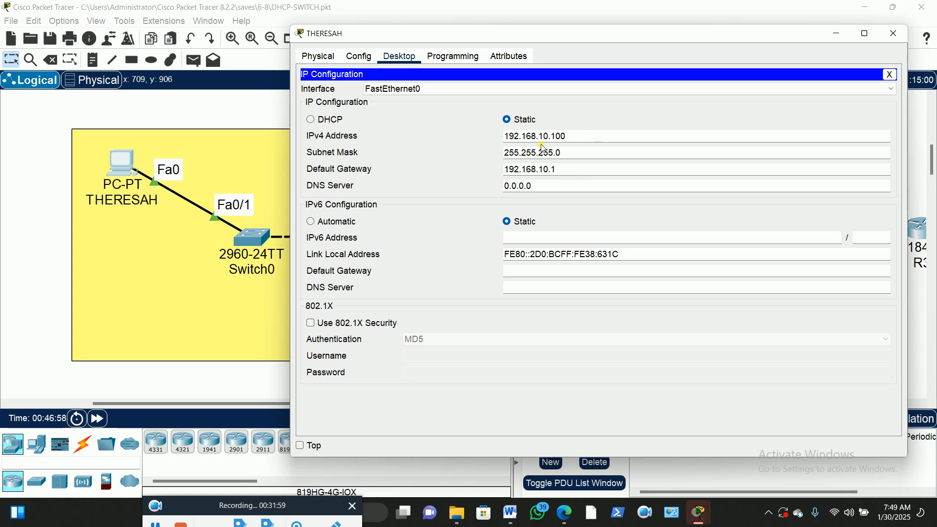
{"action": "left_click", "coordinate": [889, 75]}
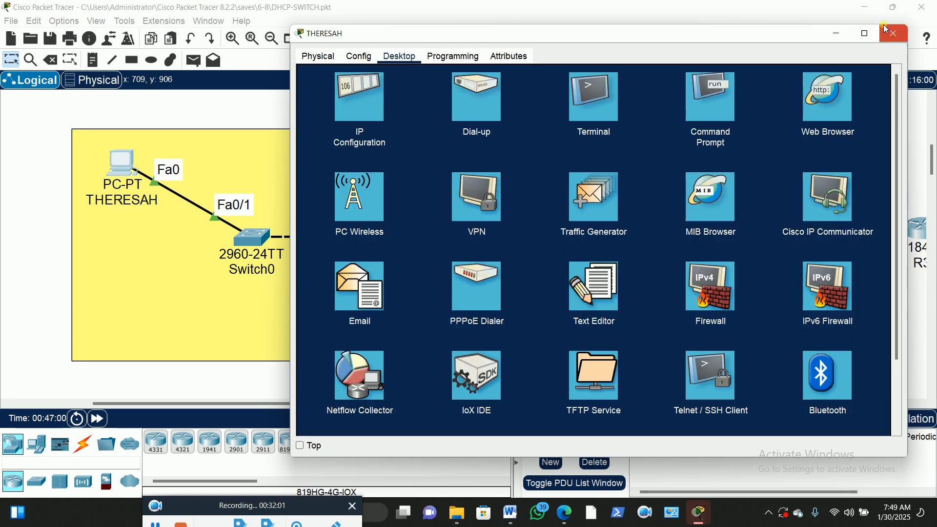
{"action": "left_click", "coordinate": [894, 34]}
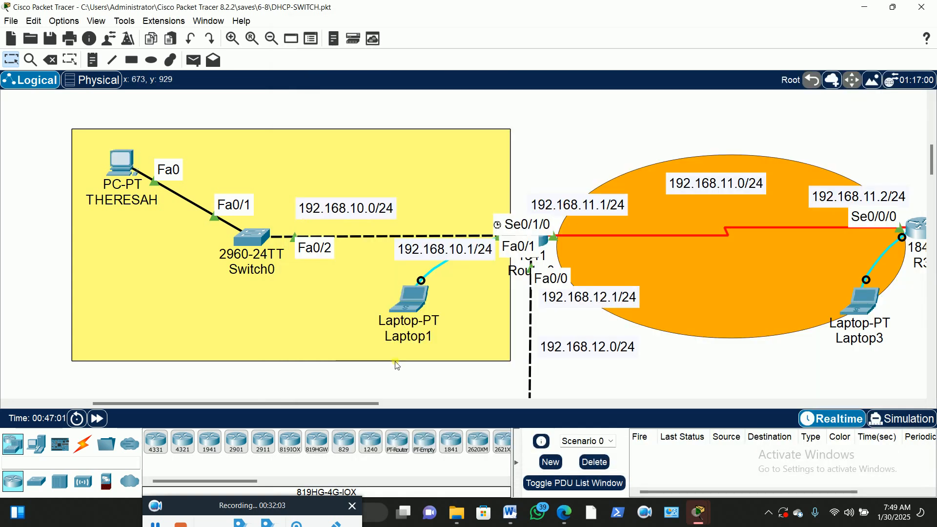
{"action": "scroll", "coordinate": [642, 242], "scroll_direction": "down", "scroll_amount": 1}
{"action": "scroll", "coordinate": [642, 239], "scroll_direction": "down", "scroll_amount": 3}
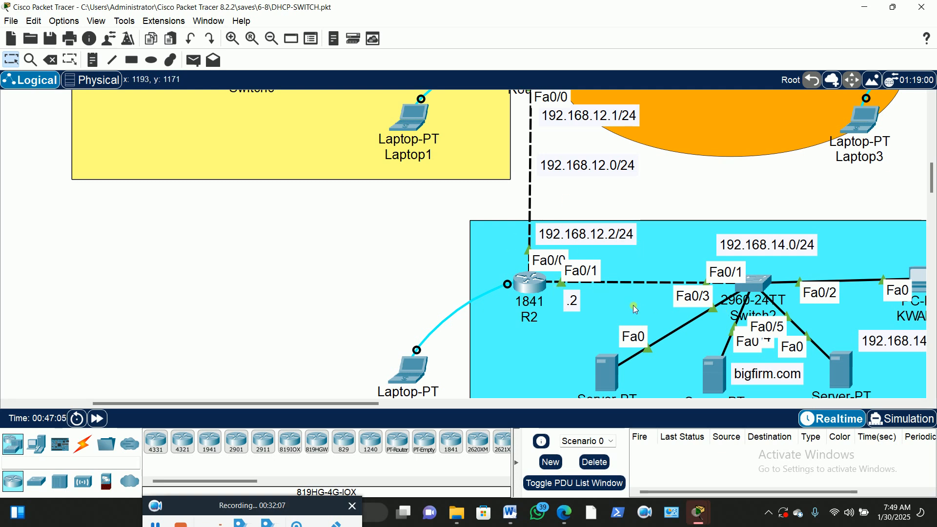
{"action": "scroll", "coordinate": [739, 282], "scroll_direction": "down", "scroll_amount": 3}
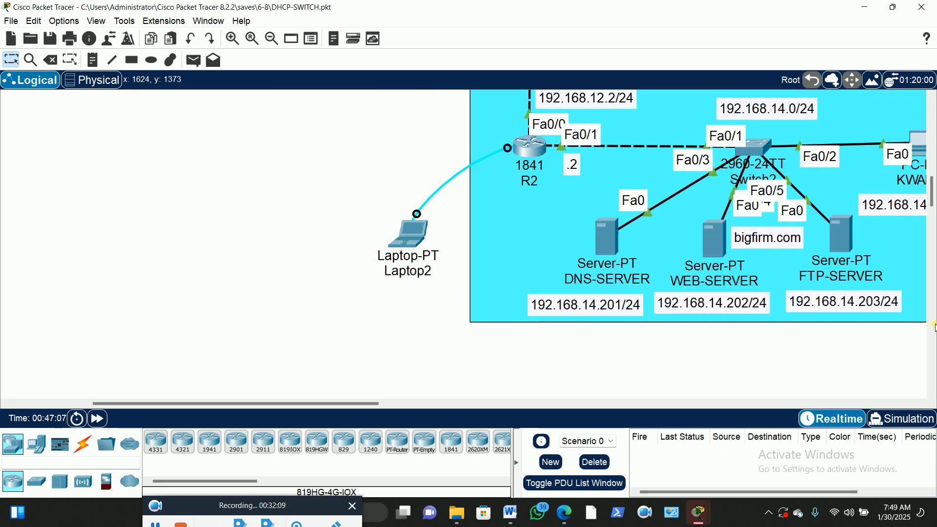
{"action": "left_click", "coordinate": [846, 237]}
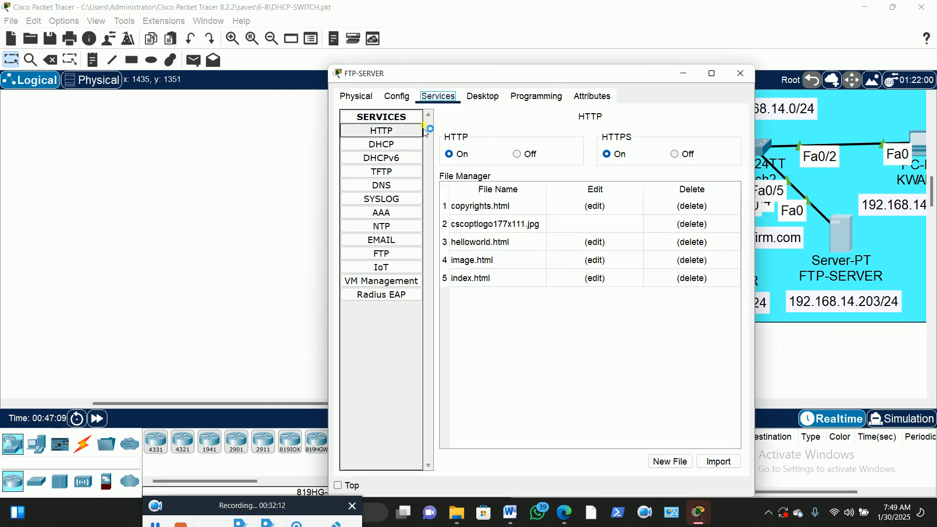
{"action": "left_click", "coordinate": [483, 96]}
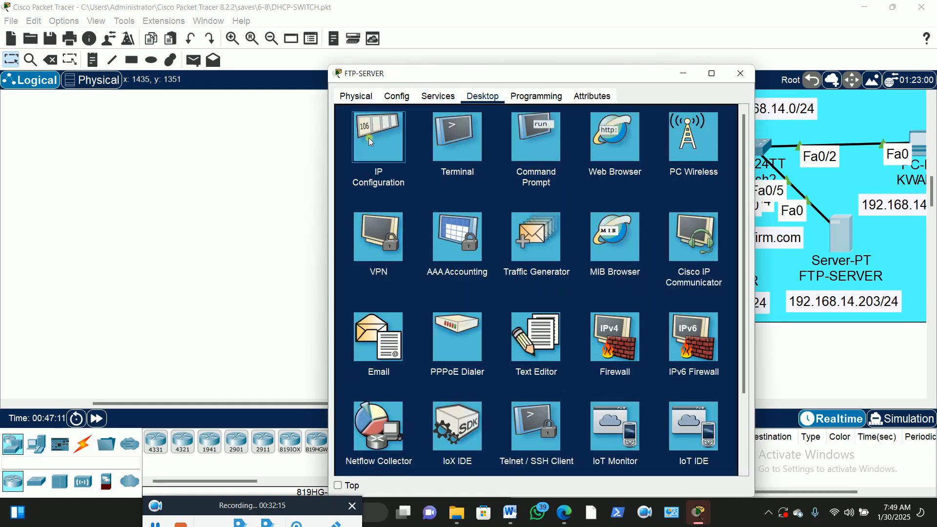
{"action": "left_click", "coordinate": [375, 138]}
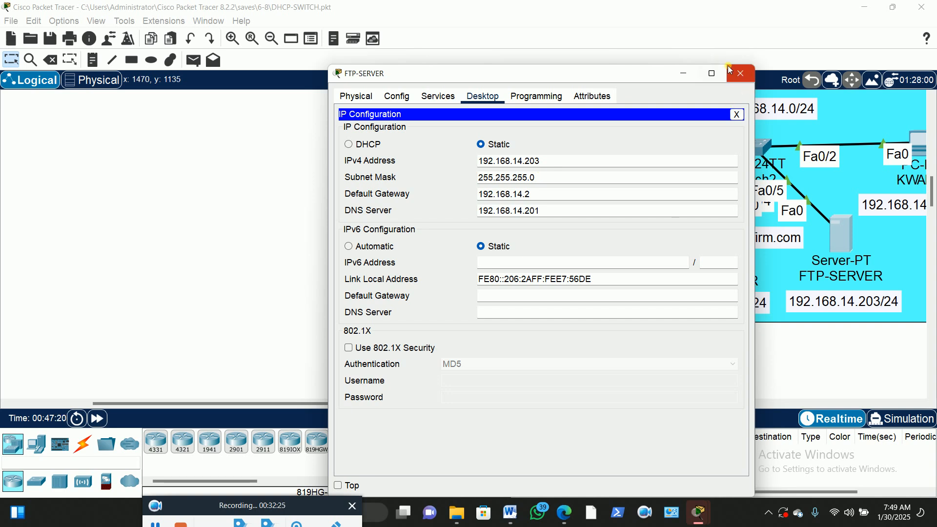
{"action": "left_click", "coordinate": [744, 73]}
{"action": "scroll", "coordinate": [457, 210], "scroll_direction": "up", "scroll_amount": 3}
{"action": "scroll", "coordinate": [456, 209], "scroll_direction": "up", "scroll_amount": 3}
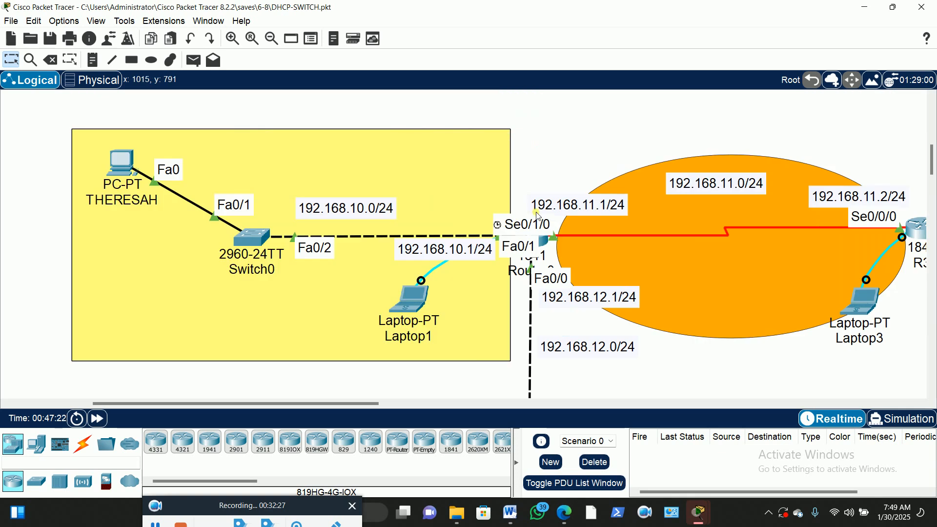
{"action": "scroll", "coordinate": [648, 249], "scroll_direction": "down", "scroll_amount": 3}
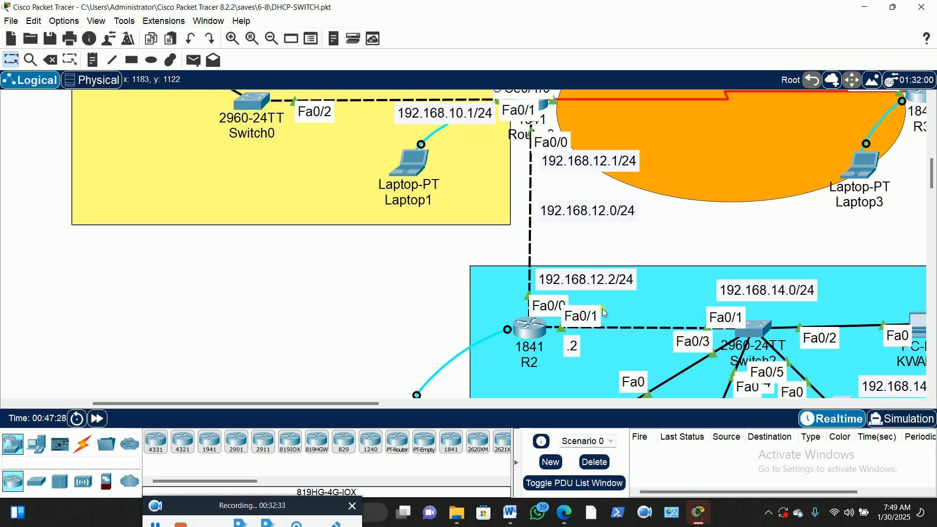
{"action": "scroll", "coordinate": [353, 296], "scroll_direction": "up", "scroll_amount": 2}
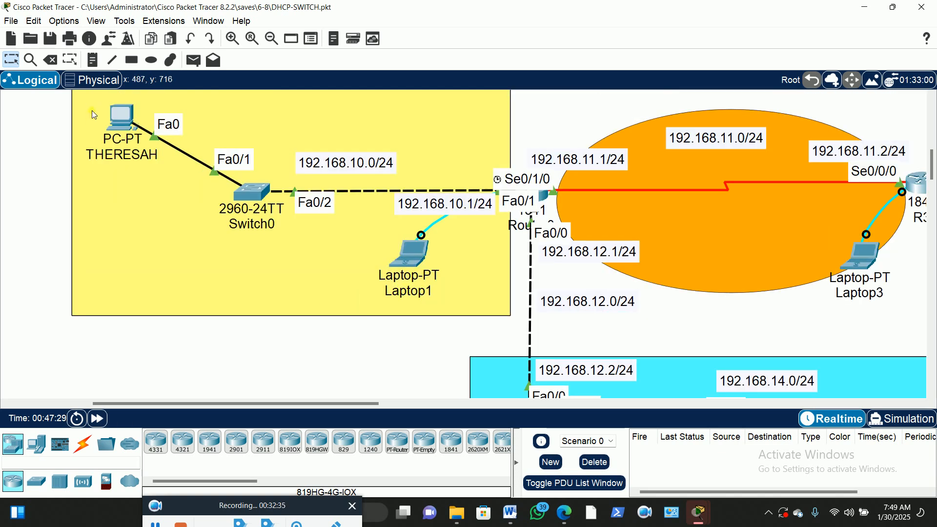
{"action": "left_click", "coordinate": [109, 113]}
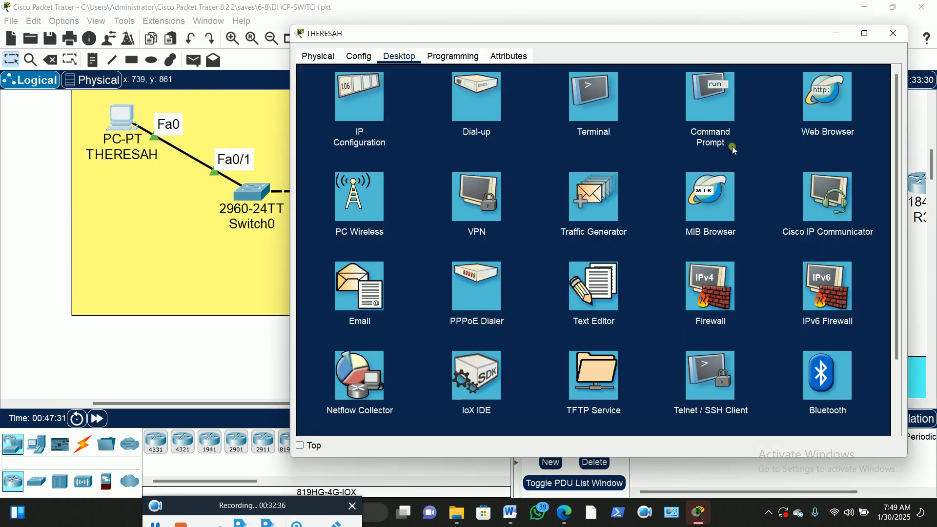
{"action": "left_click", "coordinate": [701, 78]}
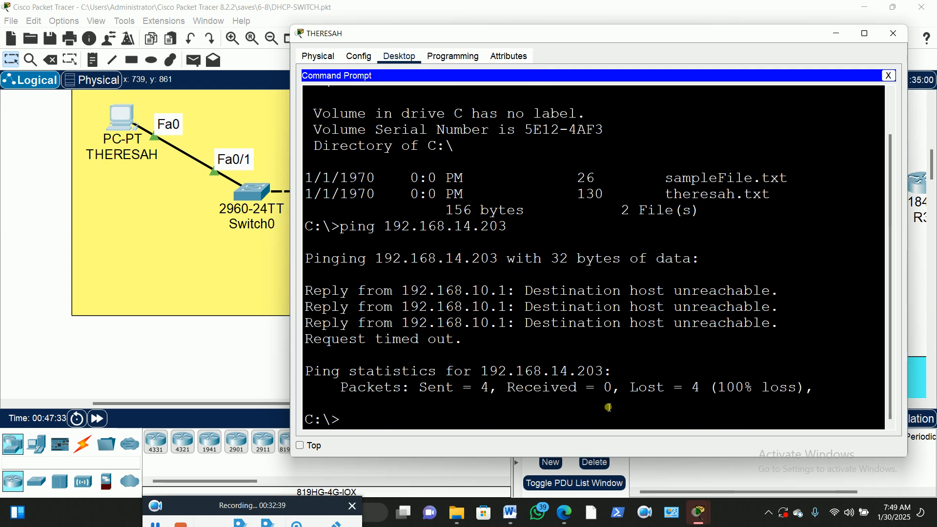
{"action": "key", "text": "Up"}
{"action": "key", "text": "Return"}
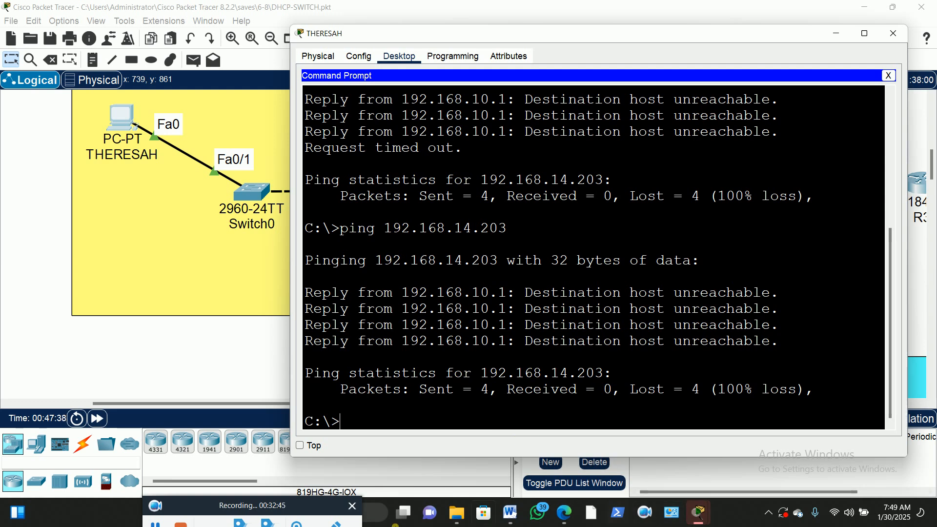
{"action": "left_click", "coordinate": [894, 33]}
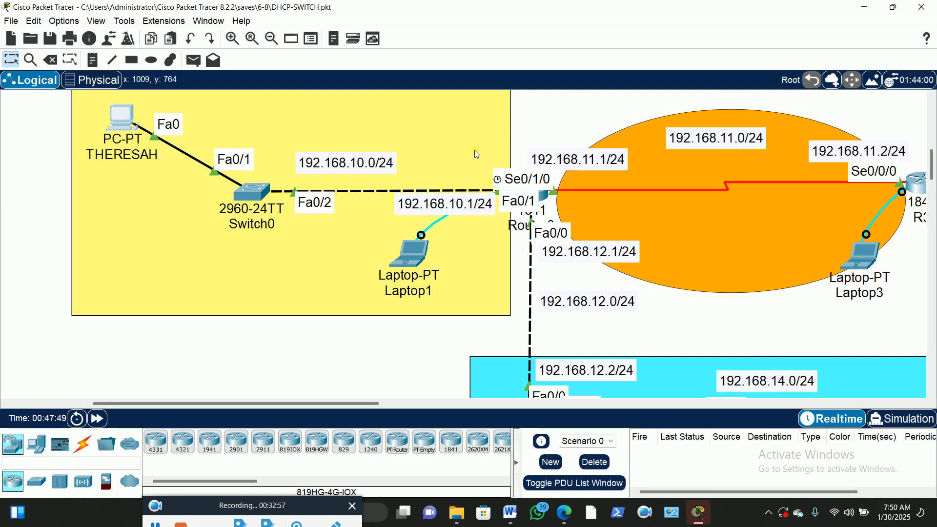
{"action": "scroll", "coordinate": [565, 306], "scroll_direction": "down", "scroll_amount": 3}
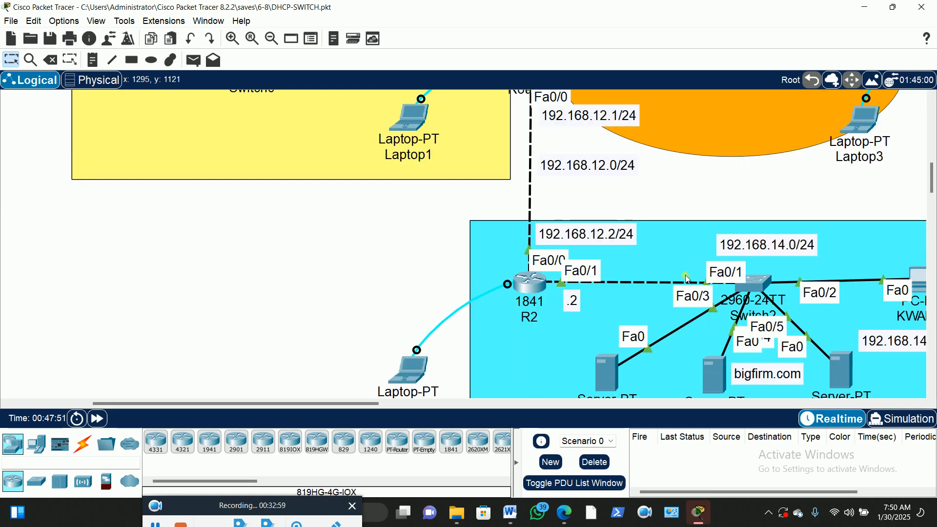
{"action": "scroll", "coordinate": [633, 200], "scroll_direction": "up", "scroll_amount": 2}
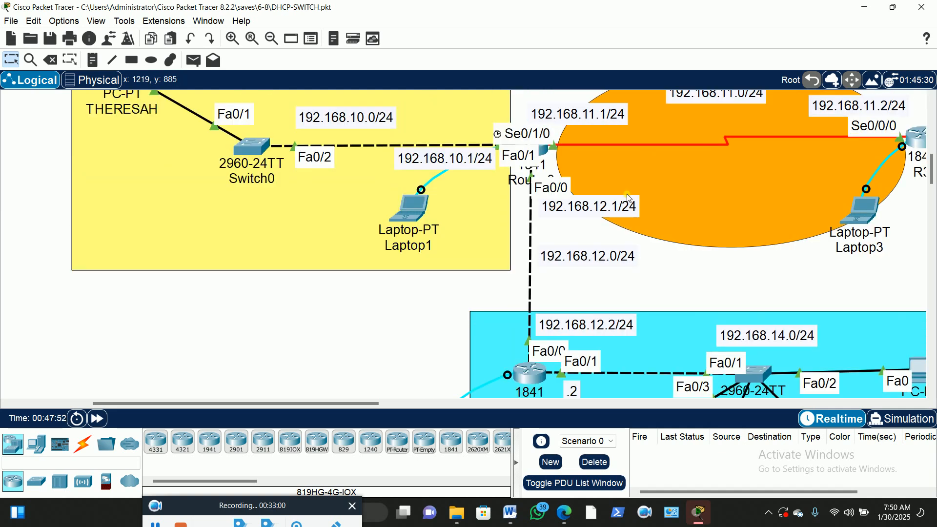
Open Laptop1's Terminal with default settings to reach the R1 console
{"action": "left_click", "coordinate": [409, 209]}
{"action": "left_click_drag", "start_coordinate": [553, 109], "coordinate": [762, 51]}
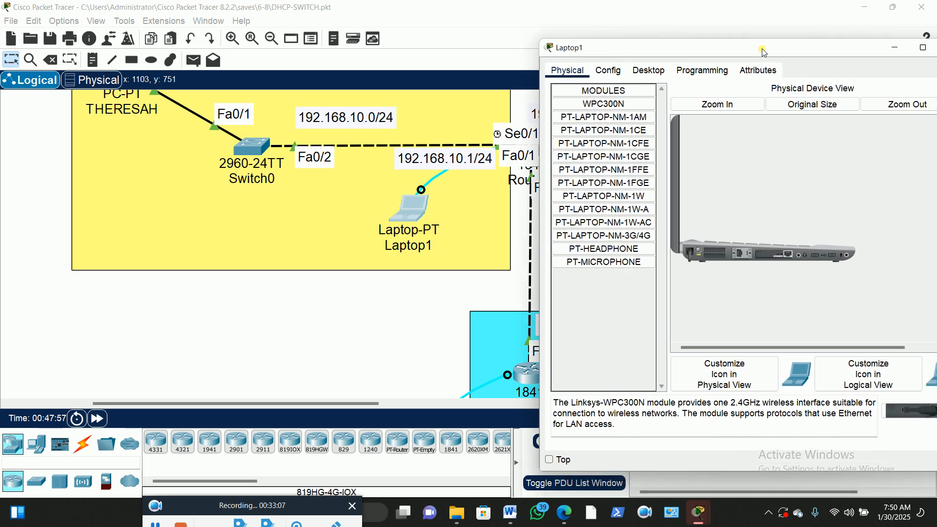
{"action": "left_click_drag", "start_coordinate": [327, 401], "coordinate": [383, 401]}
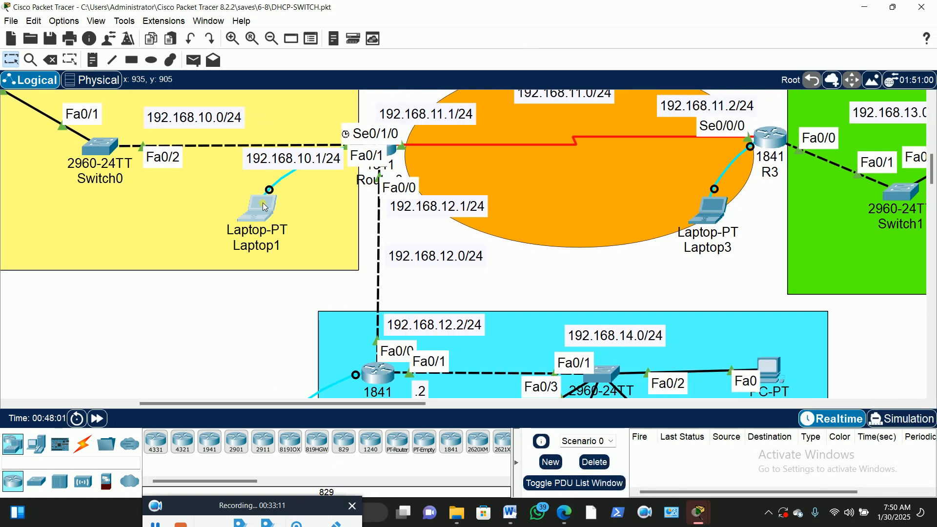
{"action": "left_click", "coordinate": [262, 202]}
{"action": "left_click_drag", "start_coordinate": [690, 48], "coordinate": [654, 19]}
{"action": "left_click", "coordinate": [614, 45]}
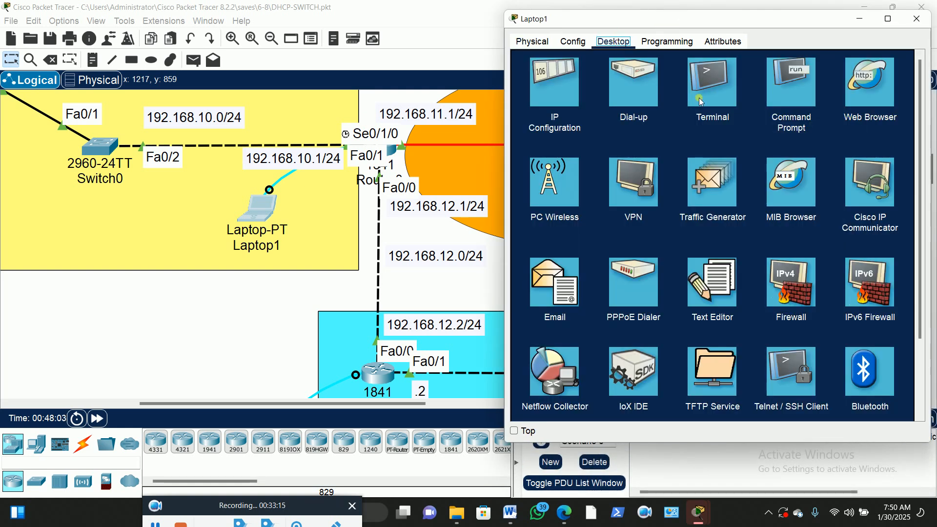
{"action": "left_click", "coordinate": [711, 83]}
{"action": "left_click", "coordinate": [891, 175]}
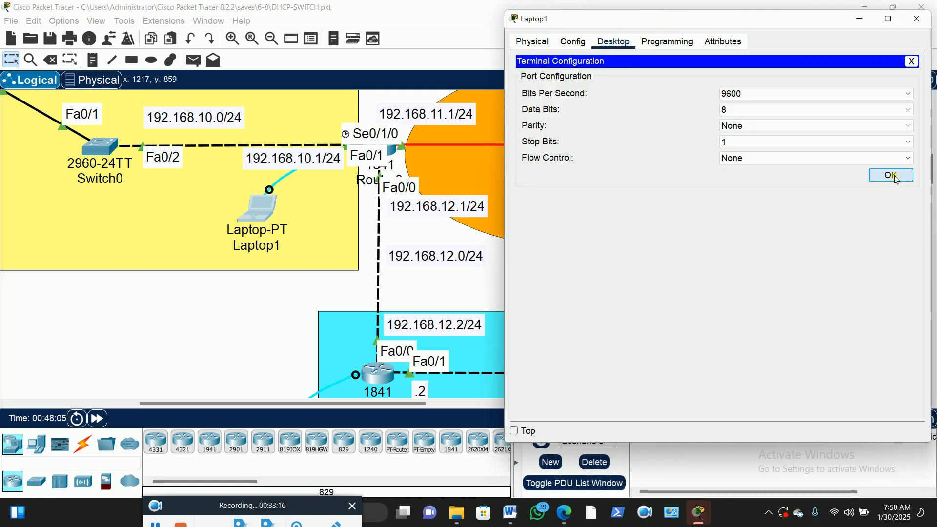
{"action": "key", "text": "Return"}
{"action": "key", "text": "Return"}
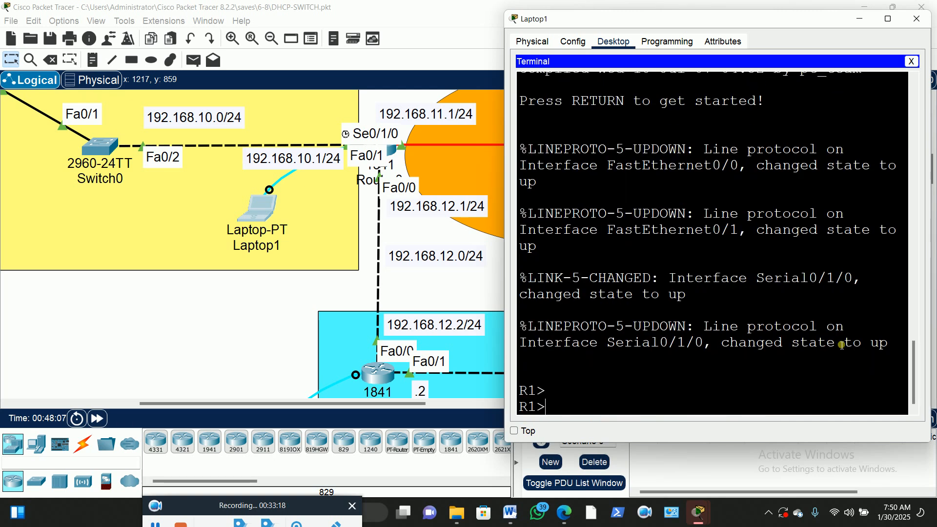
On R1, run en and config t, then enter router rip mode
{"action": "type", "text": "en"}
{"action": "key", "text": "Return"}
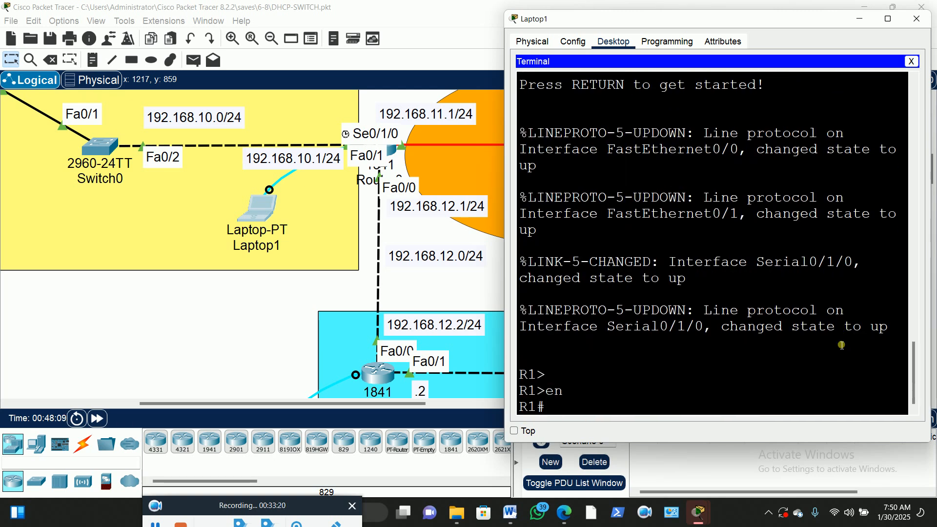
{"action": "type", "text": "config"}
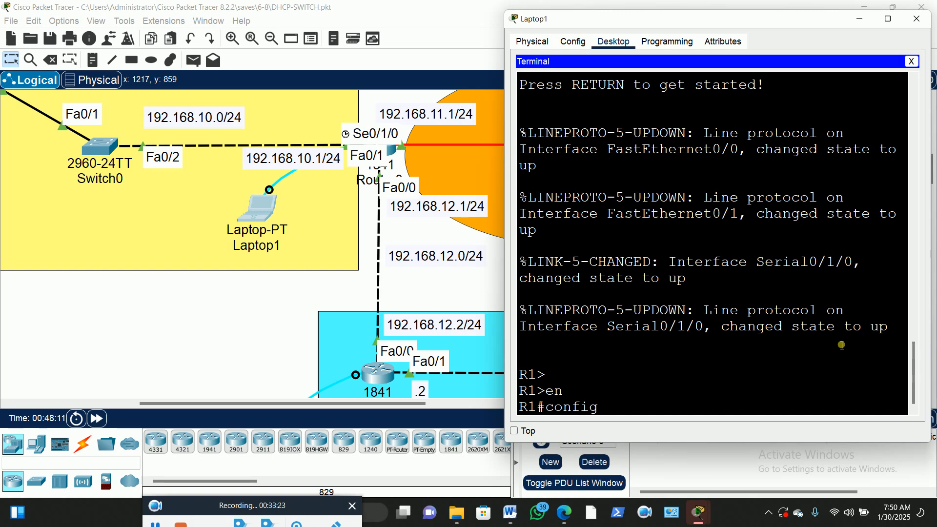
{"action": "type", "text": " t"}
{"action": "key", "text": "Return"}
{"action": "type", "text": "route"}
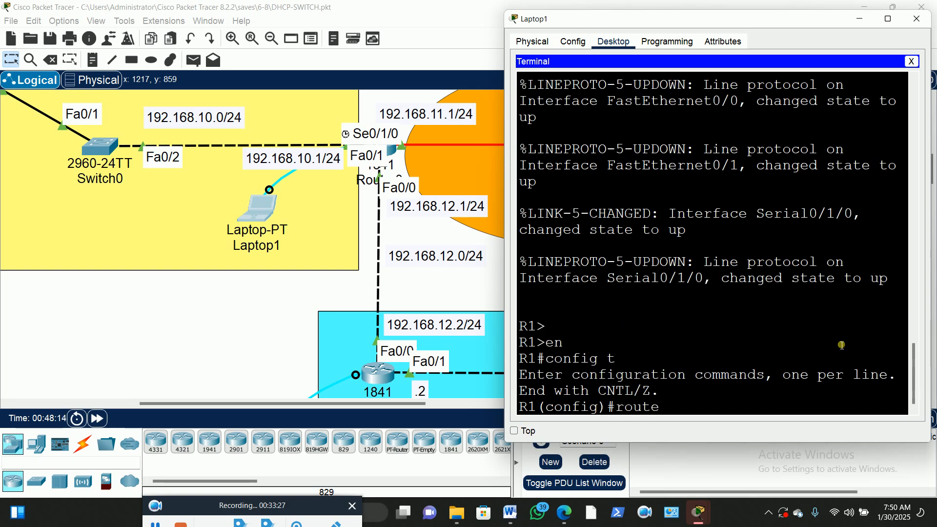
{"action": "type", "text": "r"}
{"action": "key", "text": "Tab"}
{"action": "type", "text": "ri"}
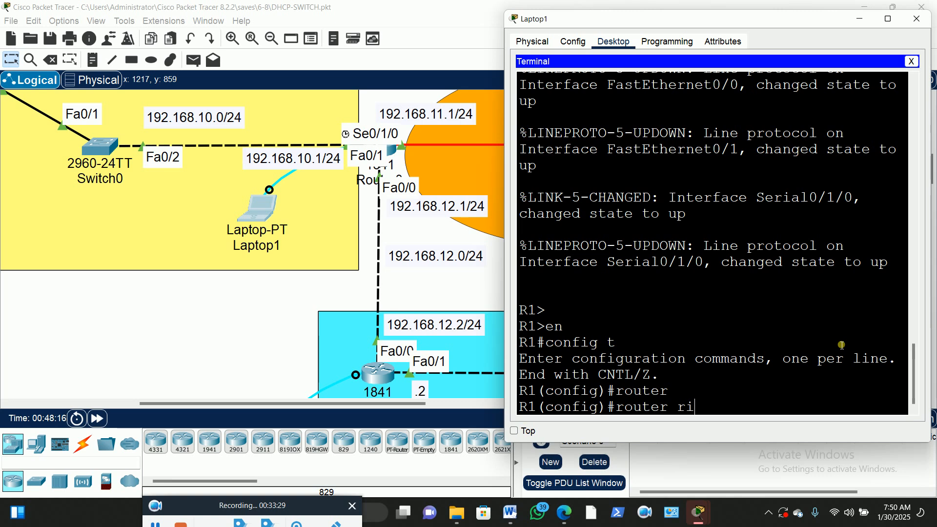
{"action": "type", "text": "p"}
{"action": "key", "text": "Return"}
Advertise networks 192.168.10.0, 192.168.11.0 and 192.168.12.0 in R1's RIP
{"action": "type", "text": "net"}
{"action": "key", "text": "Tab"}
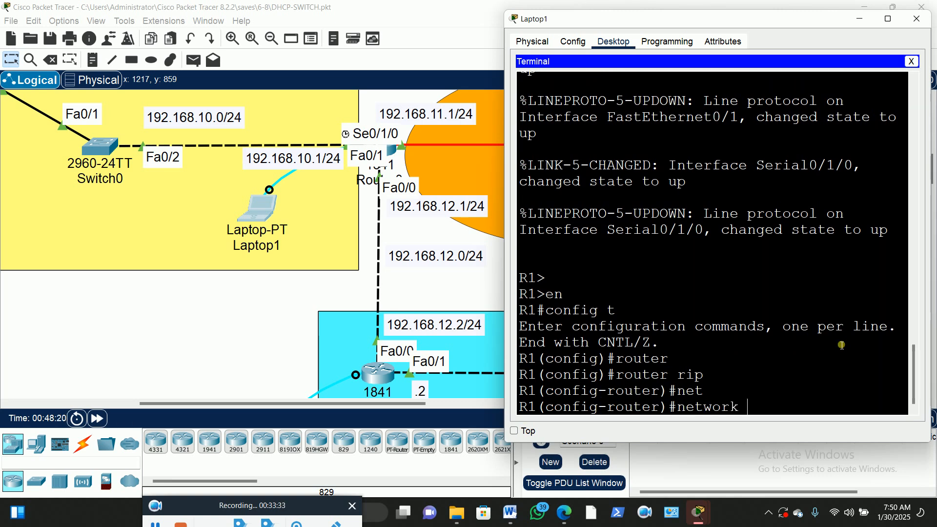
{"action": "type", "text": "192.168.10.0"}
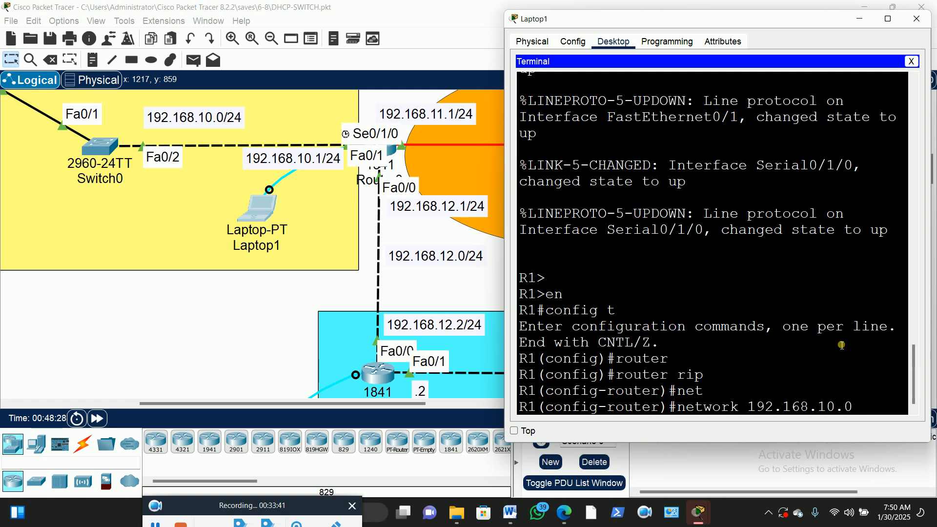
{"action": "key", "text": "Return"}
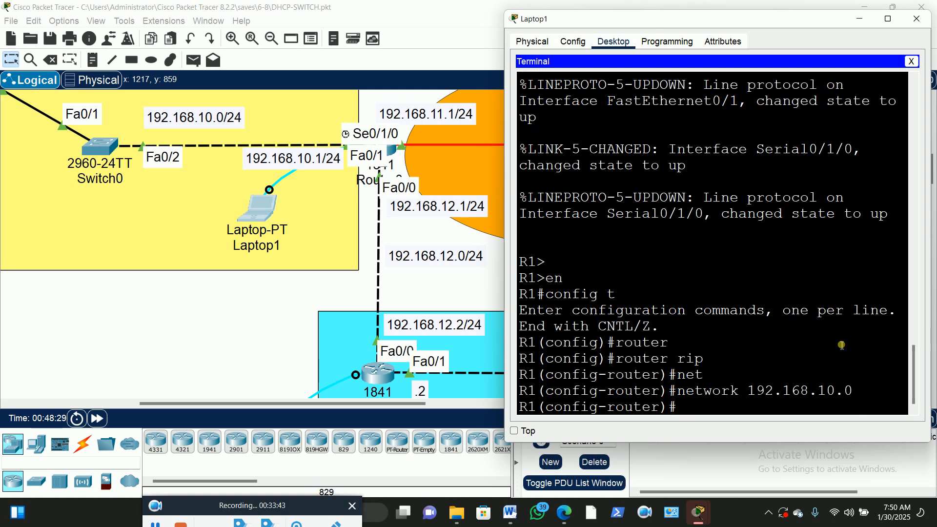
{"action": "type", "text": "net"}
{"action": "key", "text": "Tab"}
{"action": "type", "text": "19"}
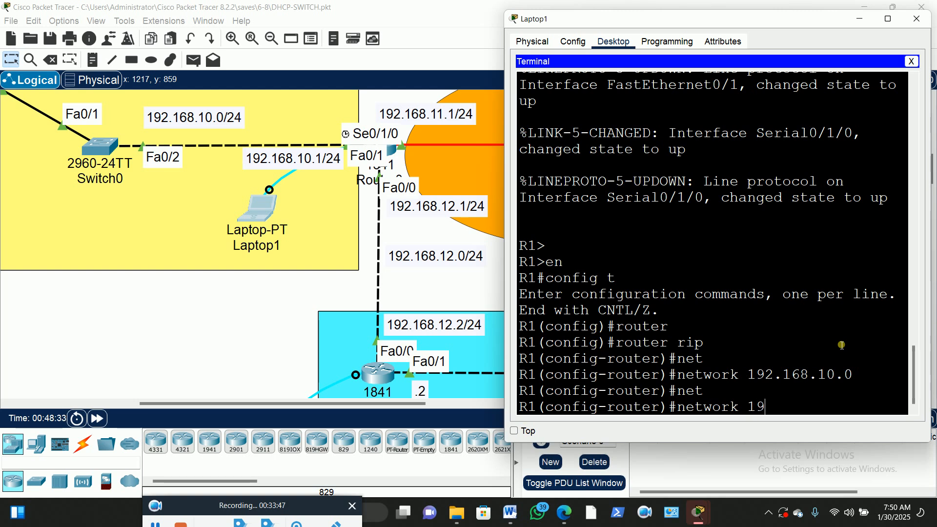
{"action": "type", "text": "2.168.11.0"}
{"action": "key", "text": "Return"}
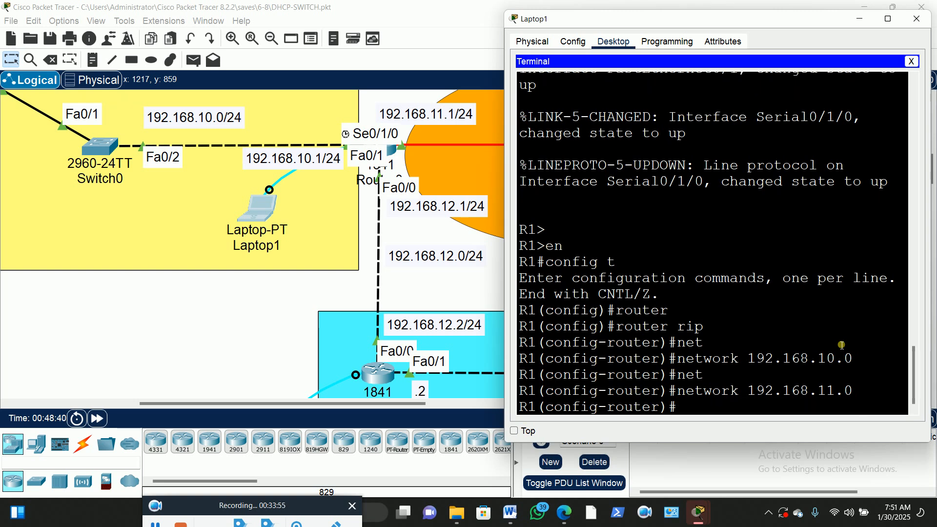
{"action": "key", "text": "Up"}
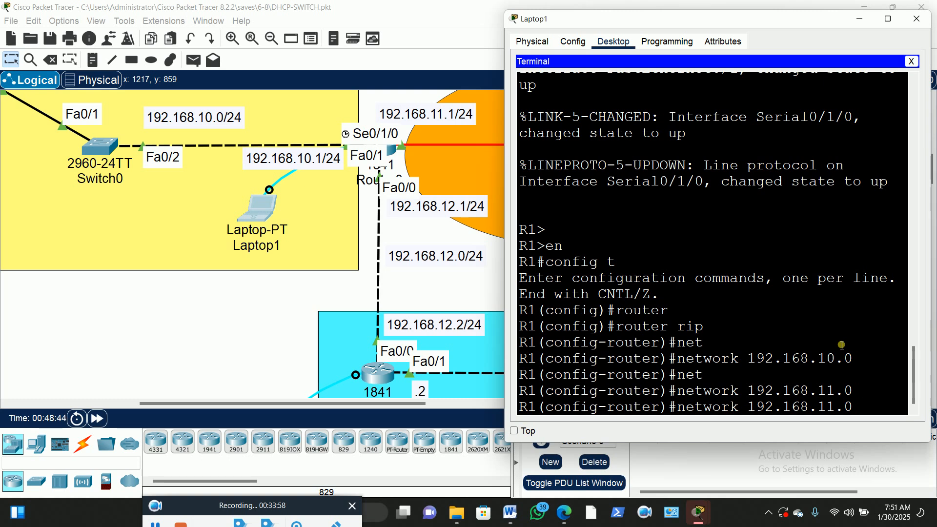
{"action": "key", "text": "BackSpace"}
{"action": "key", "text": "BackSpace"}
{"action": "type", "text": "2.0"}
{"action": "key", "text": "Return"}
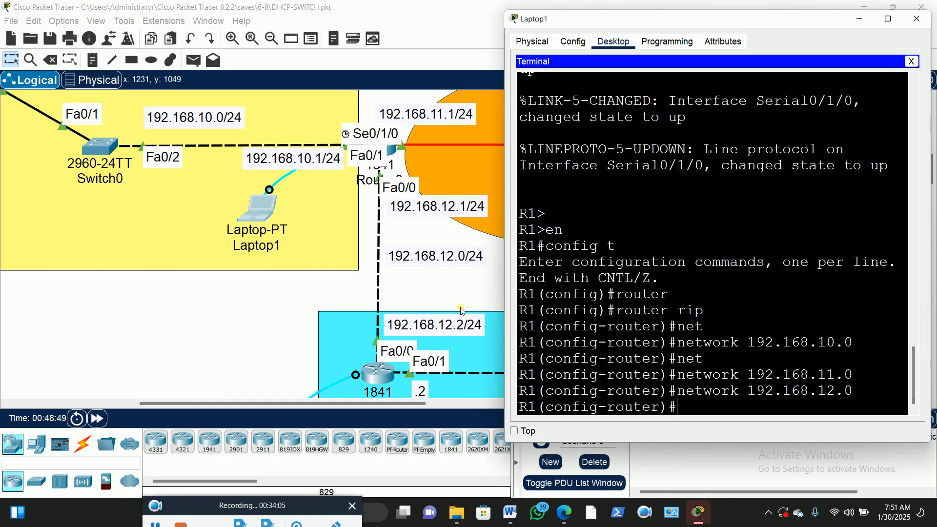
{"action": "left_click", "coordinate": [262, 304]}
Open Laptop2's Terminal with default settings to reach the R2 console
{"action": "scroll", "coordinate": [262, 317], "scroll_direction": "down", "scroll_amount": 3}
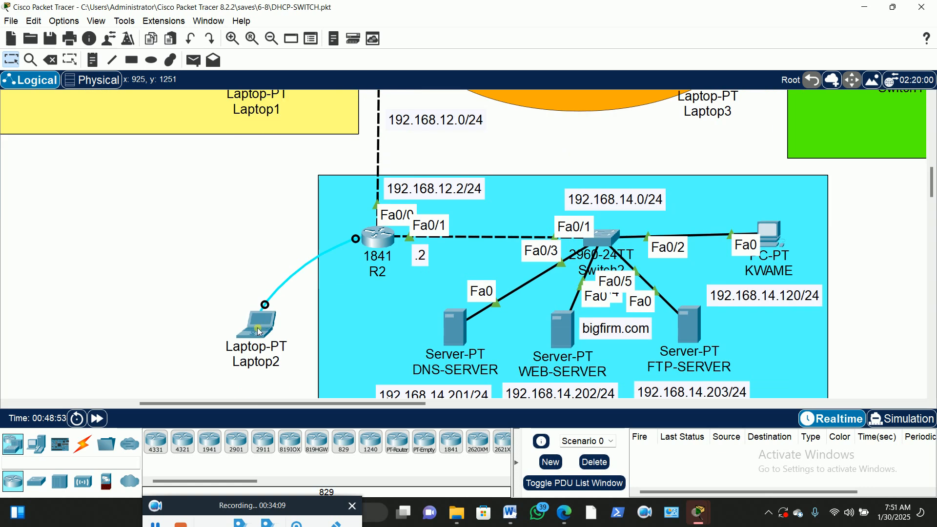
{"action": "double_click", "coordinate": [260, 326]}
{"action": "left_click_drag", "start_coordinate": [484, 74], "coordinate": [645, 37]}
{"action": "left_click", "coordinate": [603, 59]}
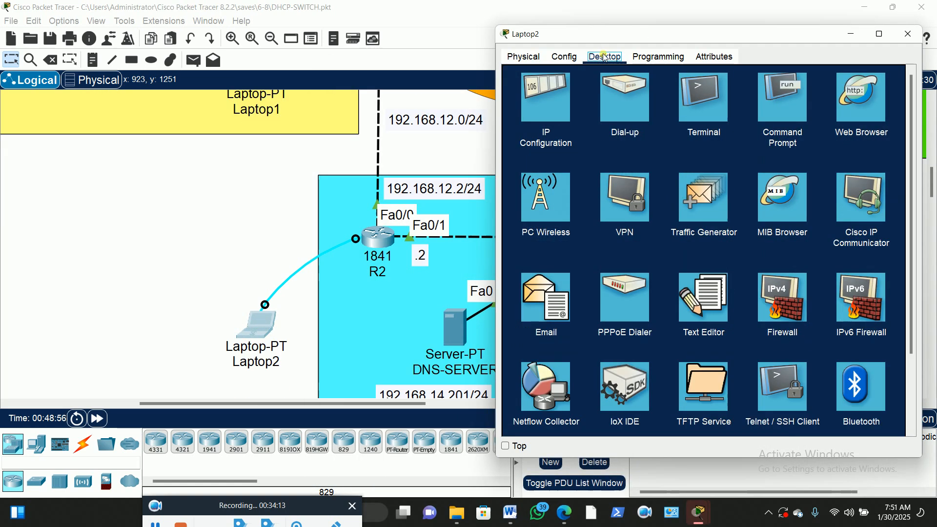
{"action": "left_click", "coordinate": [704, 117]}
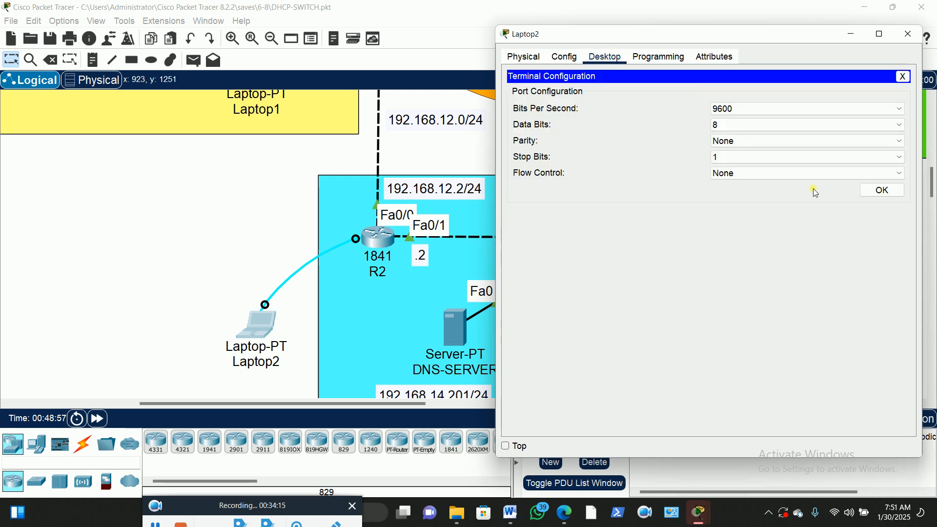
{"action": "left_click", "coordinate": [879, 192]}
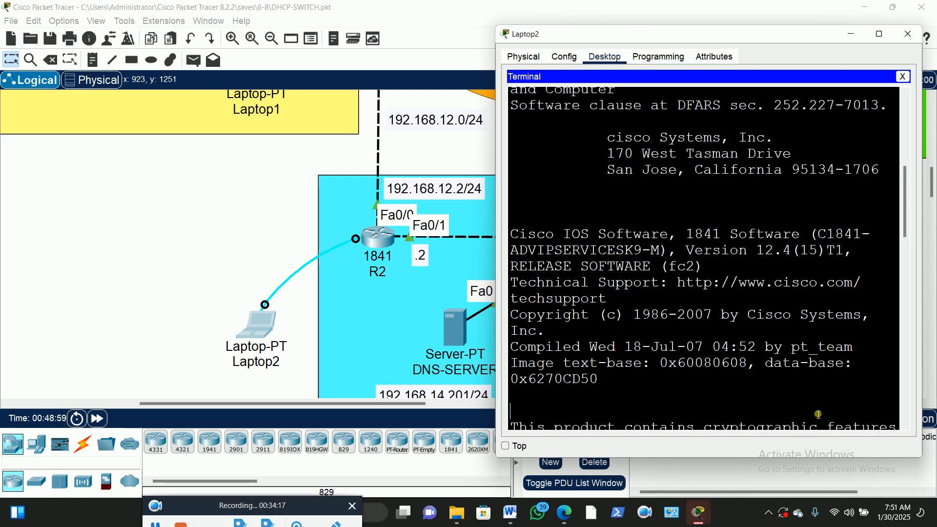
{"action": "key", "text": "Return"}
On R2, run en and config t, then enter router rip mode
{"action": "type", "text": "en"}
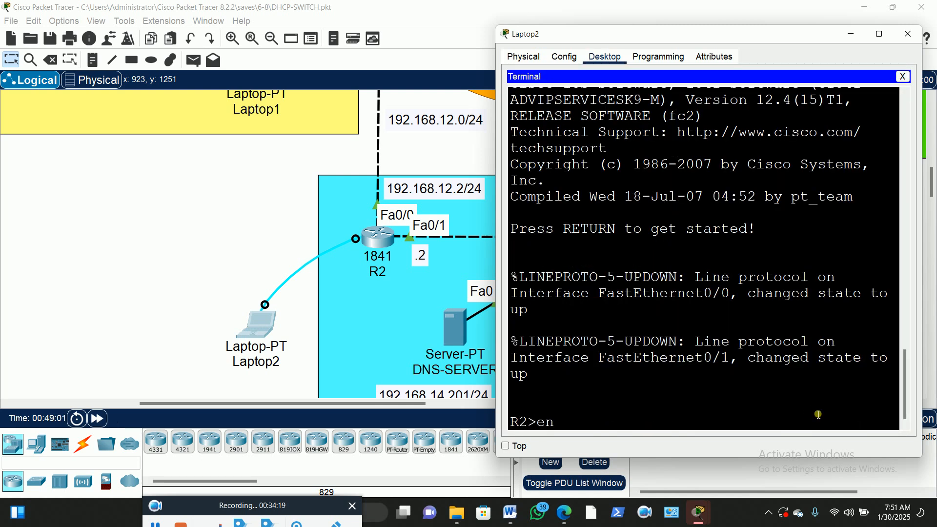
{"action": "key", "text": "Return"}
{"action": "type", "text": "con"}
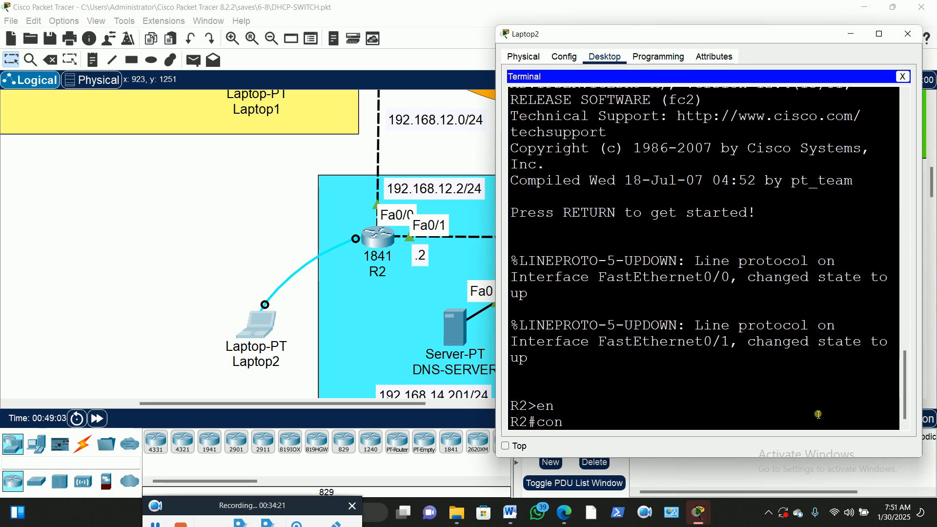
{"action": "type", "text": "fig t"}
{"action": "key", "text": "Return"}
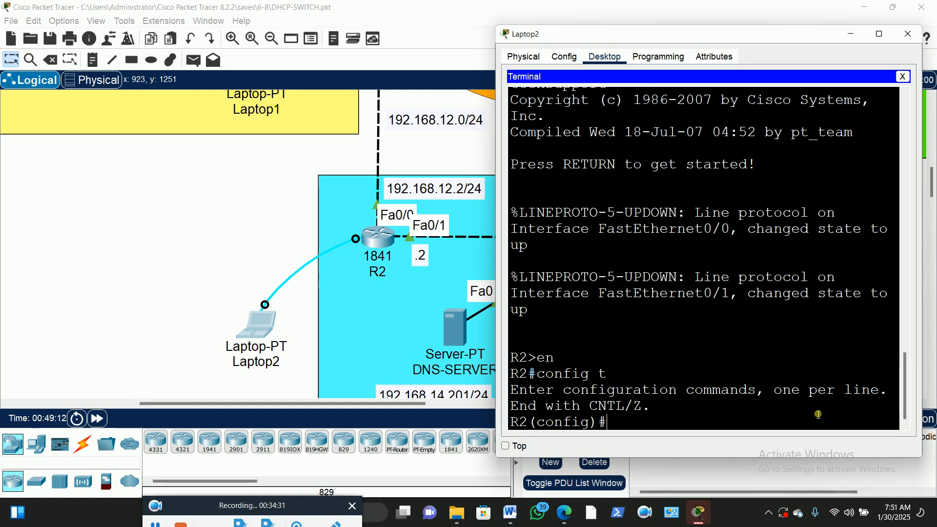
{"action": "type", "text": "router rip"}
{"action": "key", "text": "Return"}
Advertise networks 192.168.12.0 and 192.168.14.0 in R2's RIP
{"action": "type", "text": "net"}
{"action": "key", "text": "Tab"}
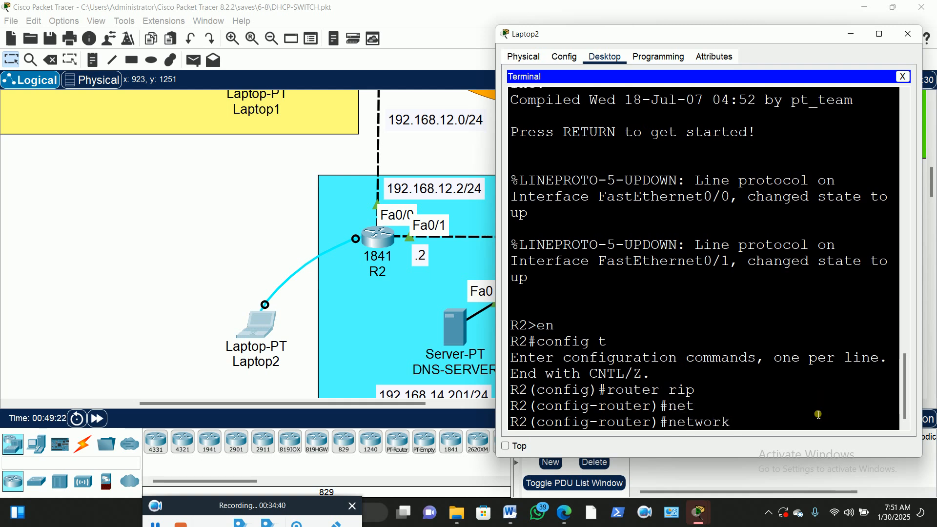
{"action": "type", "text": "192.168.12.0"}
{"action": "key", "text": "Return"}
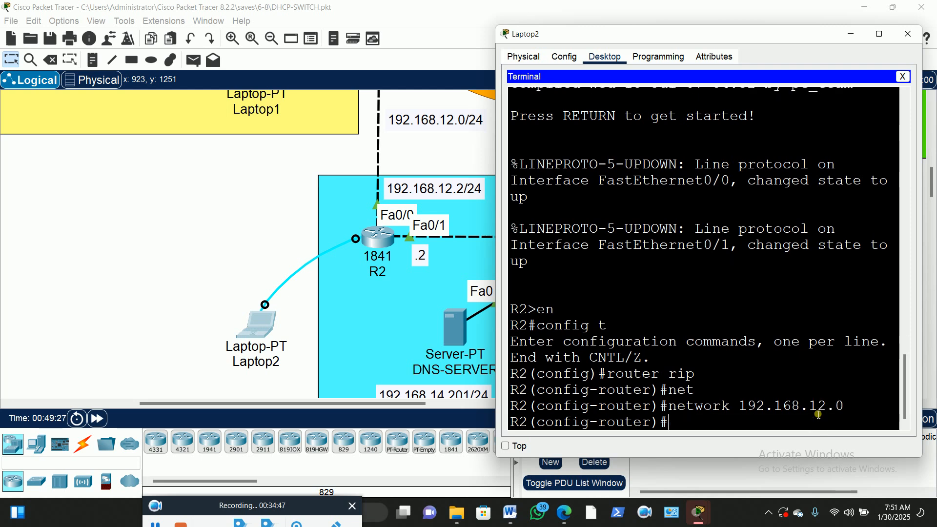
{"action": "key", "text": "Up"}
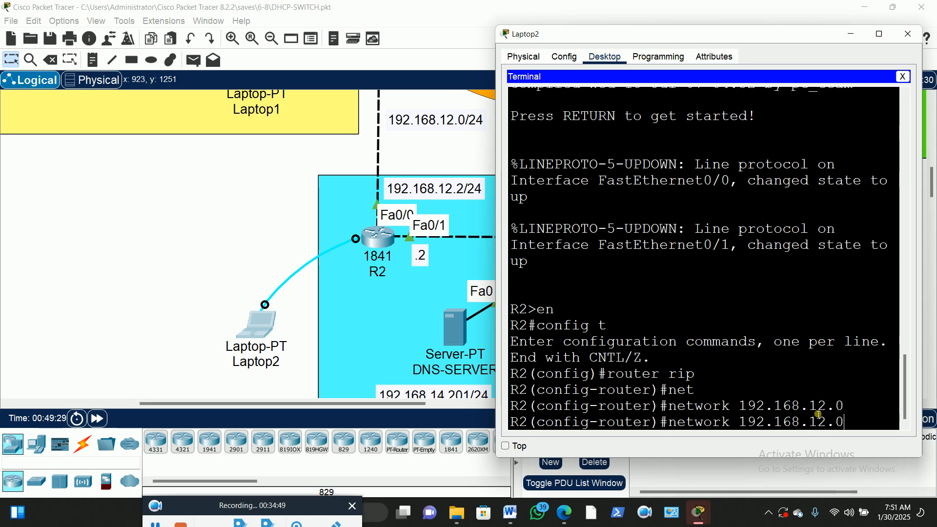
{"action": "key", "text": "Left"}
{"action": "key", "text": "Left"}
{"action": "key", "text": "BackSpace"}
{"action": "type", "text": "4"}
{"action": "key", "text": "Return"}
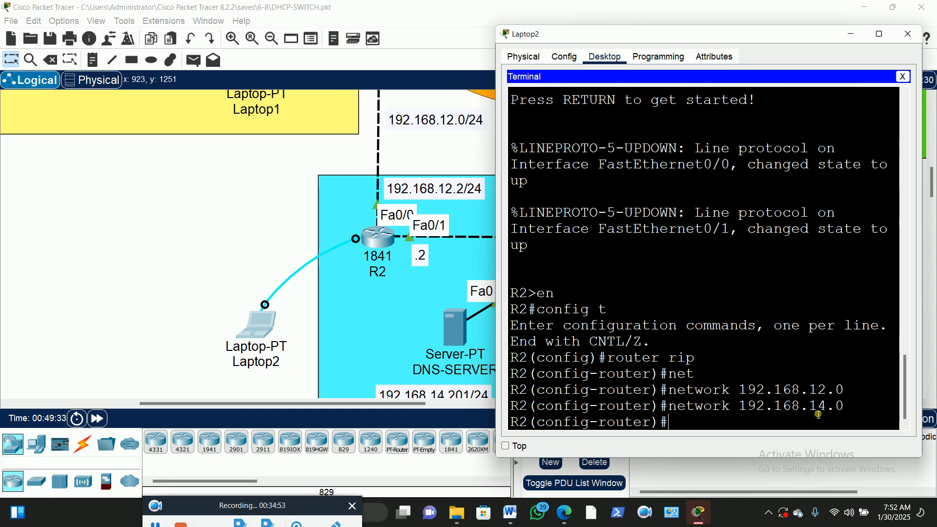
Set R2's RIP to version 2
{"action": "type", "text": "ver"}
{"action": "key", "text": "Tab"}
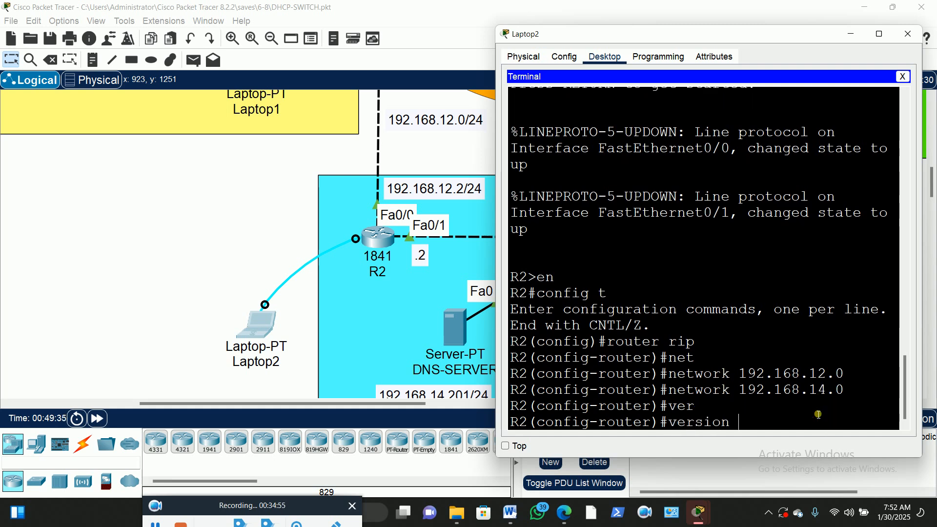
{"action": "type", "text": "2"}
{"action": "key", "text": "Return"}
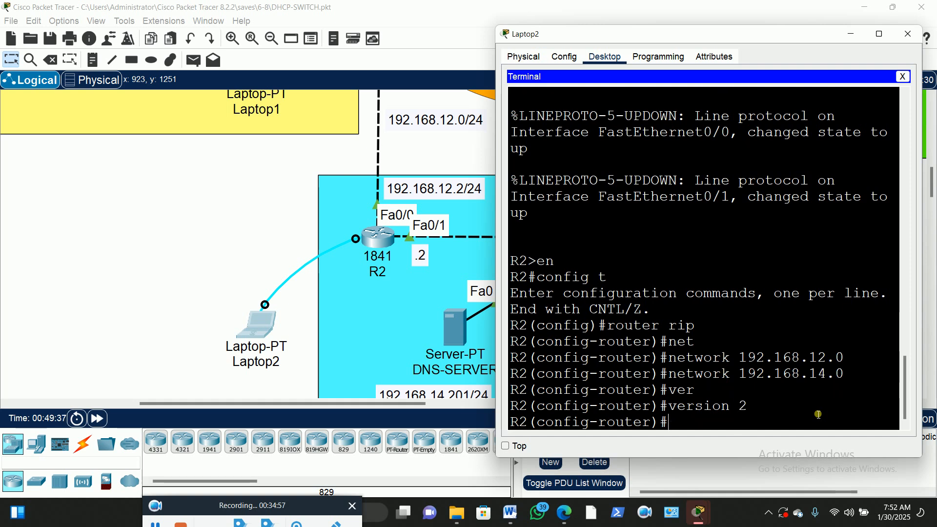
{"action": "scroll", "coordinate": [227, 228], "scroll_direction": "up", "scroll_amount": 3}
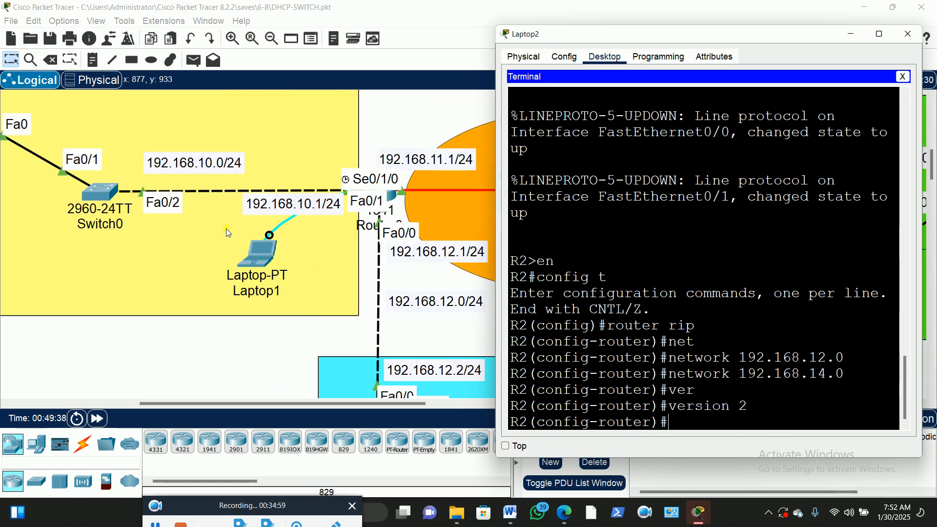
{"action": "left_click", "coordinate": [258, 254]}
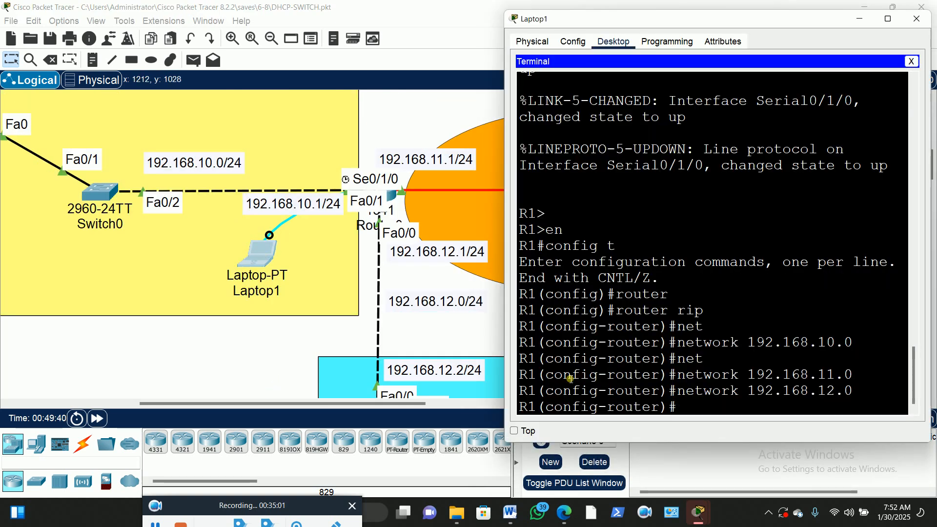
Enter ver 2 on R1's RIP prompt and return to the topology view
{"action": "type", "text": "v"}
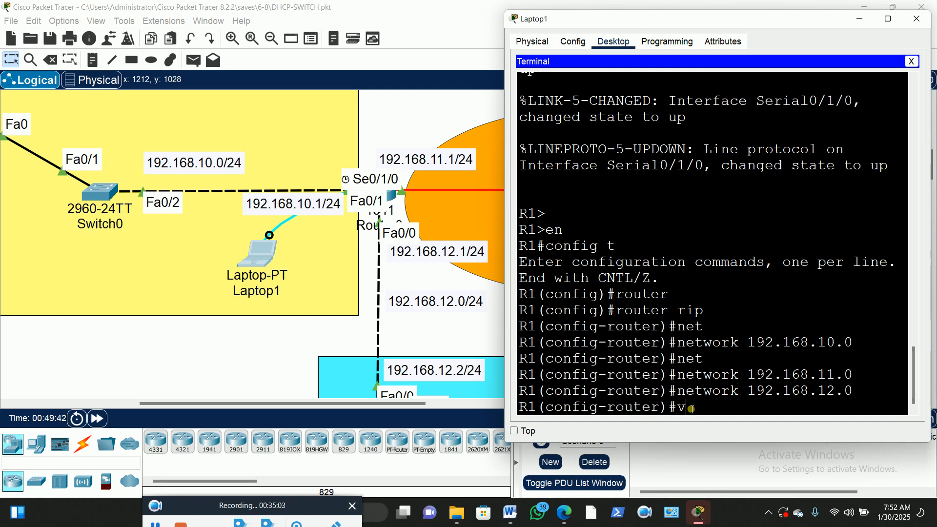
{"action": "type", "text": "er 2"}
{"action": "key", "text": "Return"}
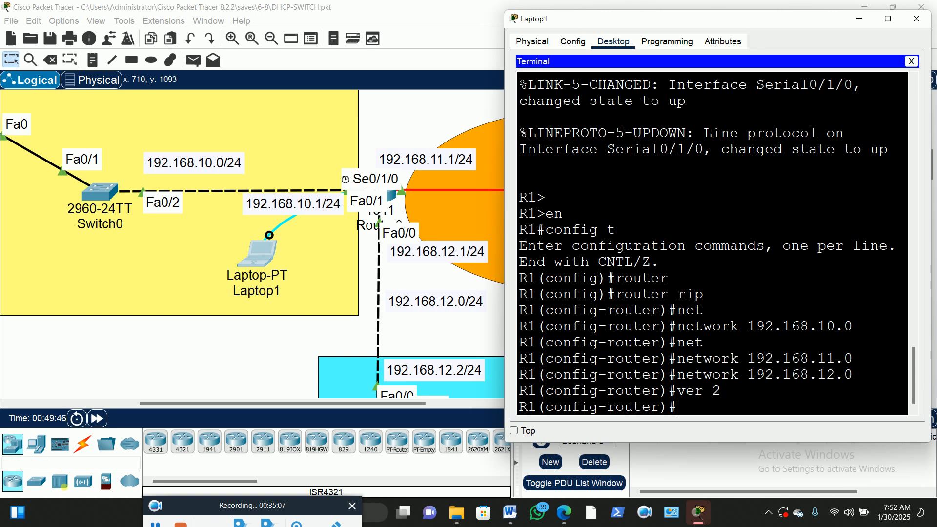
{"action": "left_click_drag", "start_coordinate": [215, 403], "coordinate": [142, 403]}
{"action": "scroll", "coordinate": [278, 334], "scroll_direction": "up", "scroll_amount": 3}
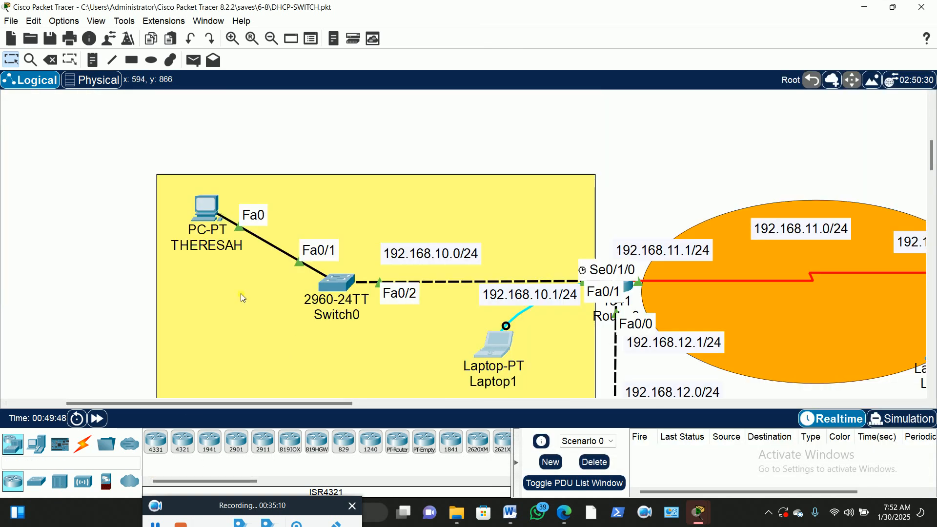
Rerun ping 192.168.14.203 from THERESAH's Command Prompt until it gets 4 of 4 replies
{"action": "left_click", "coordinate": [214, 211]}
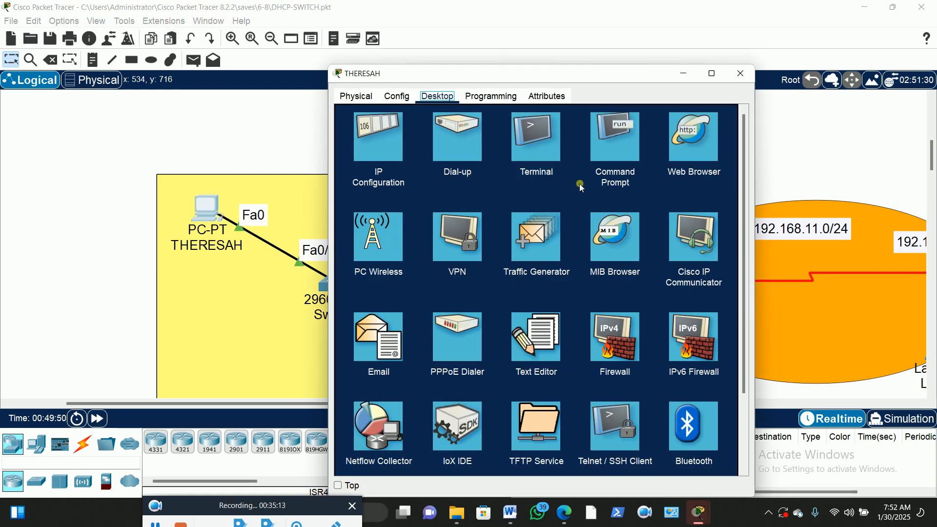
{"action": "left_click", "coordinate": [614, 137]}
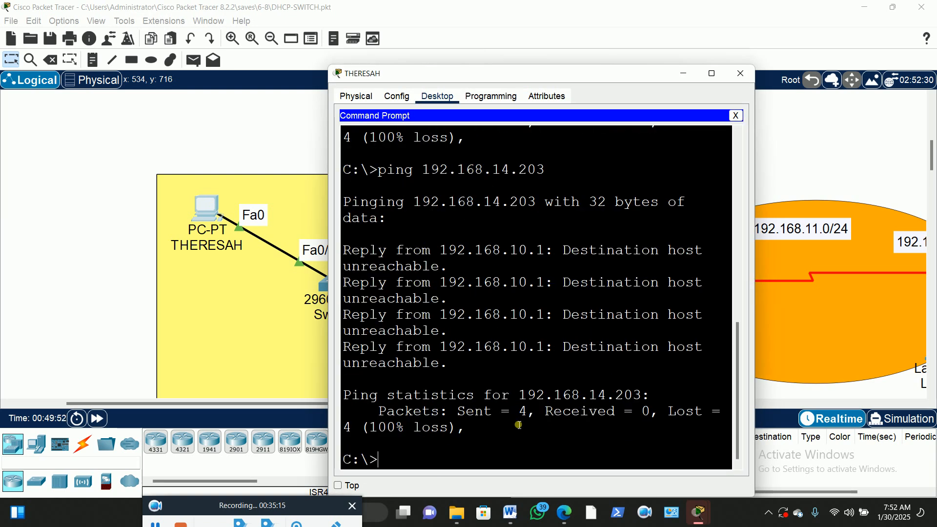
{"action": "key", "text": "Up"}
{"action": "key", "text": "Return"}
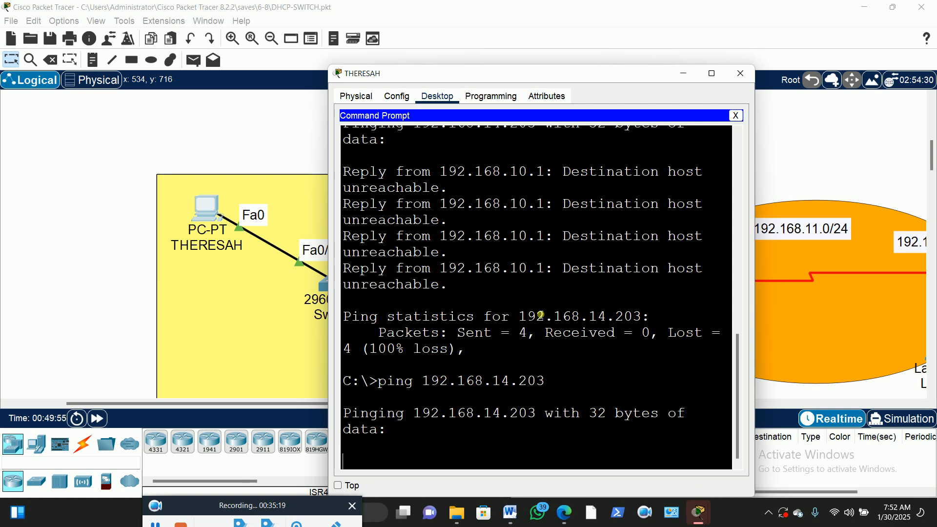
{"action": "left_click", "coordinate": [711, 74]}
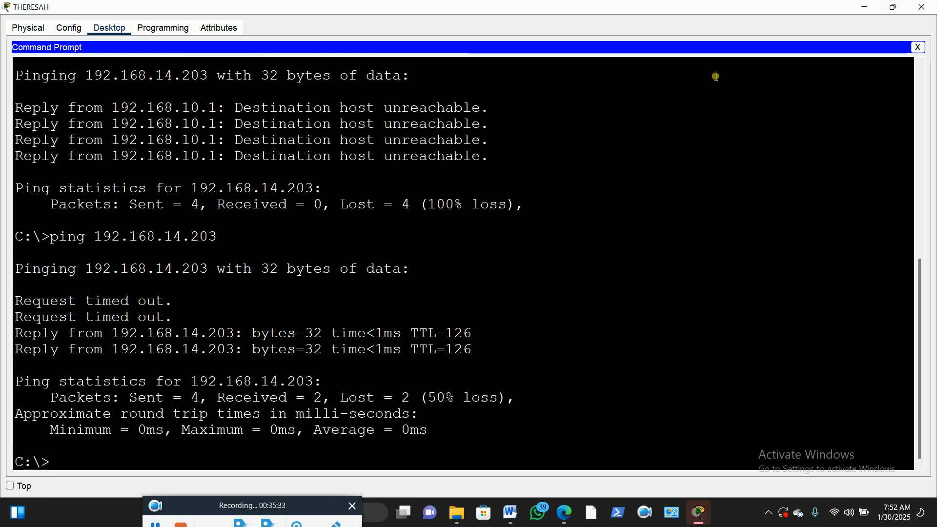
{"action": "key", "text": "Up"}
{"action": "key", "text": "Return"}
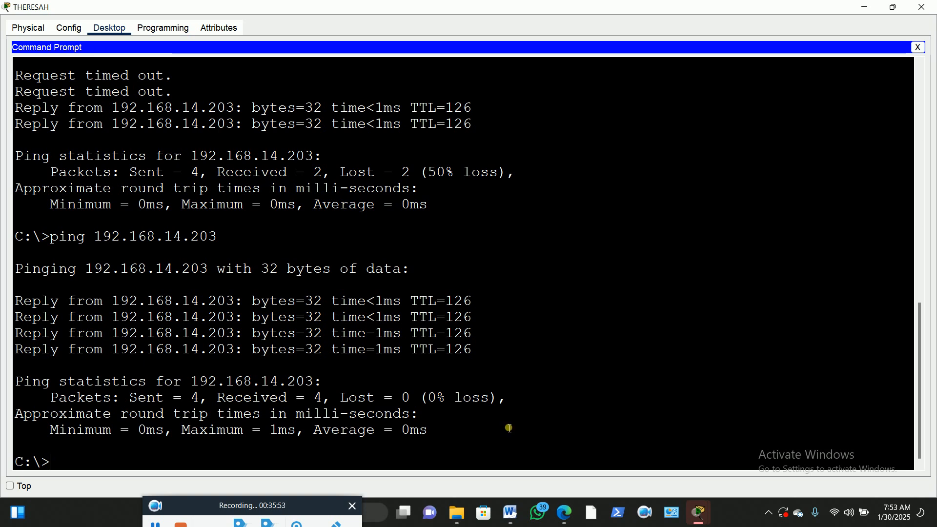
Start an ftp command at THERESAH's C:\> prompt
{"action": "left_click_drag", "start_coordinate": [263, 506], "coordinate": [335, 508]}
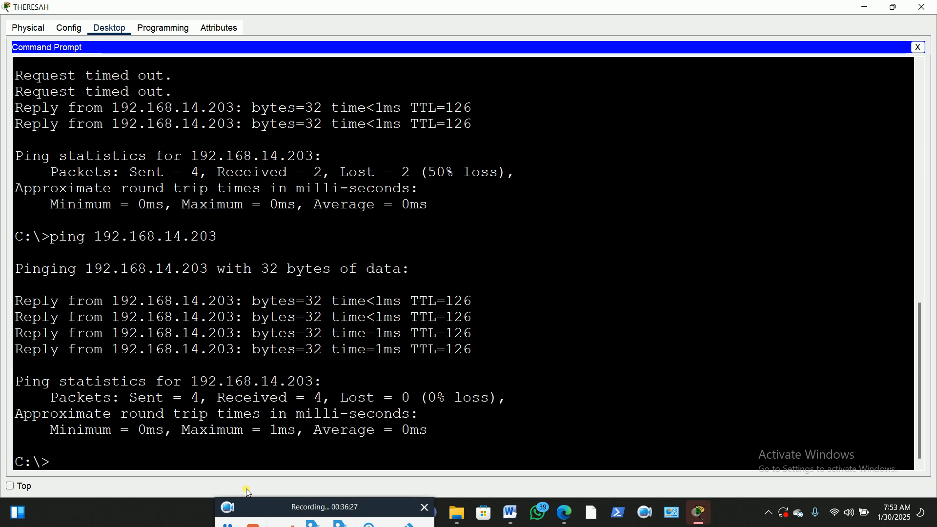
{"action": "type", "text": "ftp"}
Connect with ftp 192.168.14.203 and log in with the account's username and password
{"action": "type", "text": "192.1"}
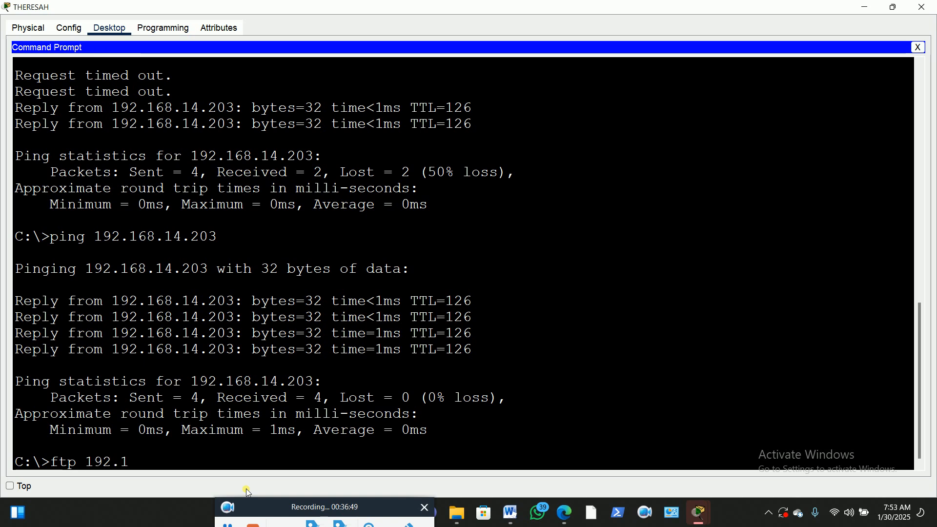
{"action": "type", "text": "68.14.203"}
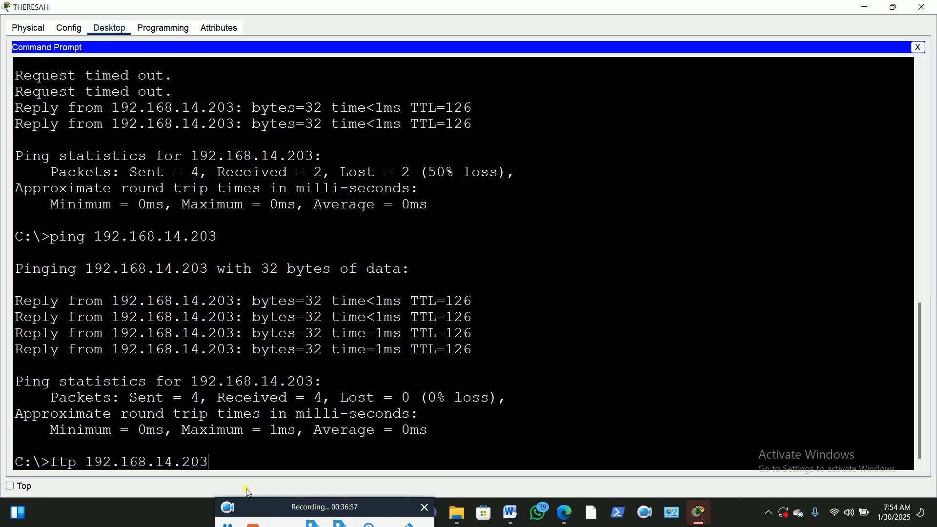
{"action": "key", "text": "Return"}
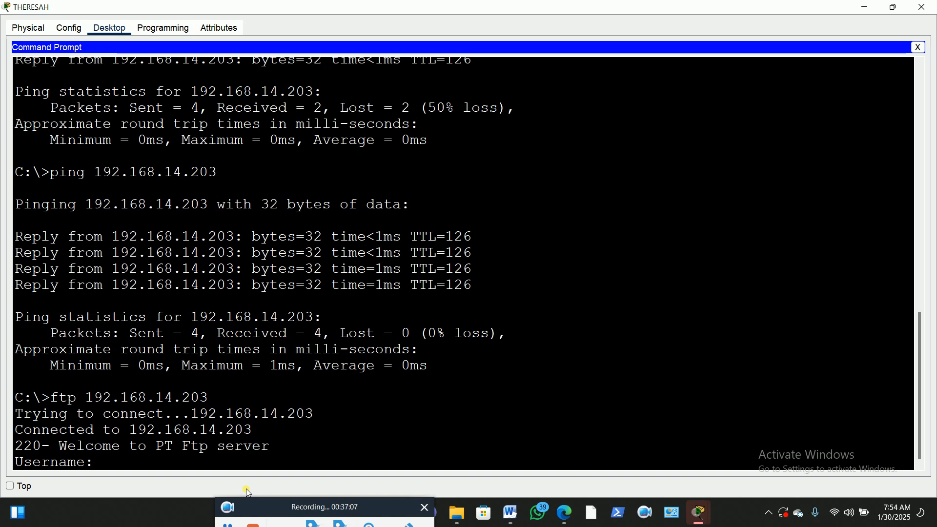
{"action": "type", "text": "theres"}
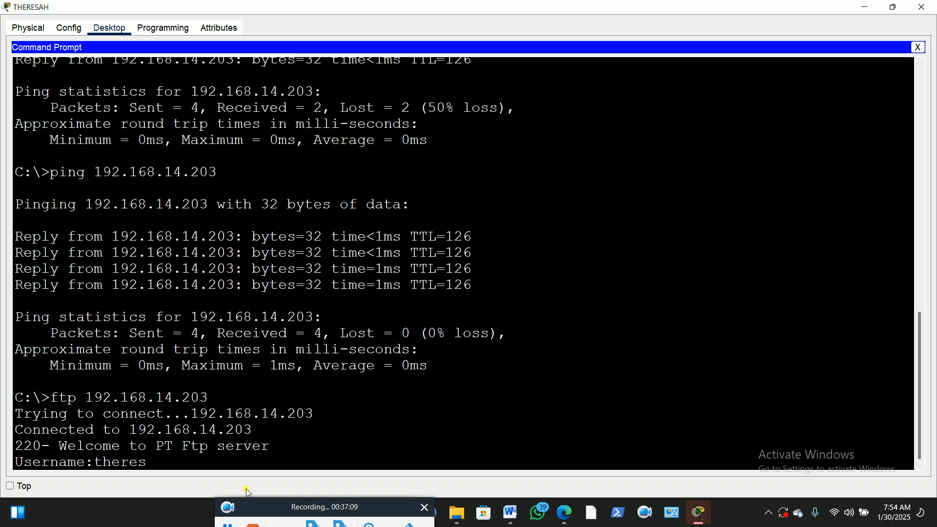
{"action": "type", "text": "ah"}
{"action": "key", "text": "Return"}
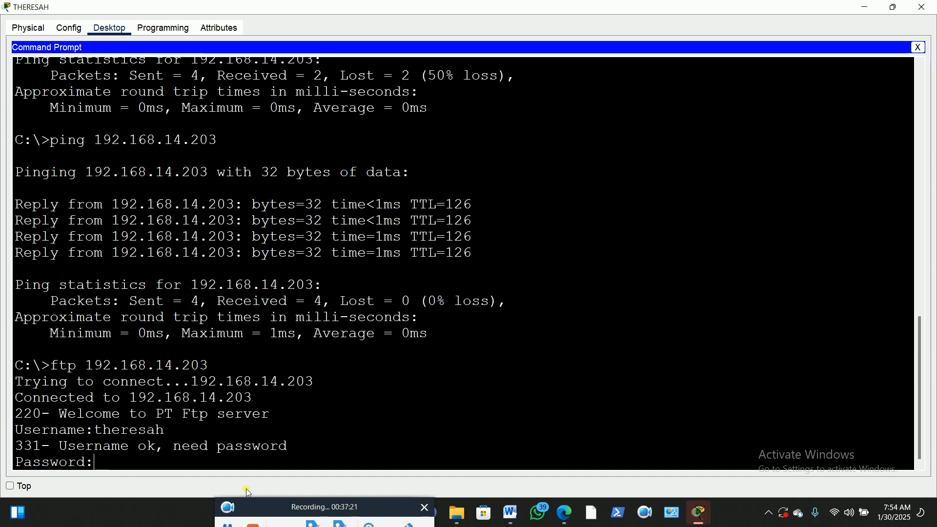
{"action": "key", "text": "Return"}
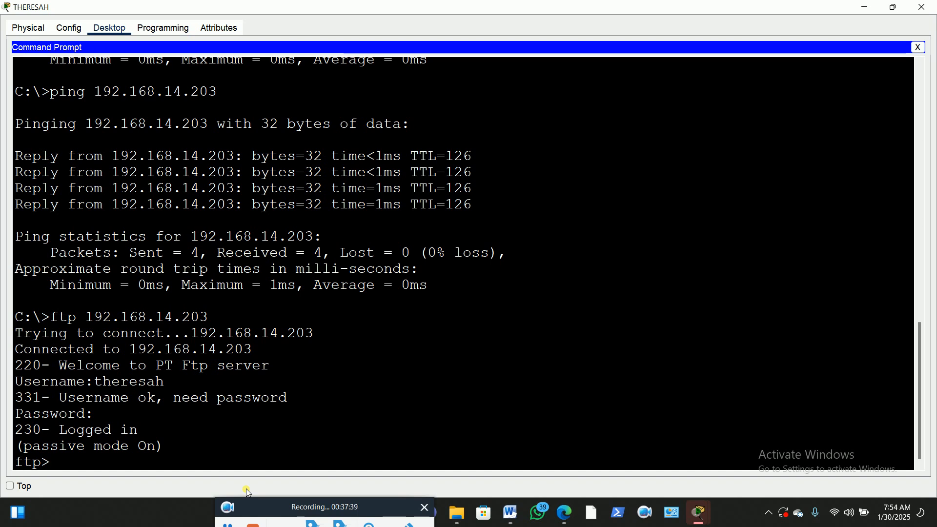
Run help at the ftp> prompt to show the available FTP commands
{"action": "type", "text": "help"}
{"action": "key", "text": "Return"}
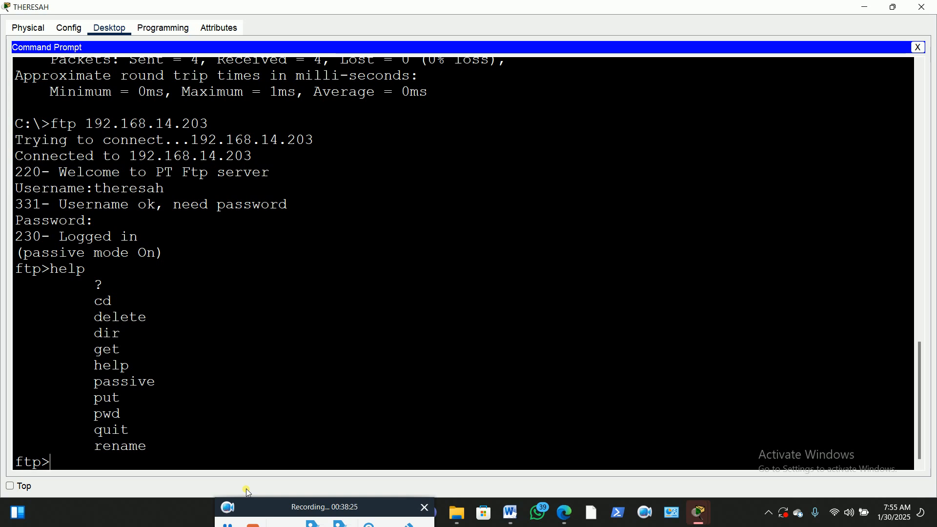
Run dir in the FTP session and scroll through the /ftp listing of IOS image files
{"action": "type", "text": "dir"}
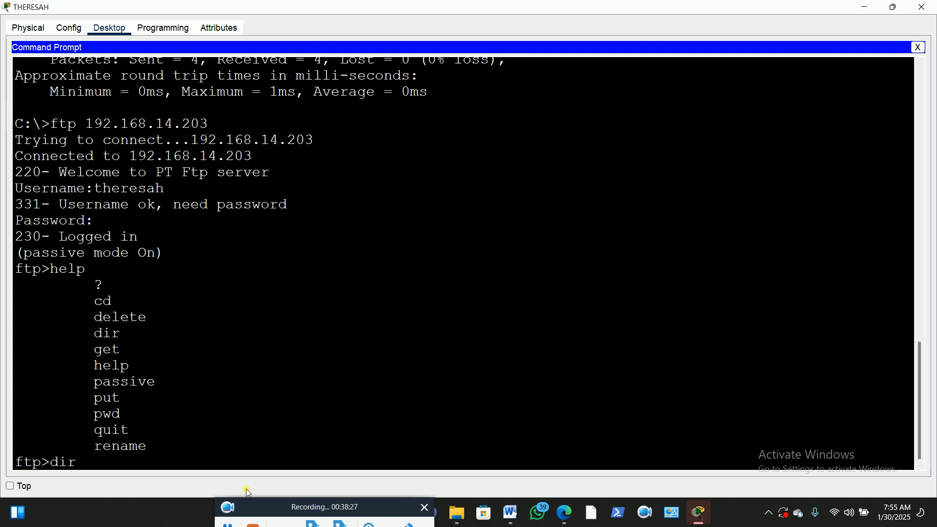
{"action": "key", "text": "Return"}
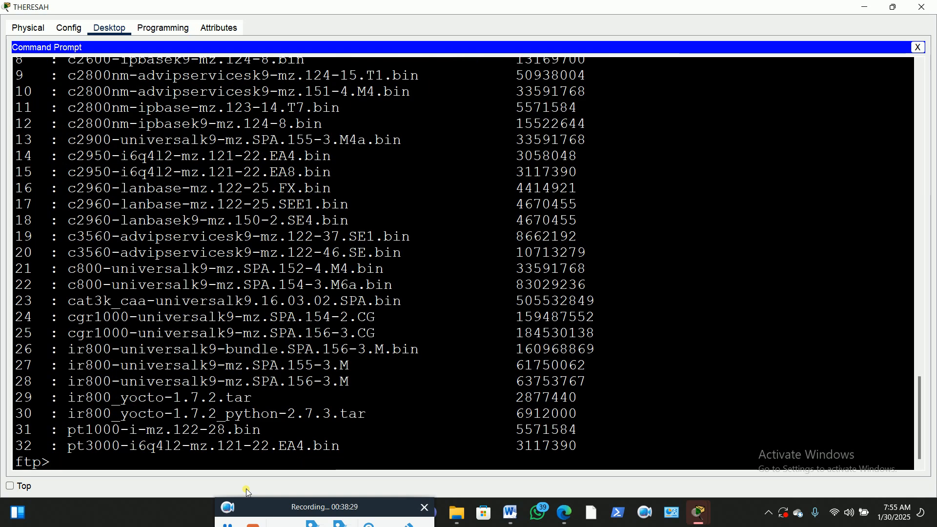
{"action": "scroll", "coordinate": [240, 400], "scroll_direction": "up", "scroll_amount": 5}
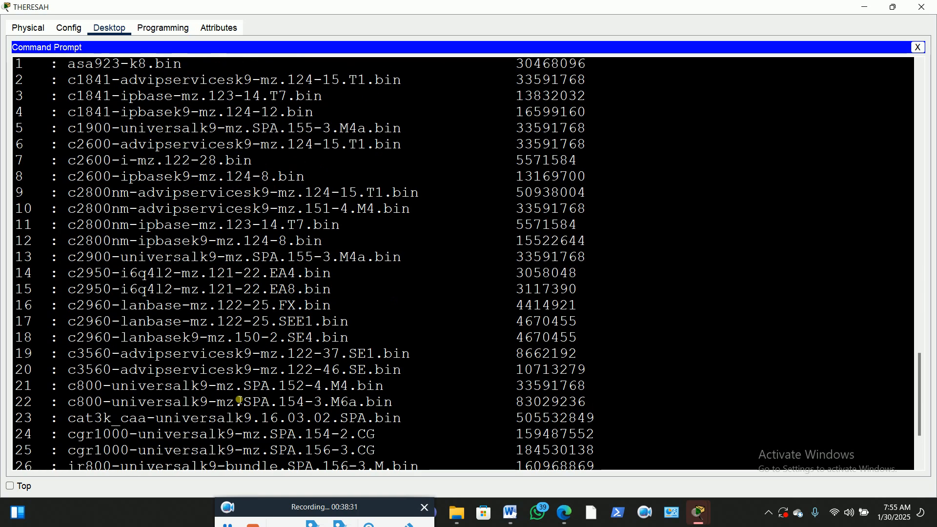
{"action": "scroll", "coordinate": [239, 400], "scroll_direction": "up", "scroll_amount": 2}
{"action": "scroll", "coordinate": [239, 400], "scroll_direction": "down", "scroll_amount": 5}
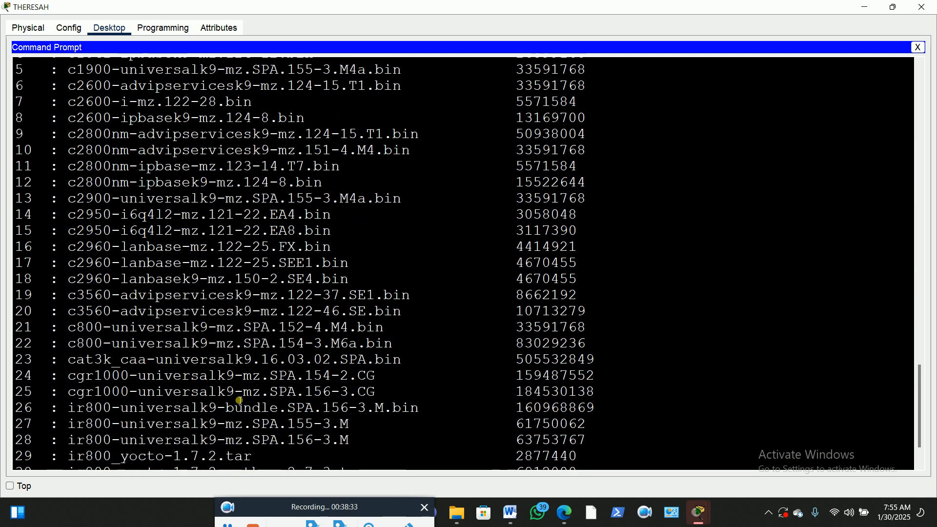
{"action": "scroll", "coordinate": [240, 400], "scroll_direction": "up", "scroll_amount": 5}
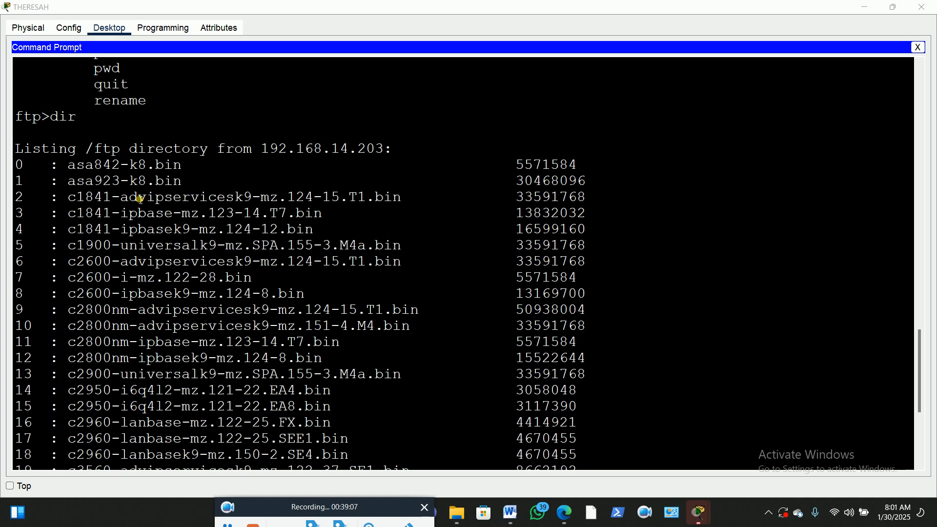
Restore THERESAH's window, move it aside, and pan the topology over to FTP-SERVER
{"action": "left_click", "coordinate": [895, 12]}
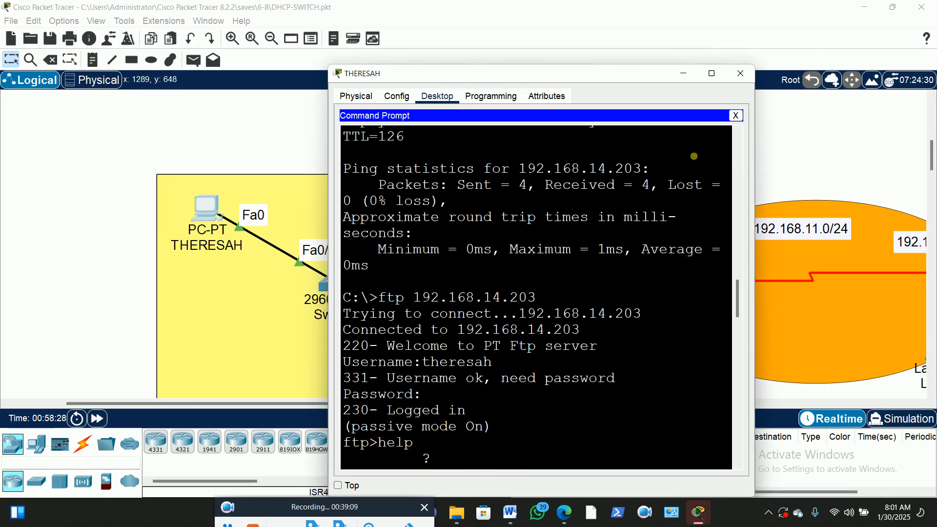
{"action": "left_click_drag", "start_coordinate": [591, 66], "coordinate": [273, 43]}
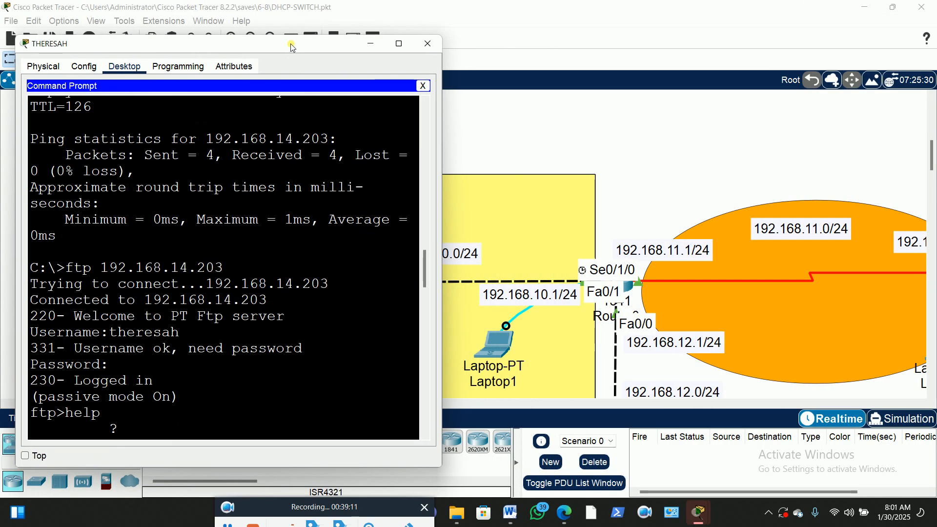
{"action": "scroll", "coordinate": [725, 222], "scroll_direction": "down", "scroll_amount": 5}
{"action": "scroll", "coordinate": [725, 223], "scroll_direction": "down", "scroll_amount": 1}
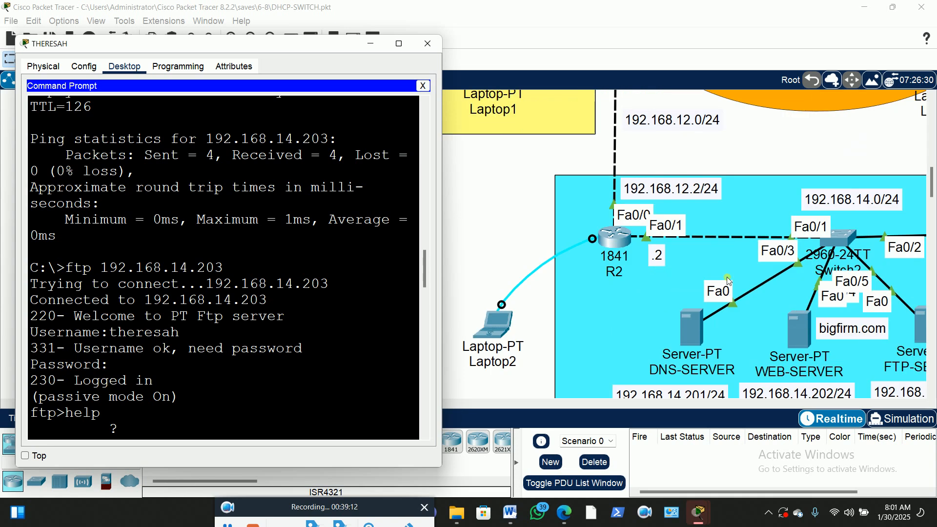
{"action": "left_click", "coordinate": [501, 383]}
{"action": "left_click_drag", "start_coordinate": [342, 409], "coordinate": [451, 409]}
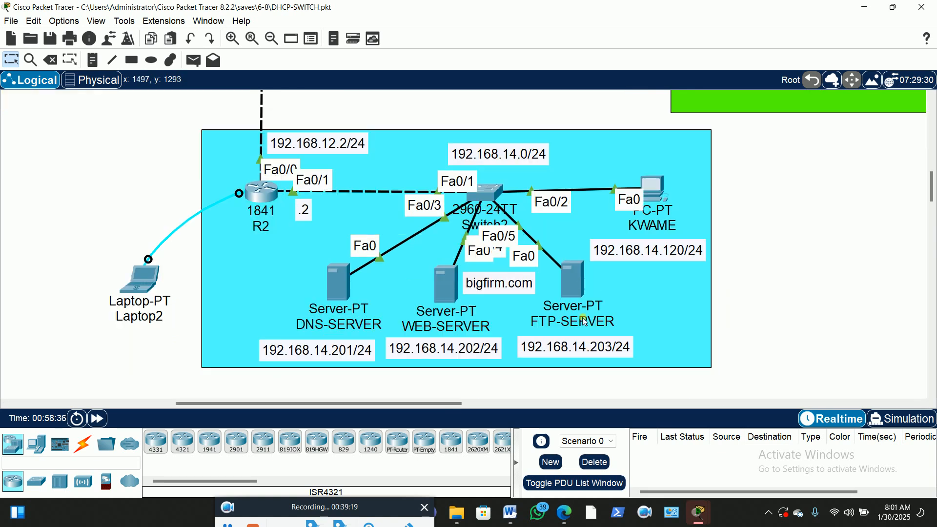
Open FTP-SERVER, view its Services settings, and close its window
{"action": "left_click", "coordinate": [573, 282]}
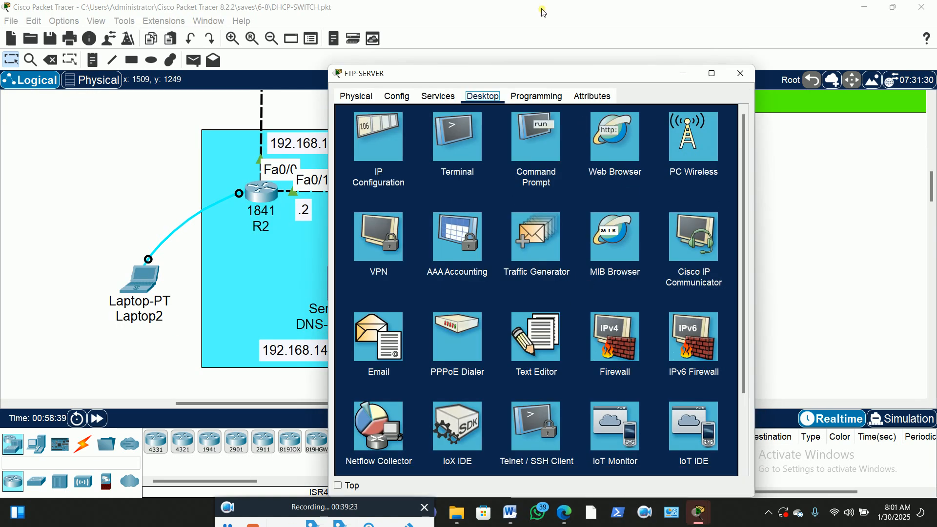
{"action": "left_click_drag", "start_coordinate": [540, 76], "coordinate": [489, 41]}
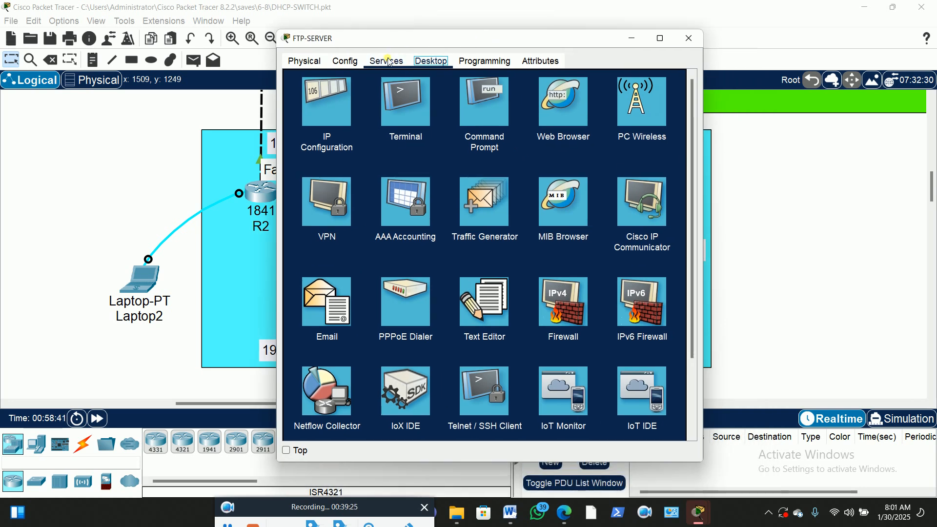
{"action": "left_click", "coordinate": [388, 61]}
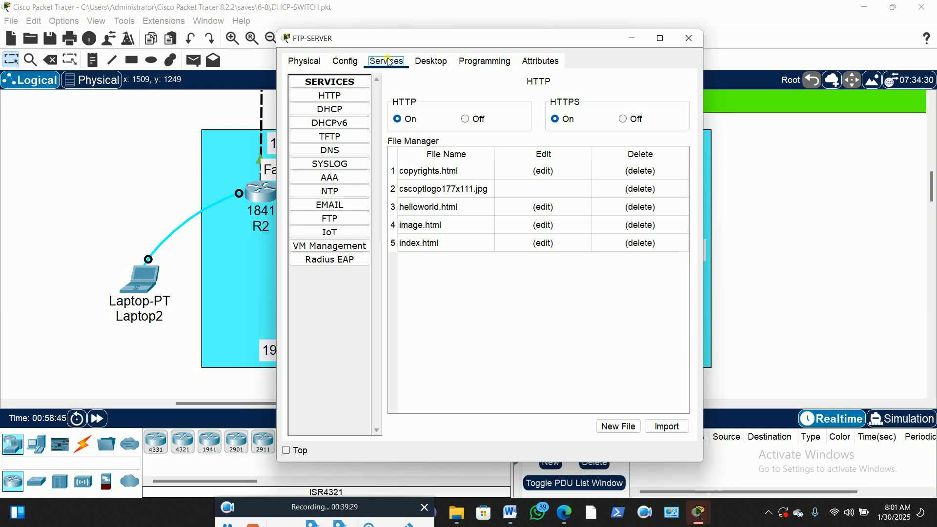
{"action": "left_click", "coordinate": [689, 40]}
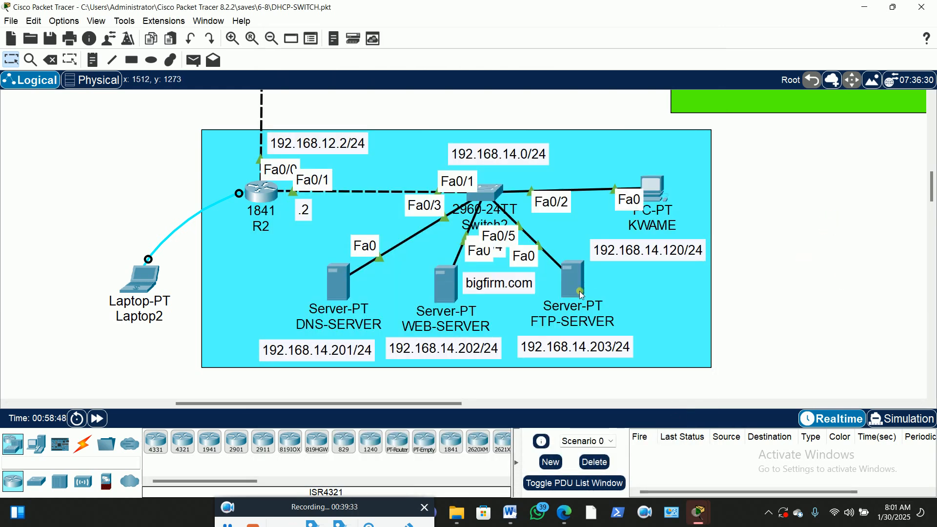
{"action": "mouse_move", "coordinate": [576, 288]}
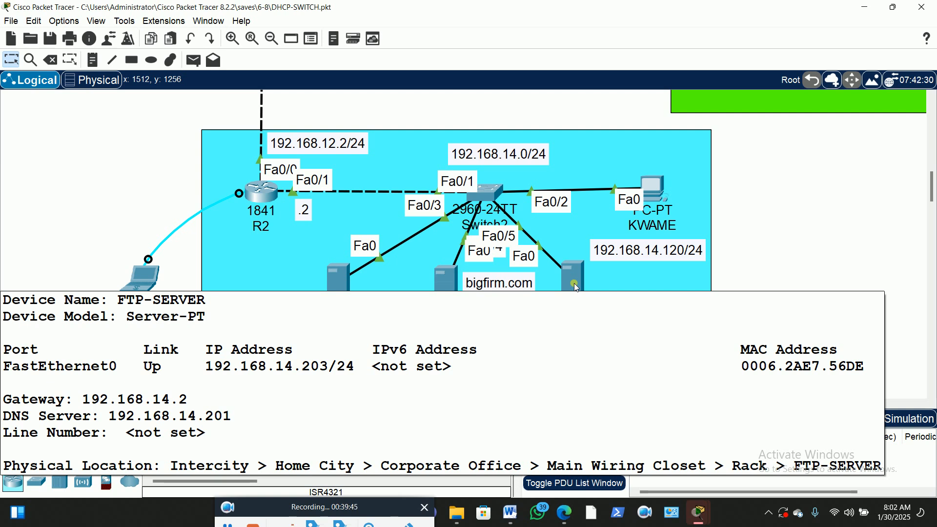
Open FTP-SERVER's FTP service settings showing its user accounts
{"action": "left_click", "coordinate": [575, 285]}
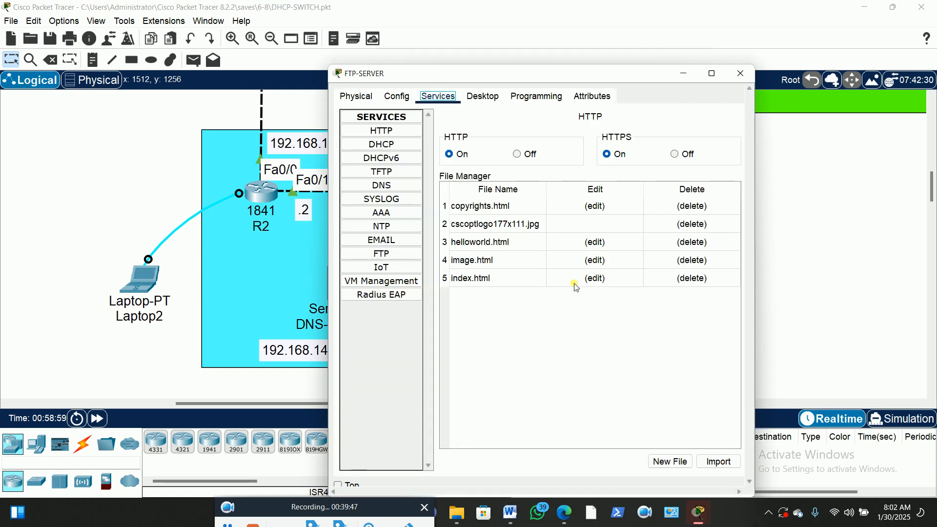
{"action": "left_click_drag", "start_coordinate": [547, 80], "coordinate": [480, 36]}
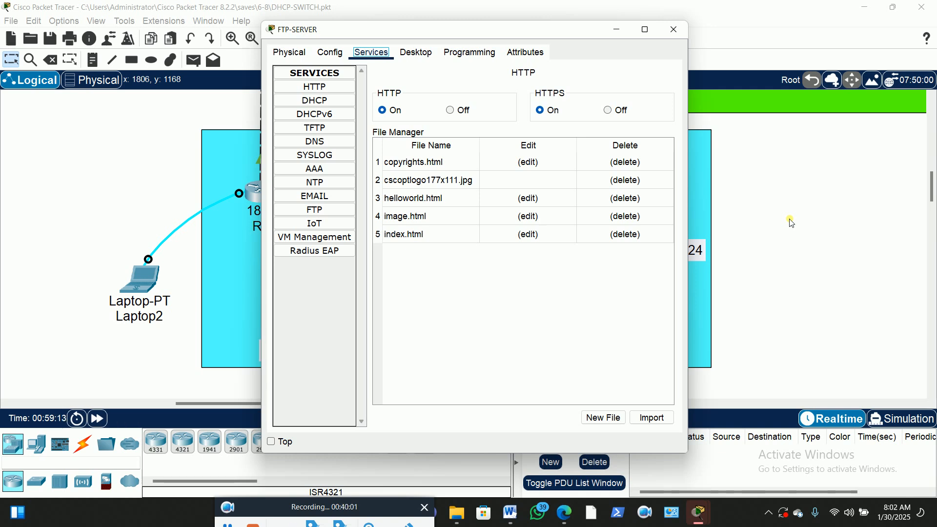
{"action": "left_click", "coordinate": [318, 211]}
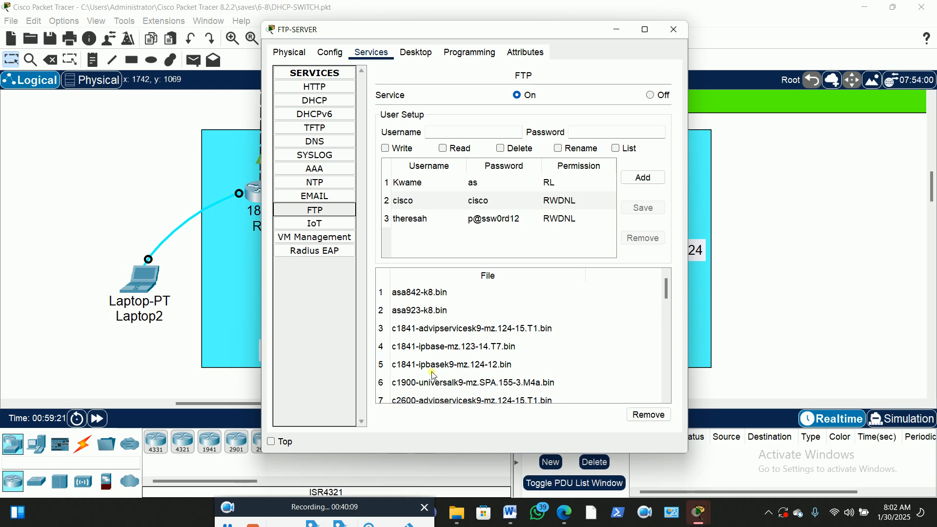
Browse the stored files from pt3000-i6q4l2-mz.121-22.EA4.bin to asa842-k8.bin, then show Desktop applications
{"action": "scroll", "coordinate": [512, 326], "scroll_direction": "down", "scroll_amount": 4}
{"action": "scroll", "coordinate": [514, 327], "scroll_direction": "down", "scroll_amount": 5}
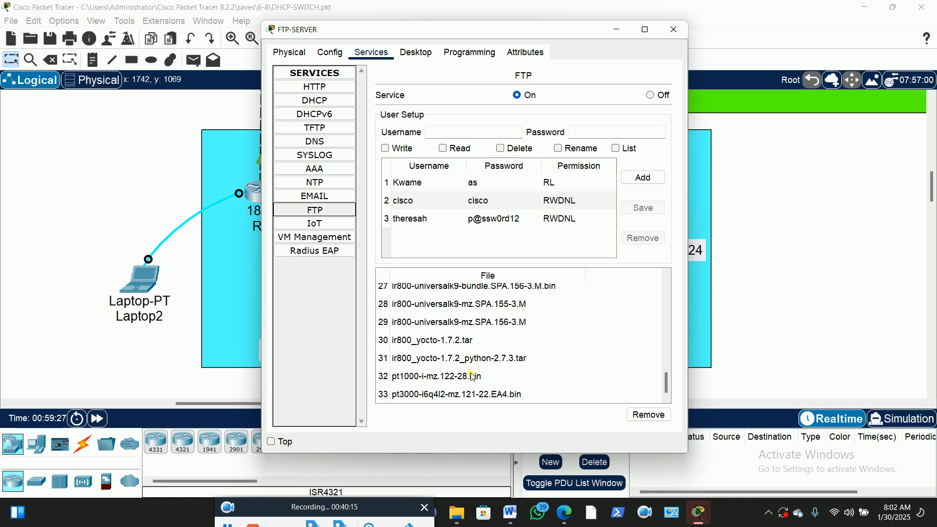
{"action": "left_click", "coordinate": [523, 395]}
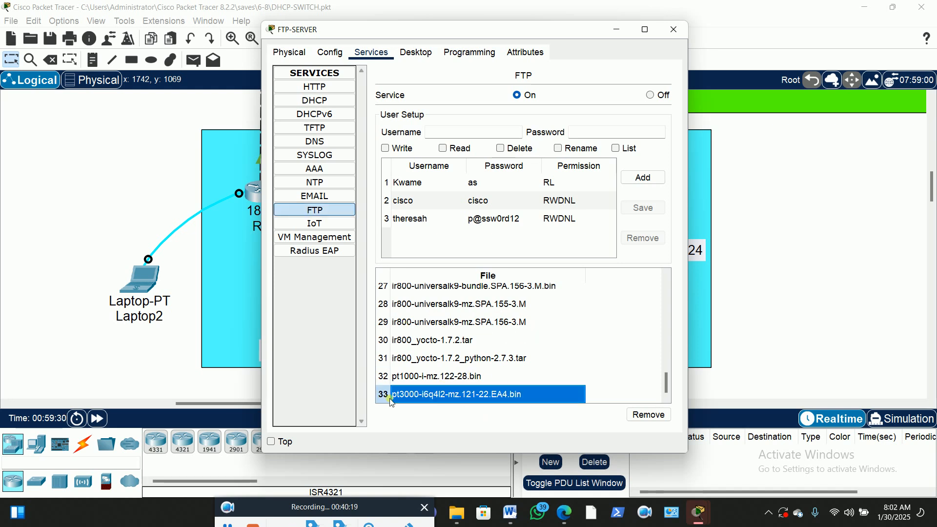
{"action": "scroll", "coordinate": [519, 351], "scroll_direction": "up", "scroll_amount": 9}
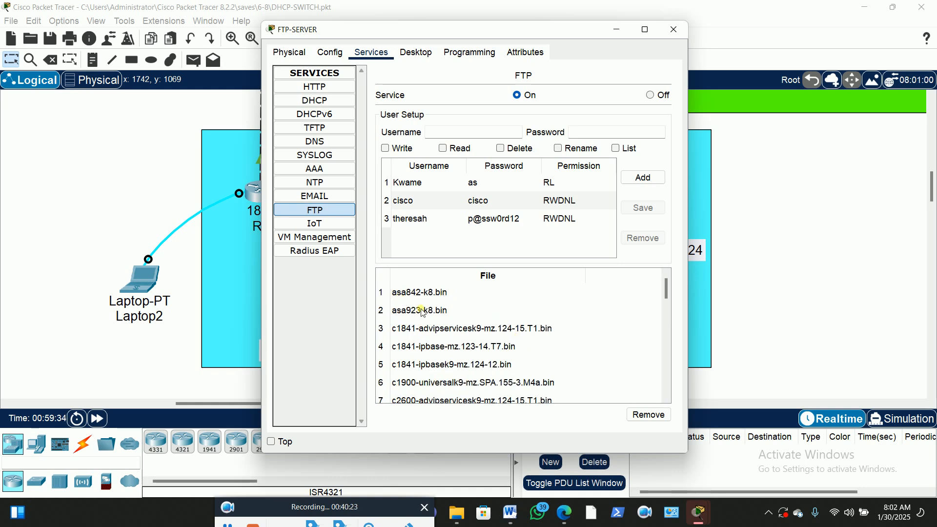
{"action": "left_click", "coordinate": [444, 293]}
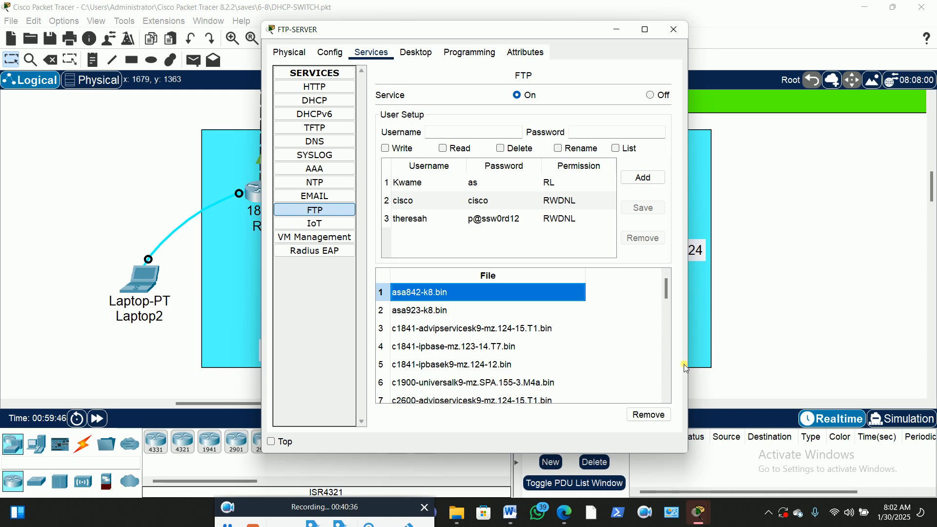
{"action": "left_click", "coordinate": [417, 52]}
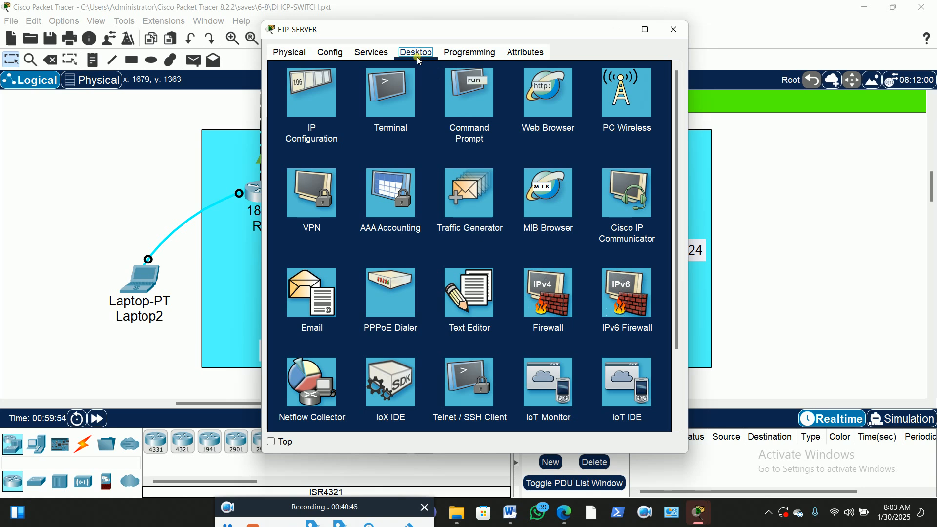
Write 'copy me' in FTP-SERVER's Text Editor, save it as bf, and close the editor
{"action": "left_click", "coordinate": [468, 297]}
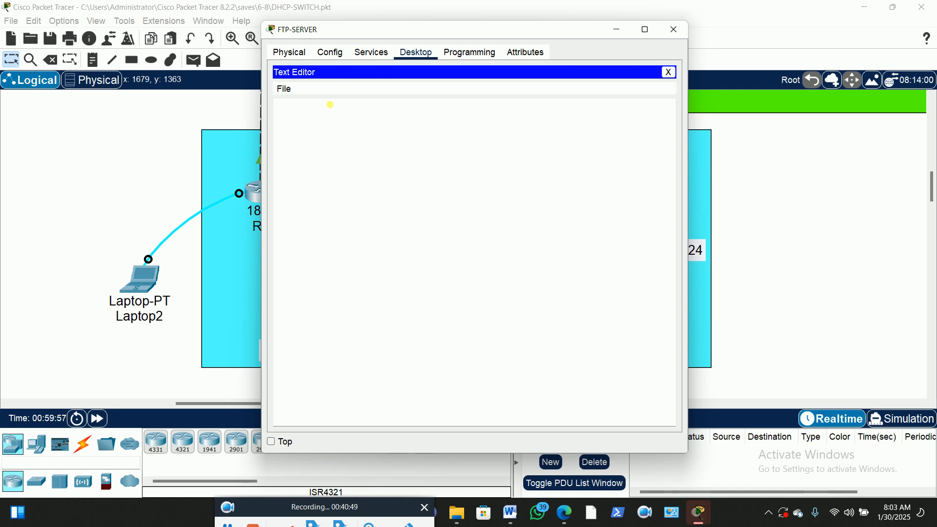
{"action": "left_click", "coordinate": [305, 122]}
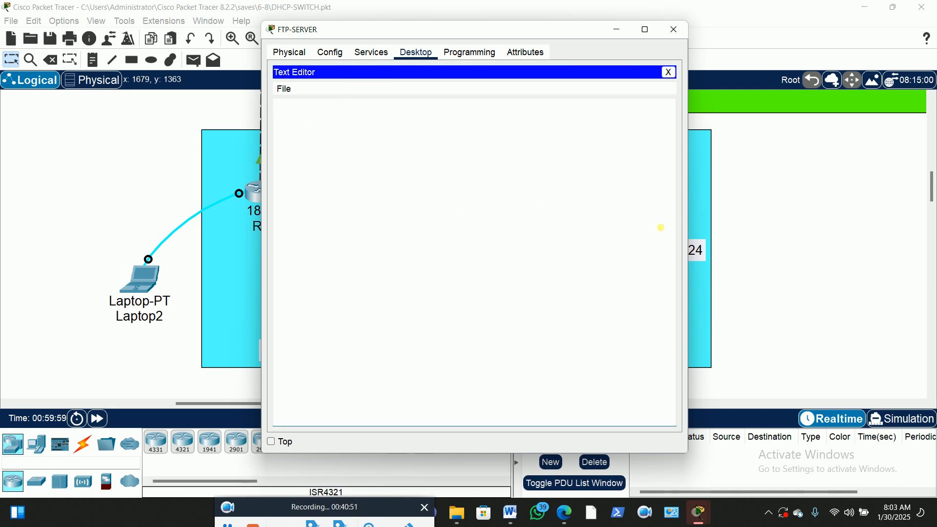
{"action": "type", "text": "copy me"}
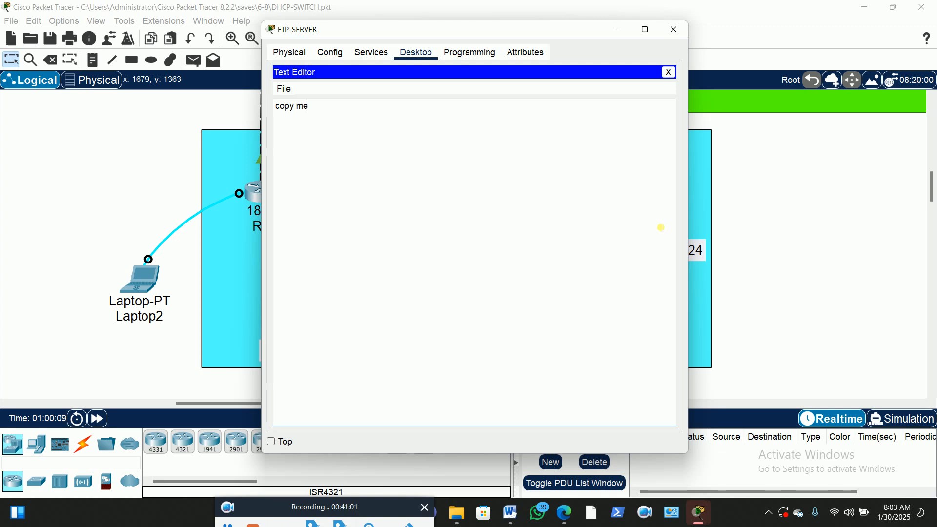
{"action": "left_click", "coordinate": [283, 89]}
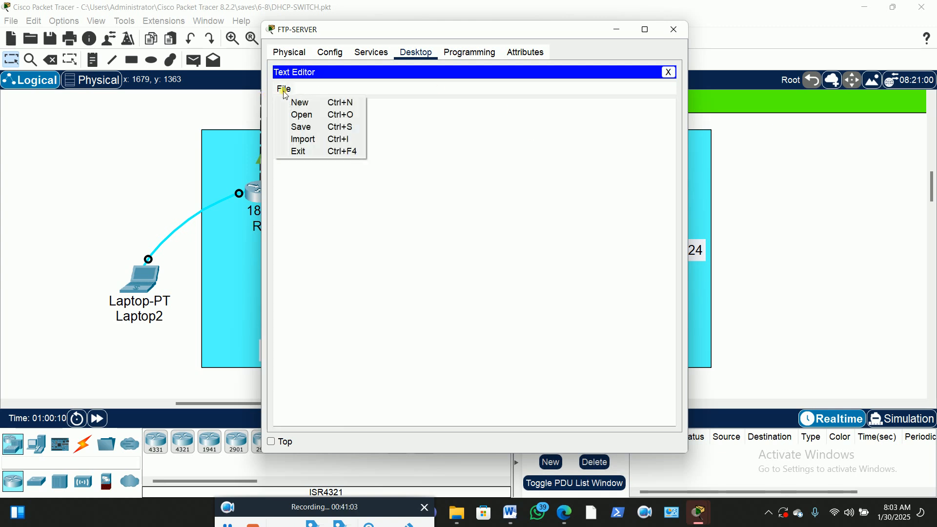
{"action": "left_click", "coordinate": [304, 127]}
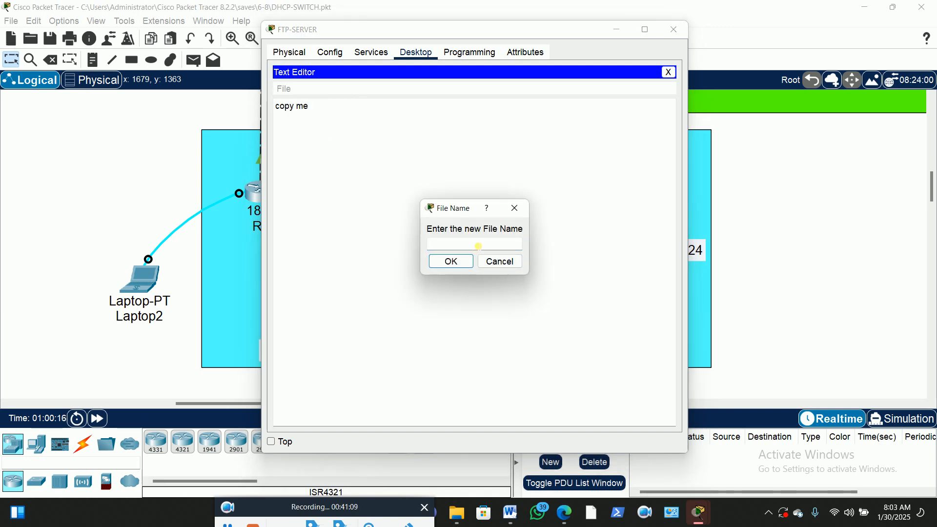
{"action": "type", "text": "b"}
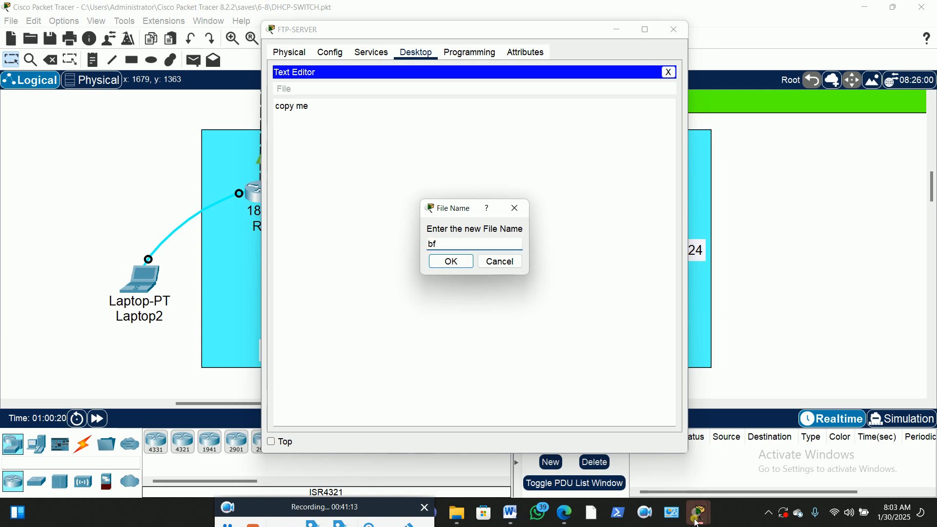
{"action": "type", "text": "f"}
{"action": "left_click", "coordinate": [449, 262]}
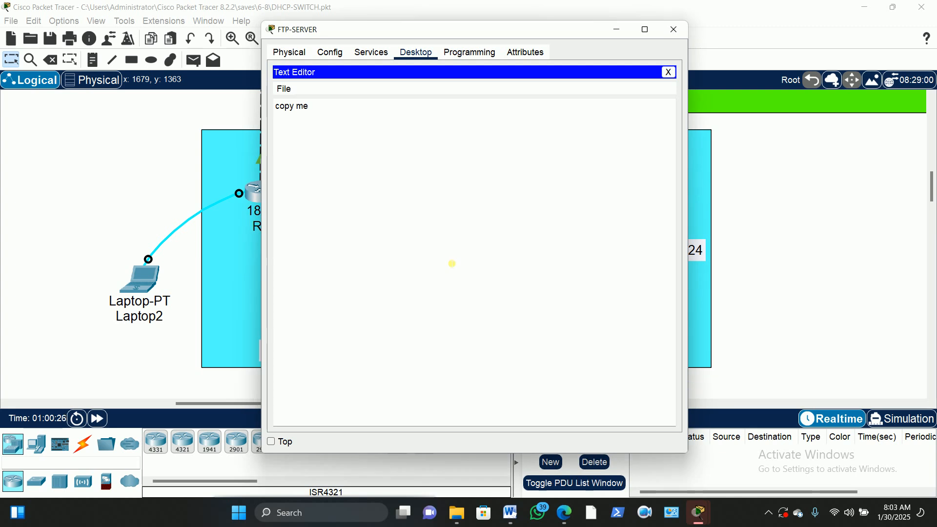
{"action": "left_click", "coordinate": [669, 72]}
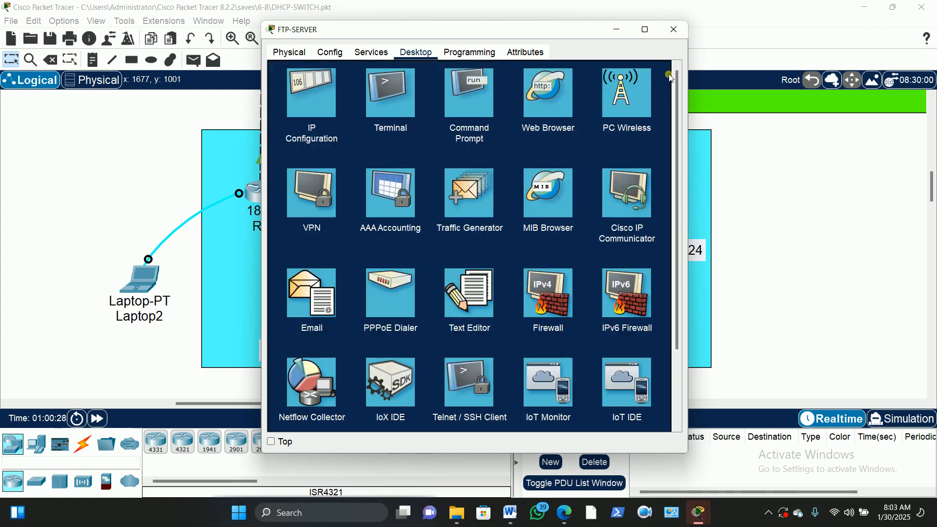
Open FTP-SERVER's FTP service and scroll through its users and stored files
{"action": "left_click", "coordinate": [373, 52]}
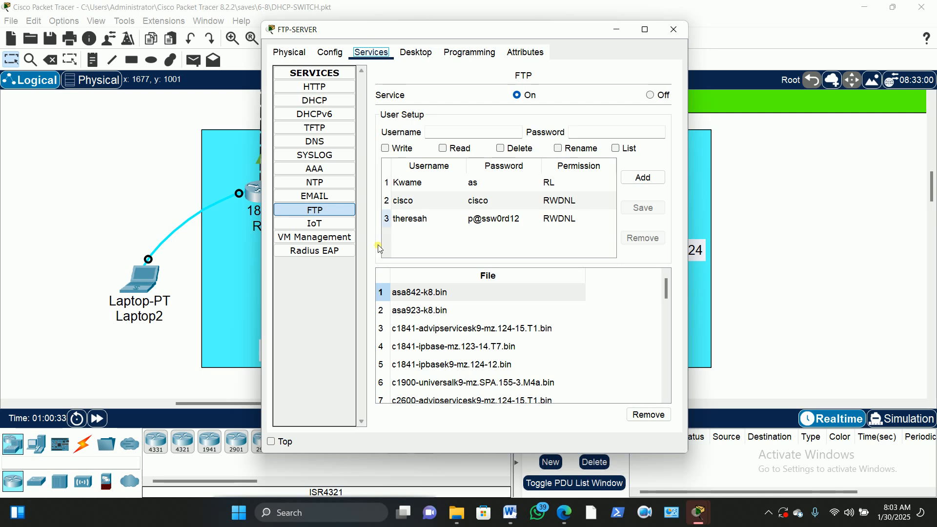
{"action": "left_click", "coordinate": [310, 210]}
{"action": "scroll", "coordinate": [513, 321], "scroll_direction": "down", "scroll_amount": 7}
{"action": "scroll", "coordinate": [514, 321], "scroll_direction": "down", "scroll_amount": 2}
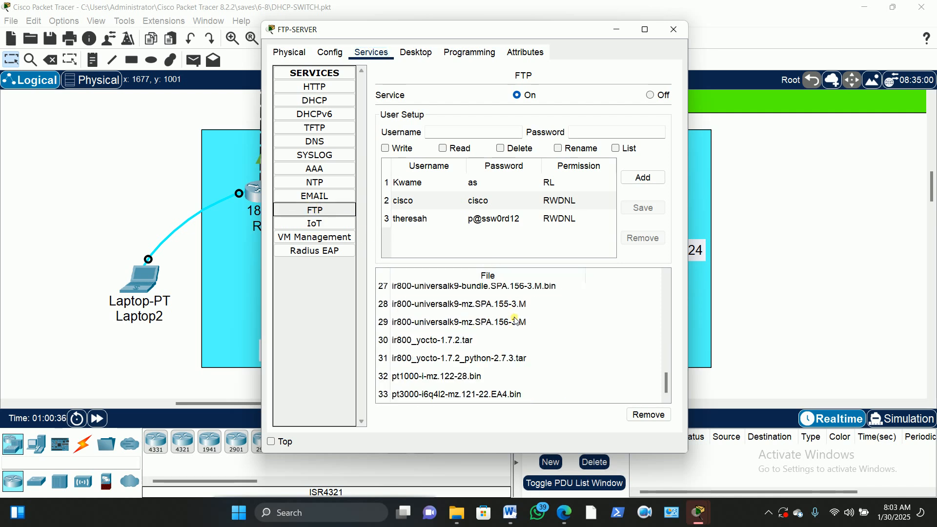
{"action": "scroll", "coordinate": [515, 321], "scroll_direction": "up", "scroll_amount": 9}
{"action": "scroll", "coordinate": [516, 321], "scroll_direction": "down", "scroll_amount": 2}
{"action": "scroll", "coordinate": [516, 321], "scroll_direction": "up", "scroll_amount": 2}
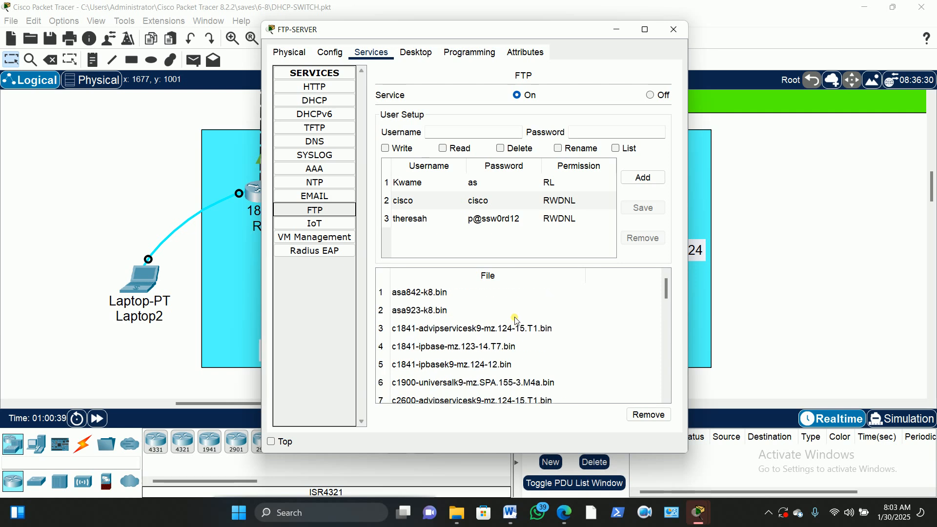
Check the HTTP service, re-review the FTP file list, and return to the topology
{"action": "left_click", "coordinate": [320, 87]}
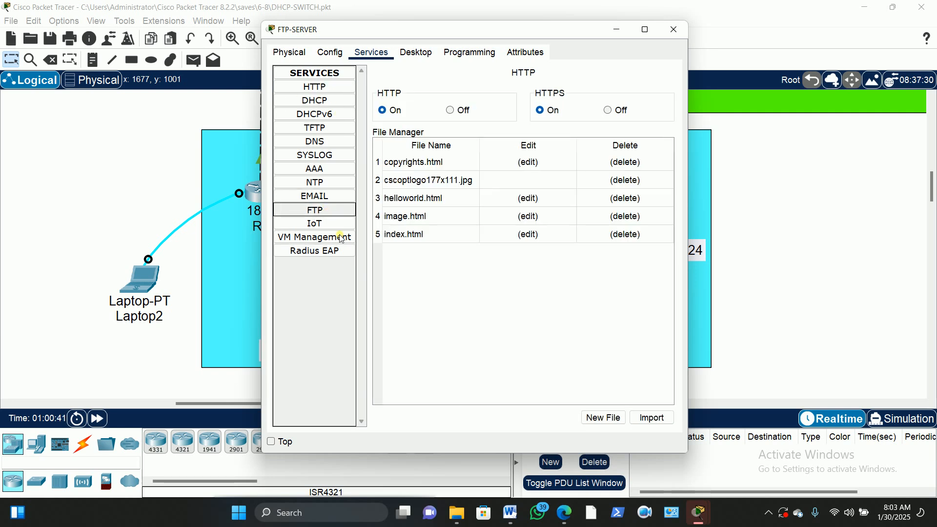
{"action": "left_click", "coordinate": [314, 209]}
{"action": "scroll", "coordinate": [515, 330], "scroll_direction": "down", "scroll_amount": 2}
{"action": "scroll", "coordinate": [515, 330], "scroll_direction": "up", "scroll_amount": 2}
{"action": "scroll", "coordinate": [514, 330], "scroll_direction": "down", "scroll_amount": 2}
{"action": "scroll", "coordinate": [514, 328], "scroll_direction": "down", "scroll_amount": 6}
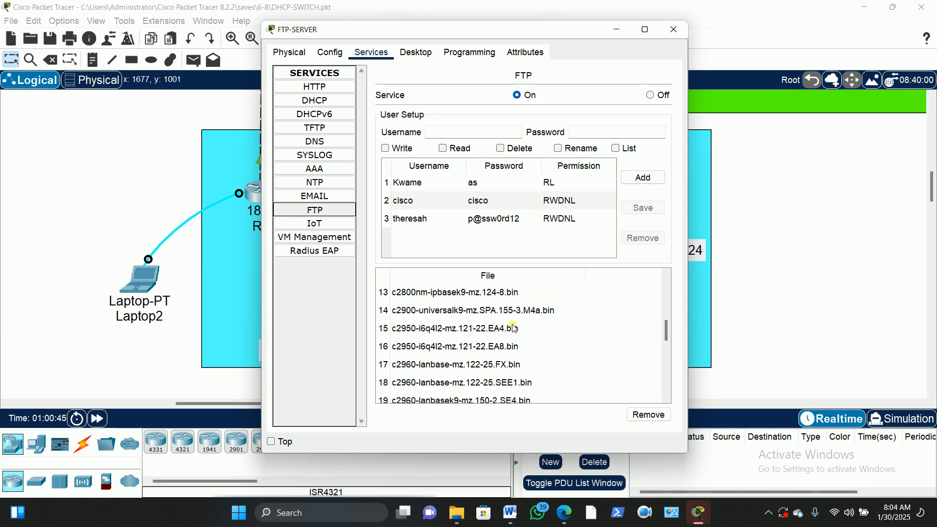
{"action": "scroll", "coordinate": [515, 328], "scroll_direction": "down", "scroll_amount": 1}
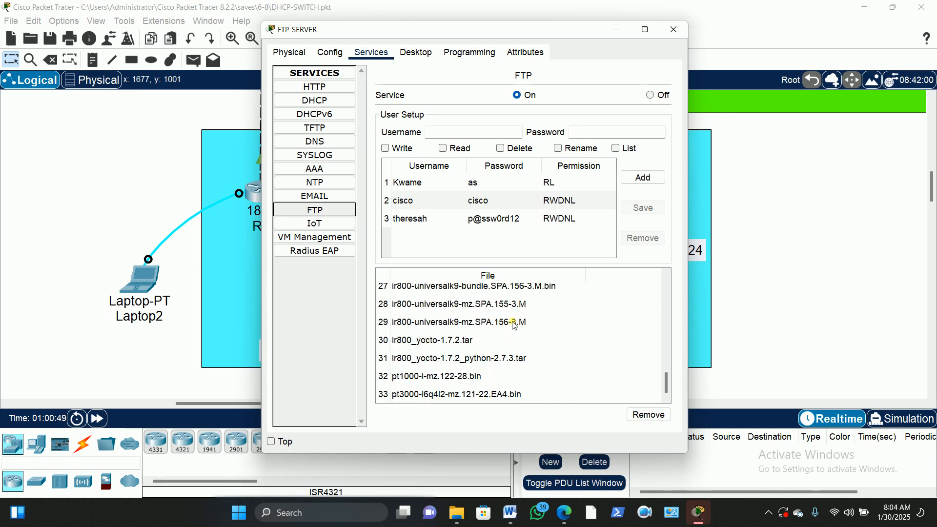
{"action": "scroll", "coordinate": [514, 326], "scroll_direction": "up", "scroll_amount": 2}
{"action": "scroll", "coordinate": [514, 323], "scroll_direction": "up", "scroll_amount": 4}
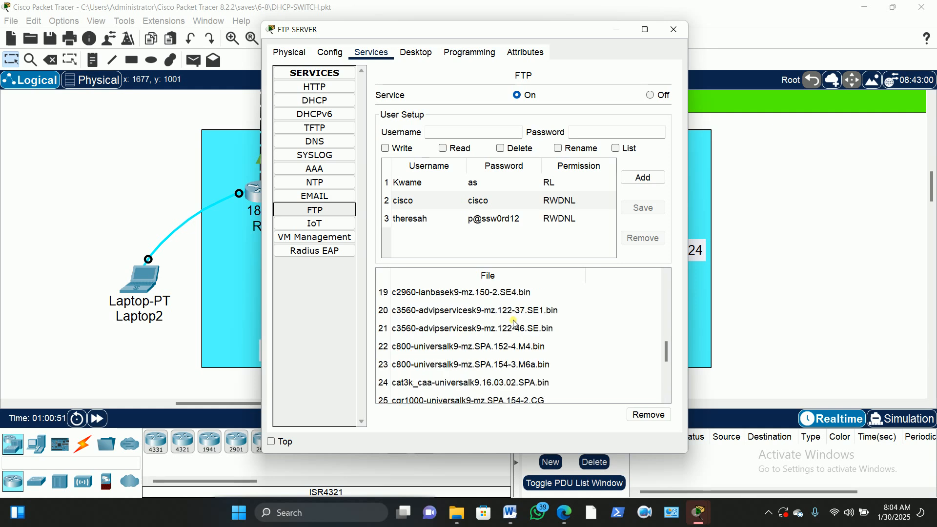
{"action": "scroll", "coordinate": [515, 323], "scroll_direction": "up", "scroll_amount": 3}
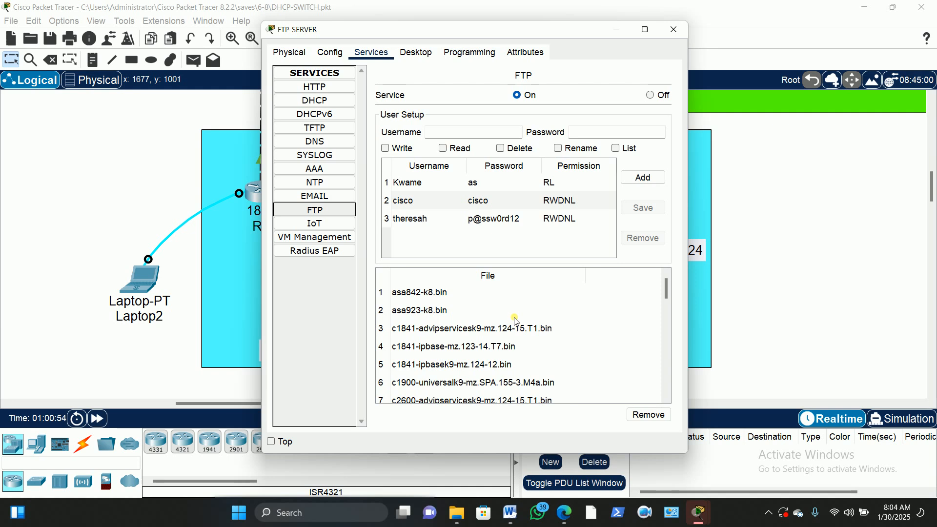
{"action": "left_click", "coordinate": [776, 127]}
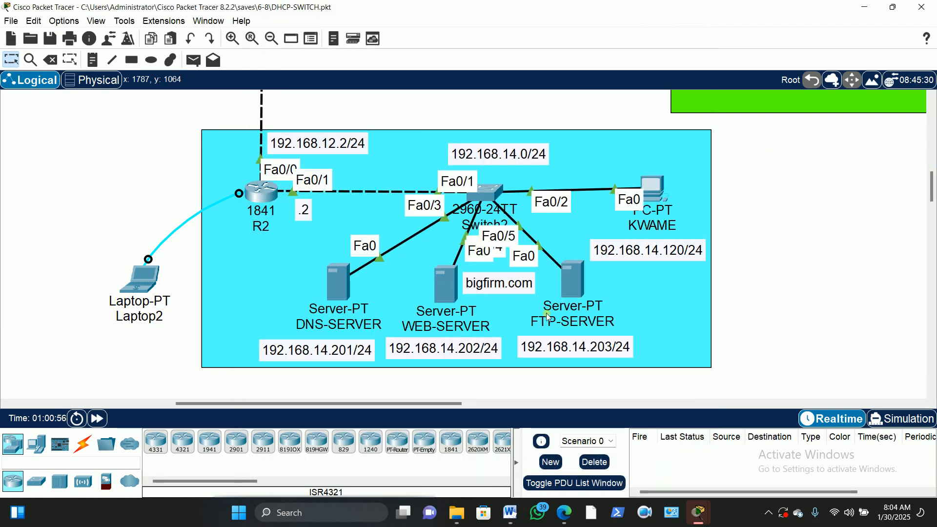
Pan the workspace to the yellow area, open PC THERESAH, and move its window right
{"action": "scroll", "coordinate": [484, 198], "scroll_direction": "up", "scroll_amount": 3}
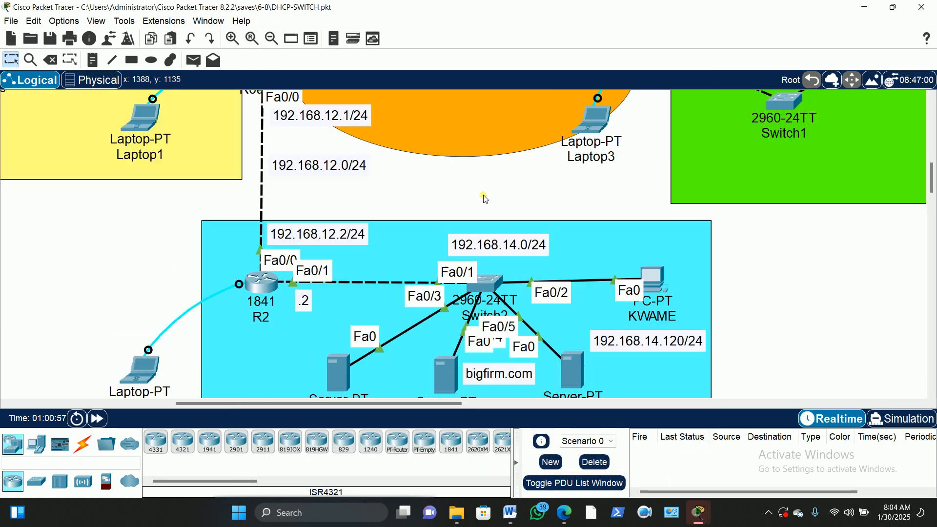
{"action": "scroll", "coordinate": [485, 198], "scroll_direction": "up", "scroll_amount": 3}
{"action": "scroll", "coordinate": [347, 327], "scroll_direction": "up", "scroll_amount": 3}
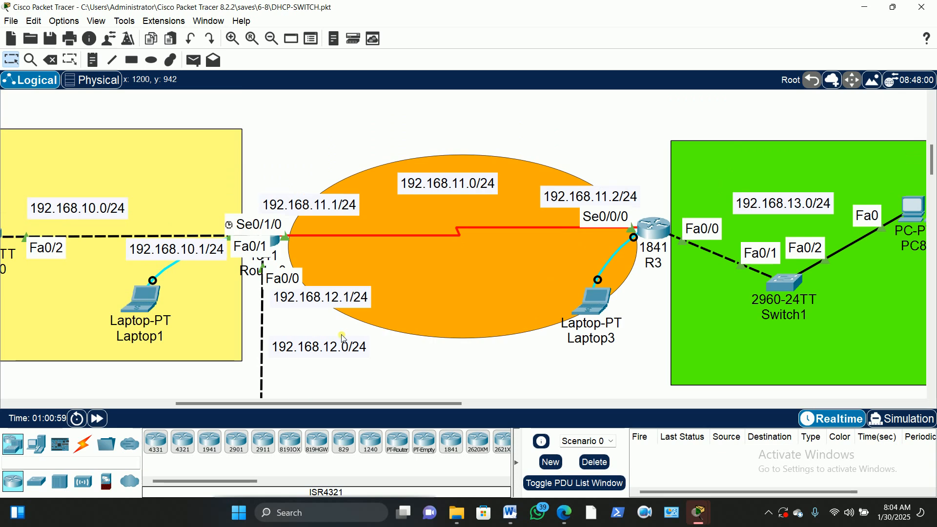
{"action": "left_click_drag", "start_coordinate": [315, 404], "coordinate": [196, 416]}
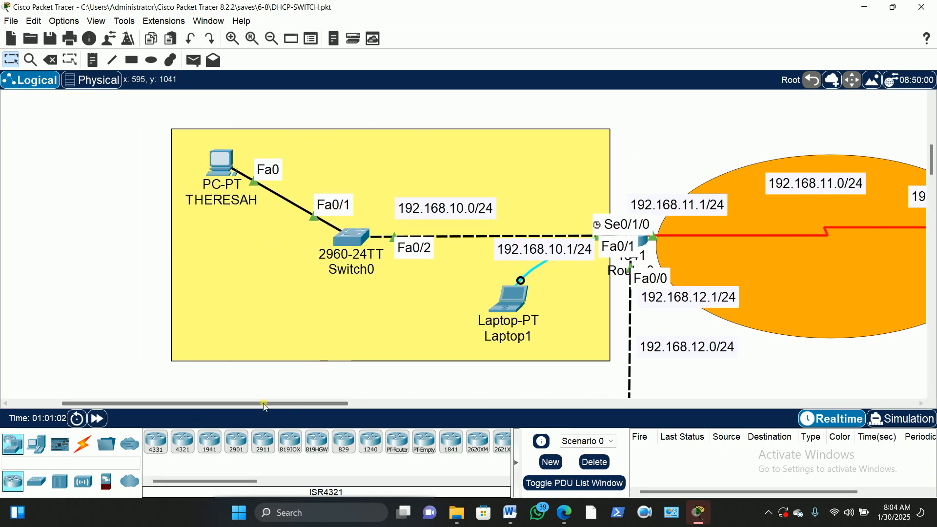
{"action": "left_click_drag", "start_coordinate": [263, 405], "coordinate": [308, 405]}
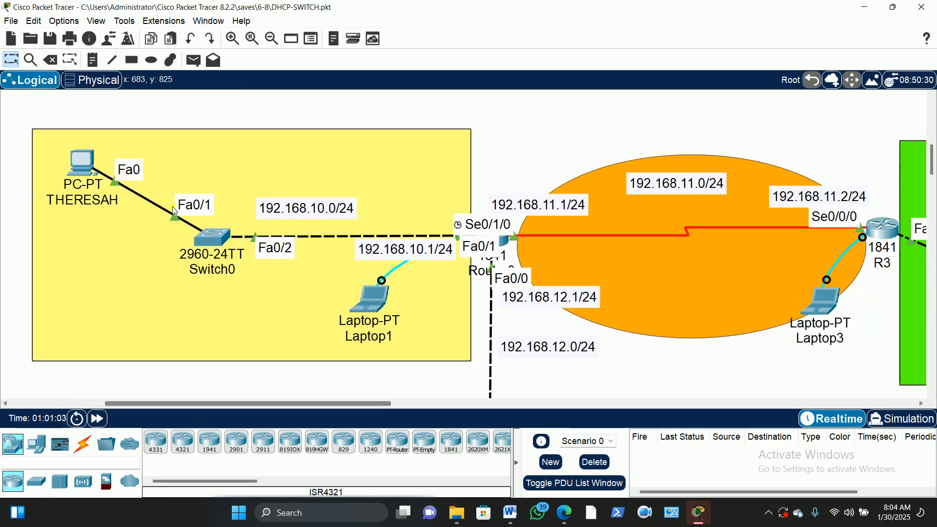
{"action": "left_click", "coordinate": [83, 163]}
{"action": "left_click_drag", "start_coordinate": [262, 46], "coordinate": [468, 29]}
Maximize THERESAH's prompt and run dir, listing /ftp from asa842-k8.bin (5571584 bytes) onward
{"action": "left_click", "coordinate": [609, 24]}
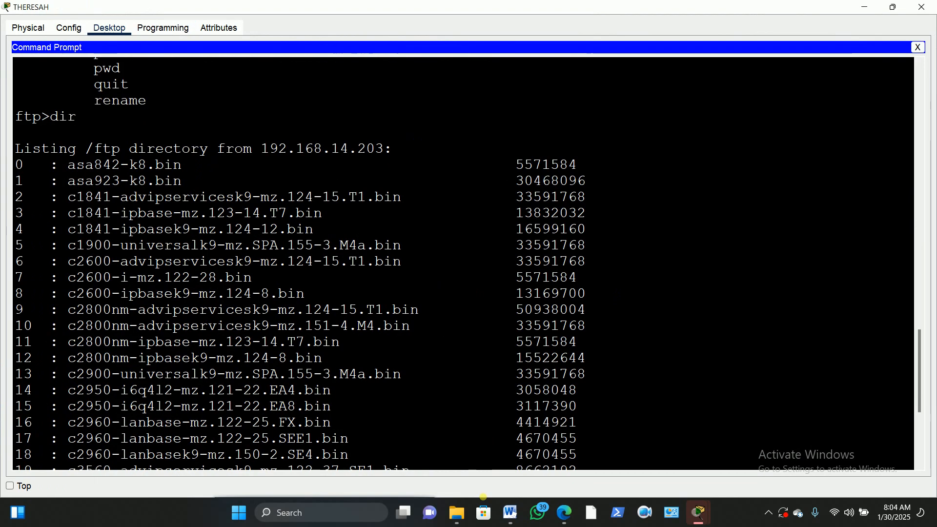
{"action": "scroll", "coordinate": [316, 287], "scroll_direction": "down", "scroll_amount": 3}
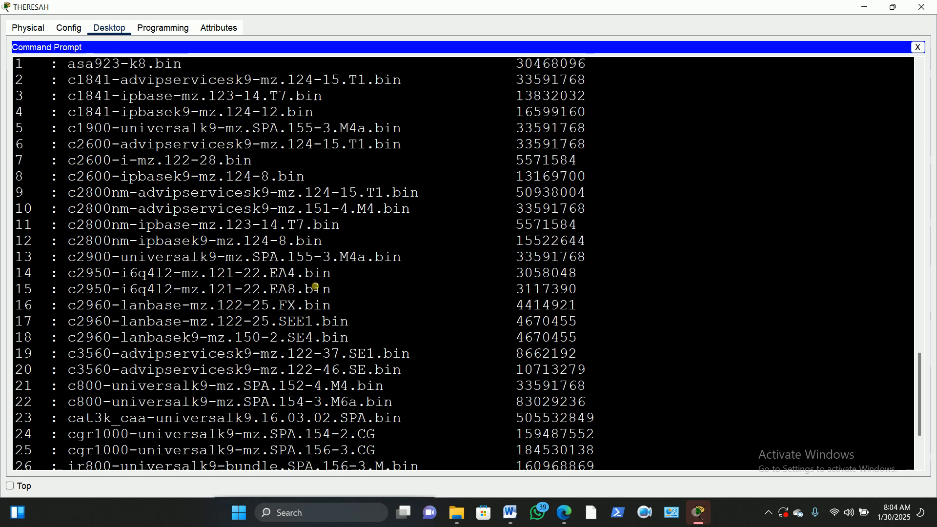
{"action": "scroll", "coordinate": [316, 287], "scroll_direction": "down", "scroll_amount": 3}
{"action": "type", "text": "dir"}
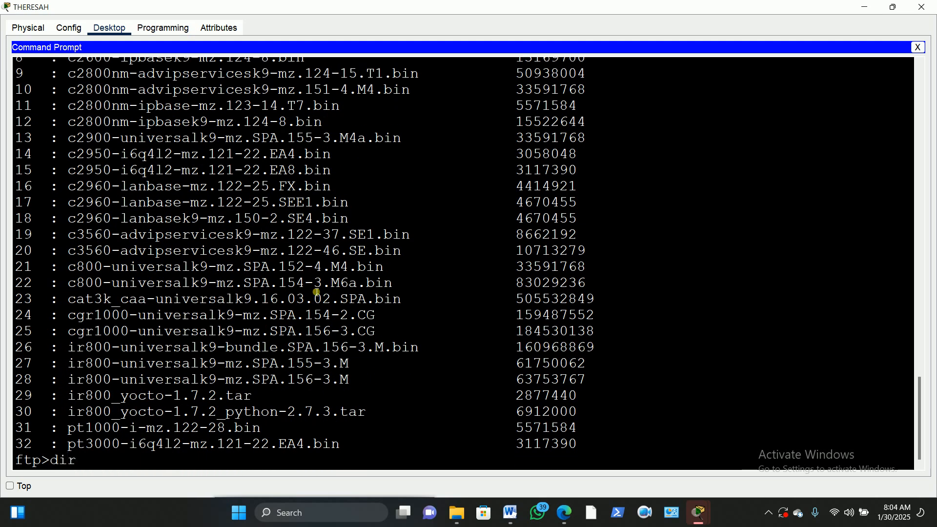
{"action": "key", "text": "Return"}
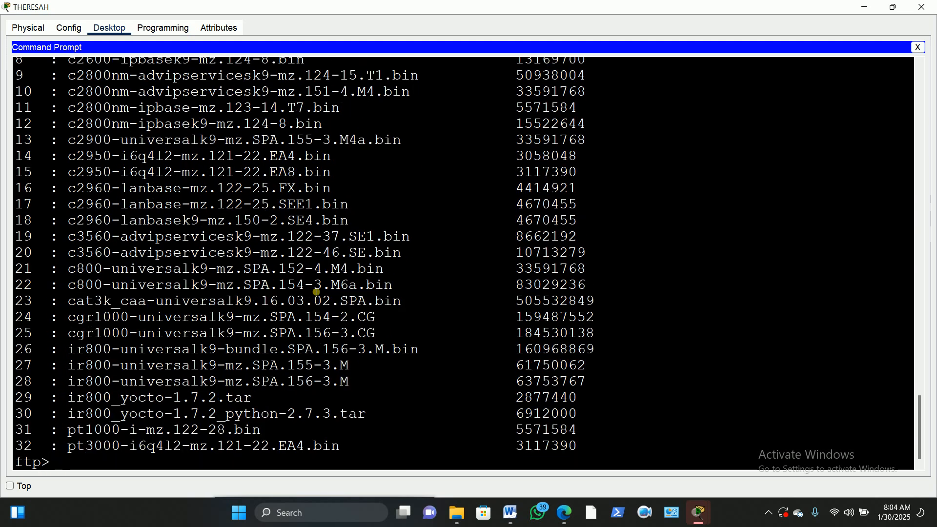
{"action": "scroll", "coordinate": [303, 338], "scroll_direction": "up", "scroll_amount": 4}
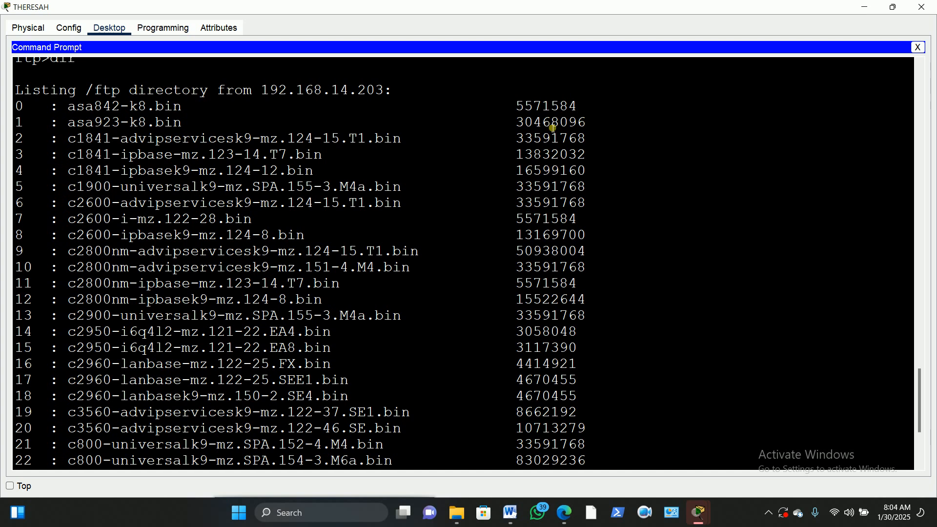
{"action": "left_click_drag", "start_coordinate": [189, 112], "coordinate": [74, 113]}
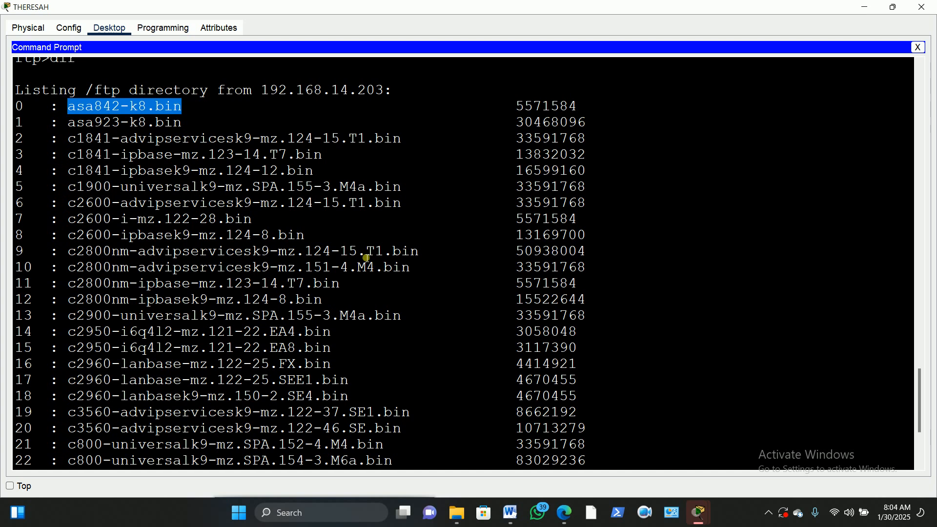
{"action": "scroll", "coordinate": [366, 257], "scroll_direction": "down", "scroll_amount": 4}
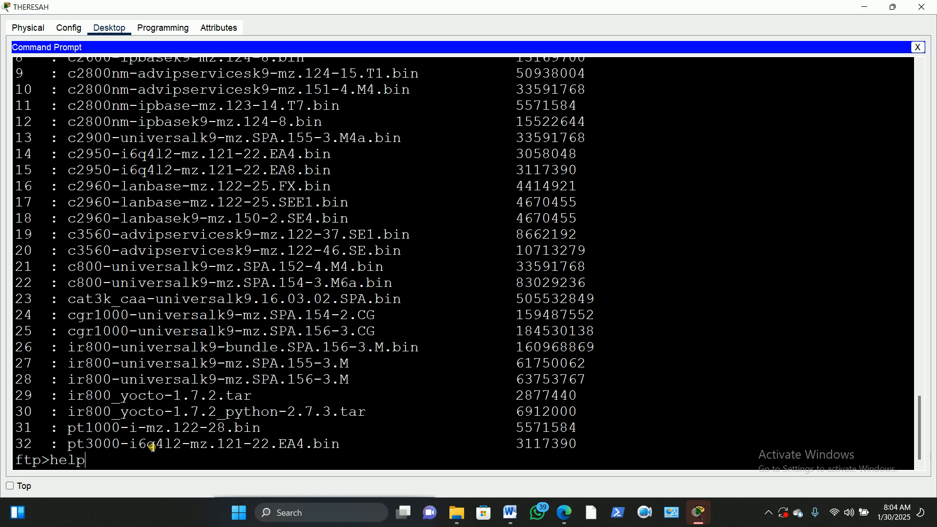
Run help to list FTP commands, highlight get and put, and type get at the ftp> prompt
{"action": "key", "text": "Return"}
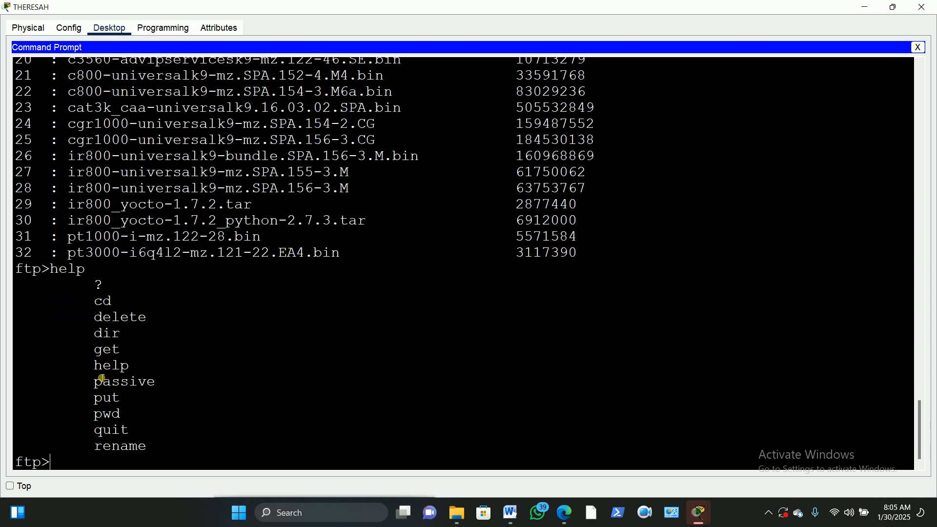
{"action": "left_click", "coordinate": [100, 355]}
{"action": "left_click_drag", "start_coordinate": [100, 355], "coordinate": [122, 356]}
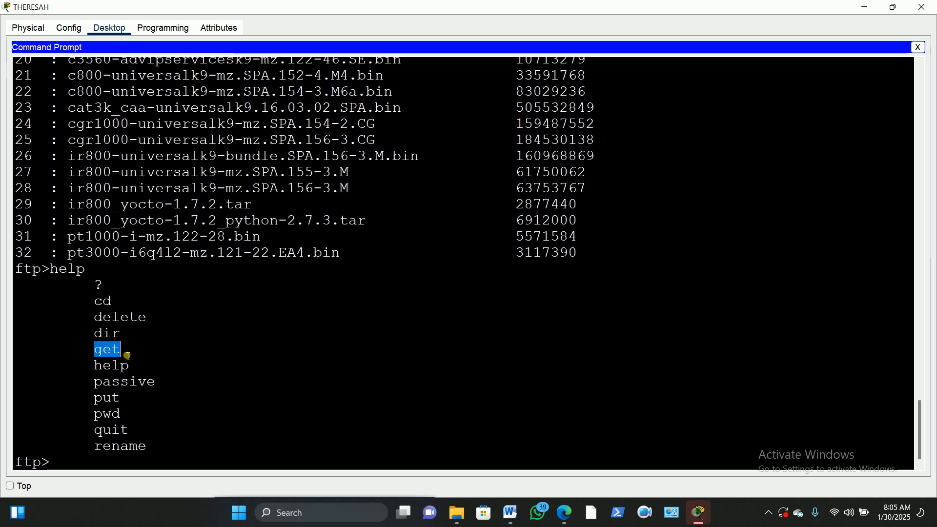
{"action": "left_click_drag", "start_coordinate": [128, 400], "coordinate": [103, 405]}
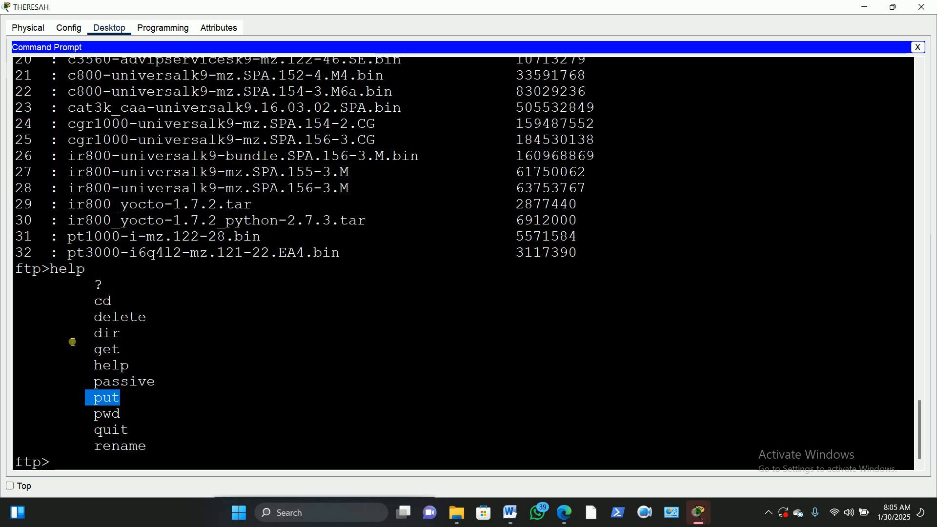
{"action": "left_click_drag", "start_coordinate": [123, 352], "coordinate": [95, 359]}
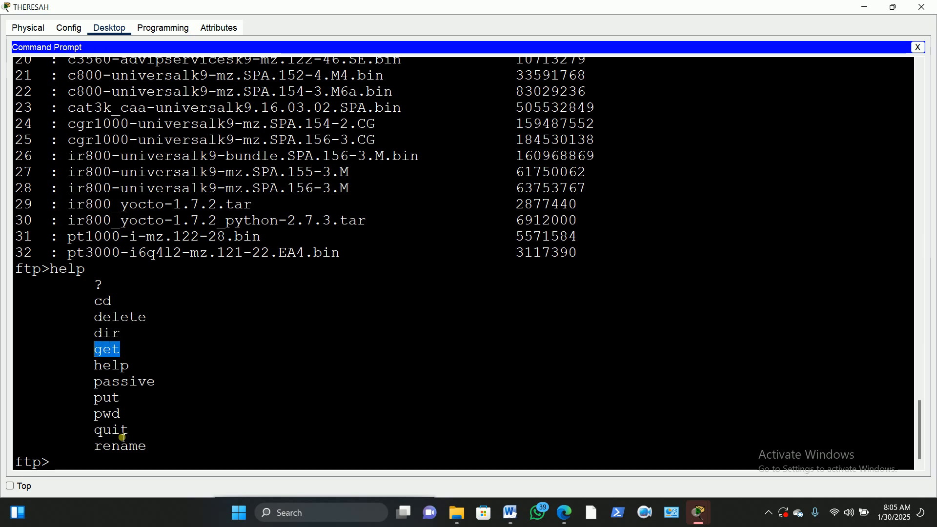
{"action": "left_click", "coordinate": [30, 472]}
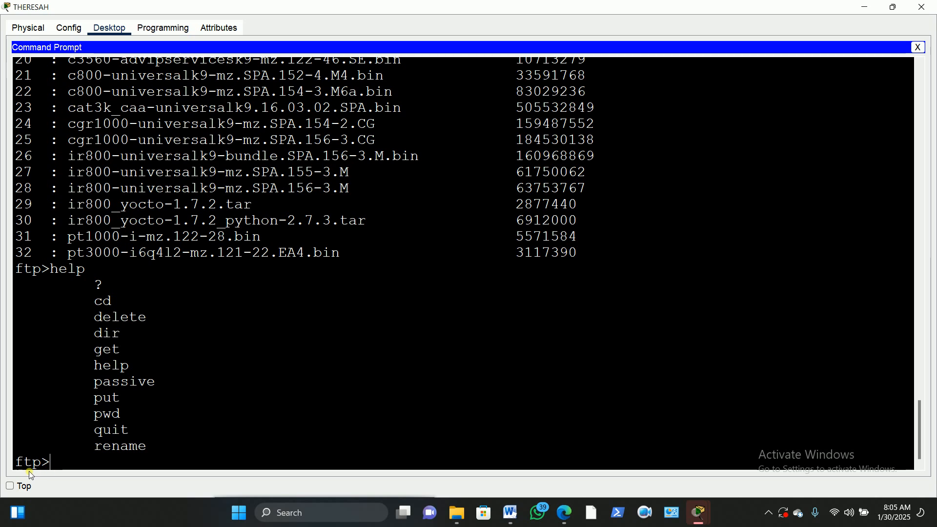
{"action": "type", "text": "get"}
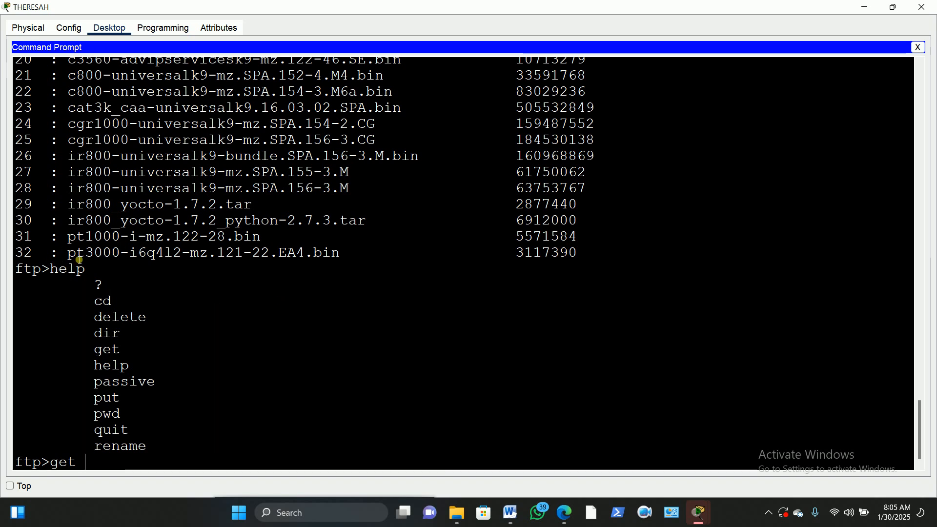
Copy pt3000-i6q4l2-mz.121-22.EA4.bin from the listing, paste it after get, and run the download
{"action": "left_click_drag", "start_coordinate": [74, 258], "coordinate": [344, 256]}
{"action": "key", "text": "super+c"}
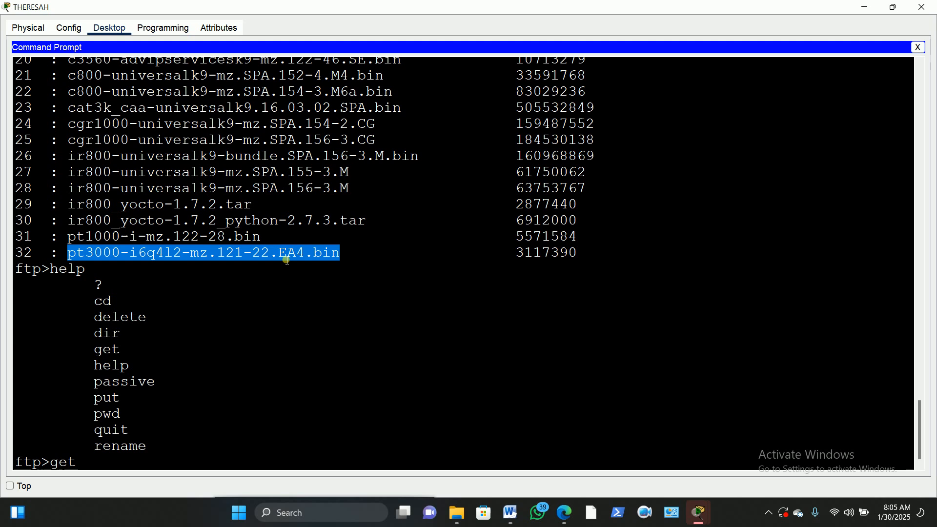
{"action": "right_click", "coordinate": [212, 258]}
{"action": "left_click", "coordinate": [229, 260]}
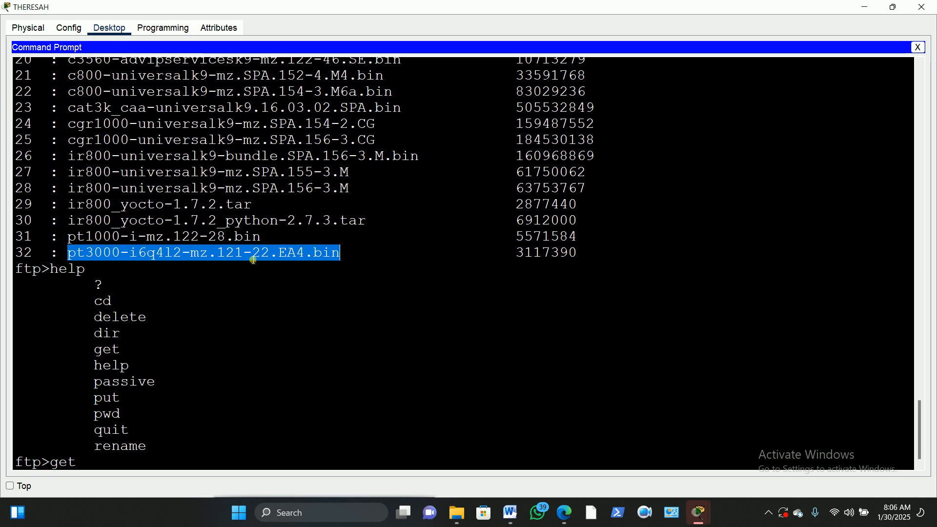
{"action": "scroll", "coordinate": [244, 258], "scroll_direction": "down", "scroll_amount": 1}
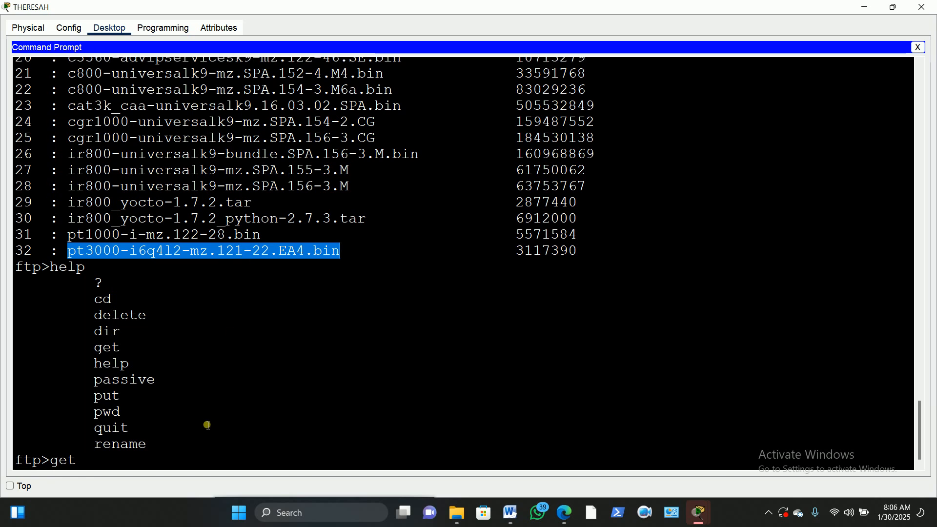
{"action": "left_click", "coordinate": [98, 467]}
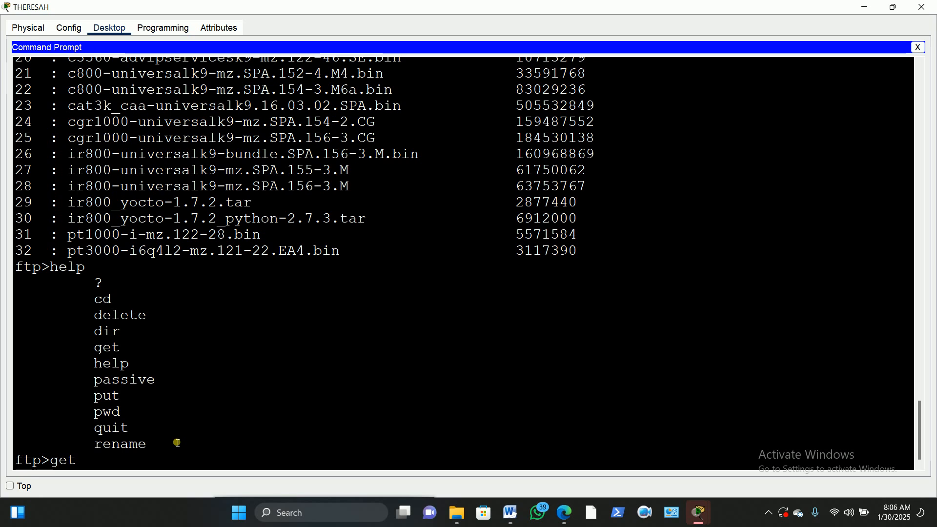
{"action": "right_click", "coordinate": [96, 461]}
{"action": "left_click", "coordinate": [128, 481]}
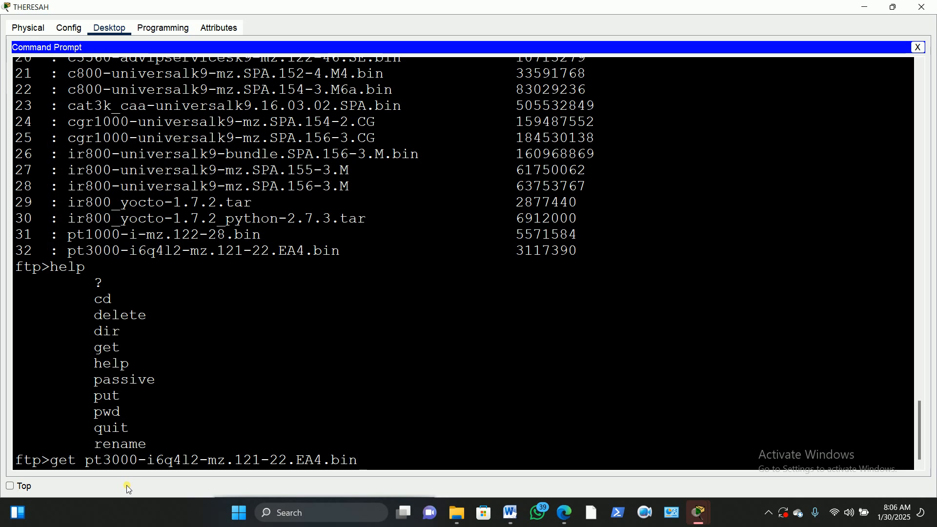
{"action": "key", "text": "Return"}
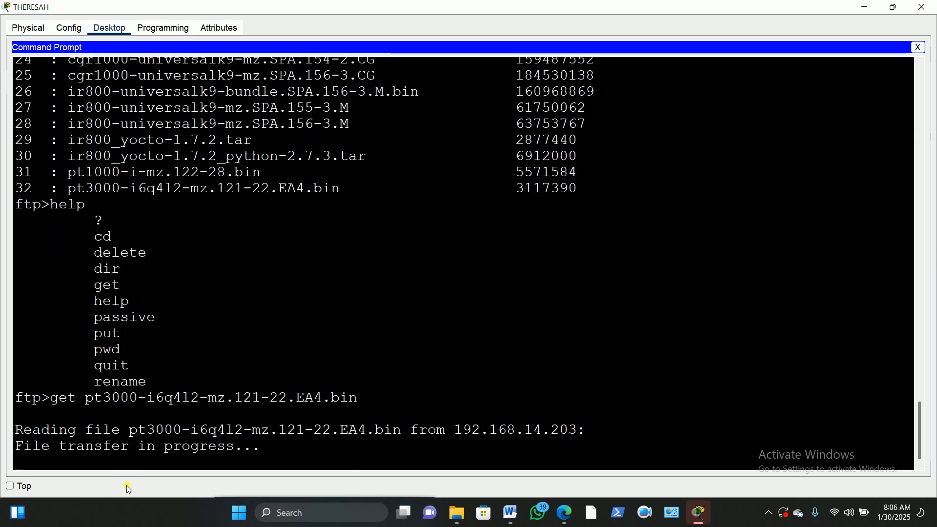
{"action": "left_click", "coordinate": [896, 6]}
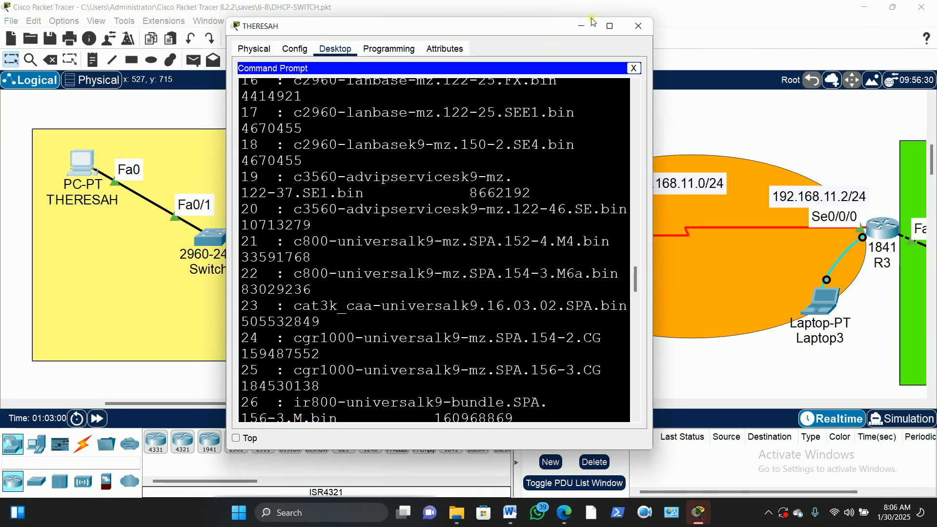
Return to the topology and zoom out until THERESAH through FTP-SERVER all fit on the canvas
{"action": "left_click", "coordinate": [722, 29]}
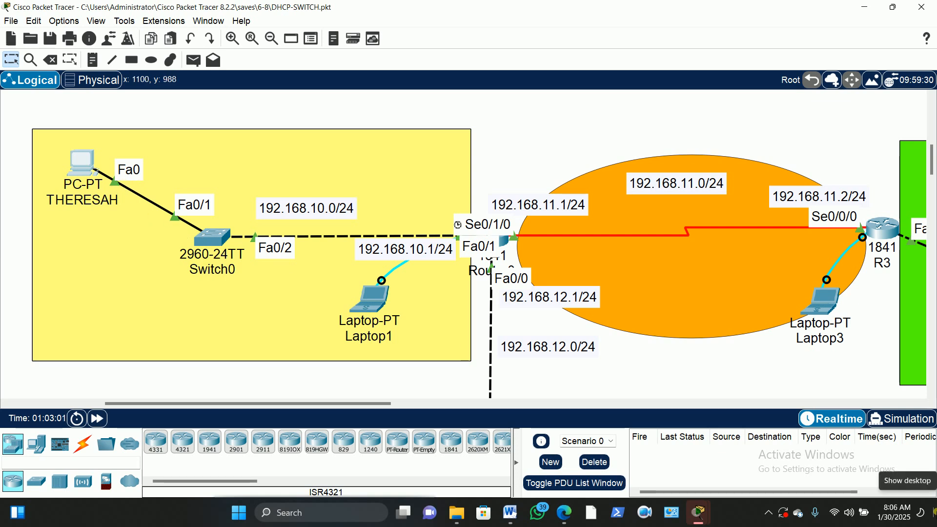
{"action": "left_click", "coordinate": [274, 39]}
{"action": "scroll", "coordinate": [633, 253], "scroll_direction": "up", "scroll_amount": 2}
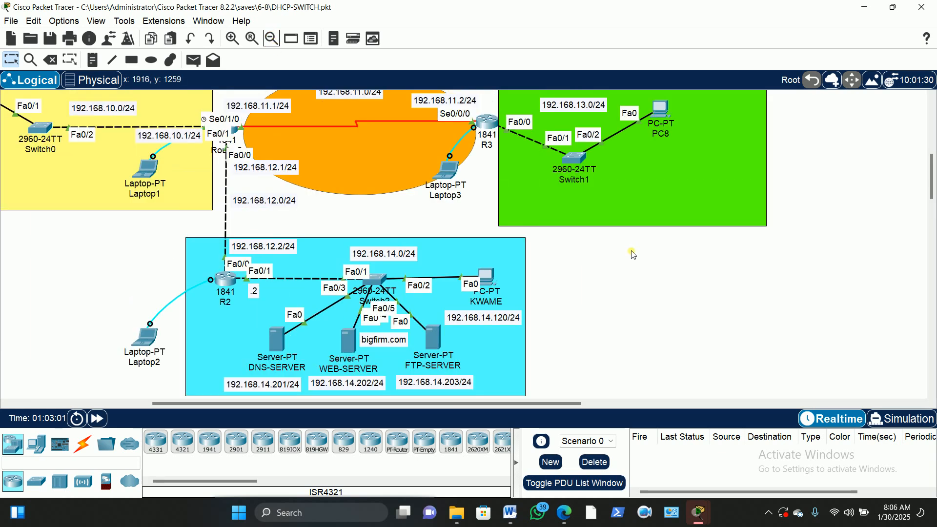
{"action": "scroll", "coordinate": [633, 253], "scroll_direction": "up", "scroll_amount": 1}
{"action": "left_click_drag", "start_coordinate": [414, 405], "coordinate": [356, 406]}
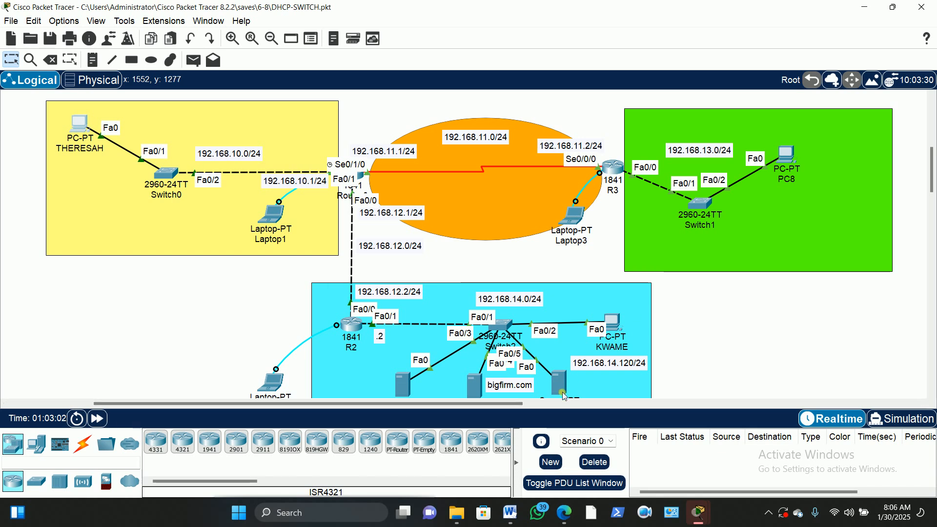
{"action": "scroll", "coordinate": [576, 374], "scroll_direction": "down", "scroll_amount": 1}
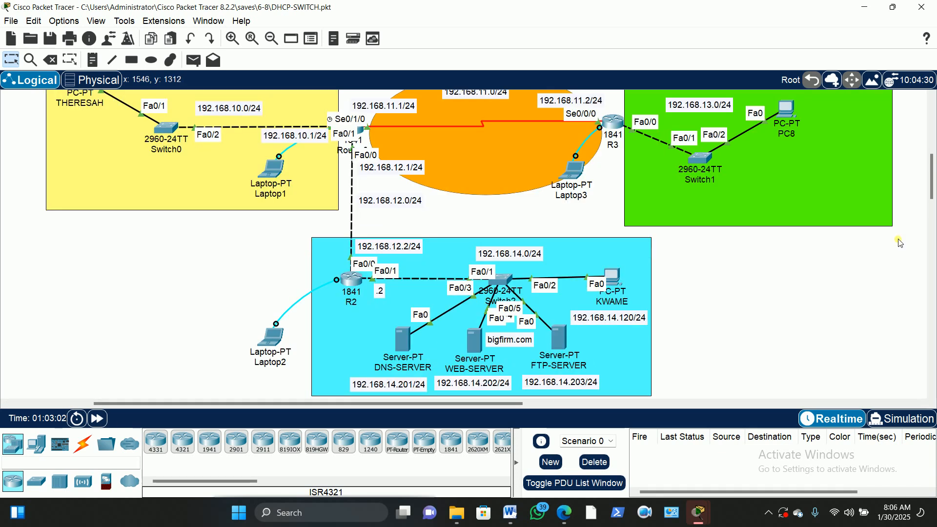
{"action": "scroll", "coordinate": [931, 181], "scroll_direction": "up", "scroll_amount": 1}
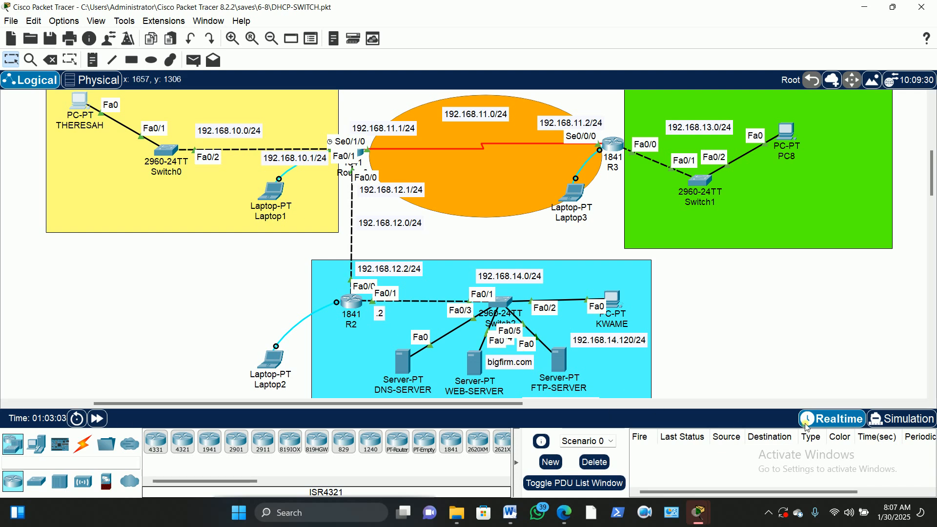
{"action": "left_click", "coordinate": [910, 426]}
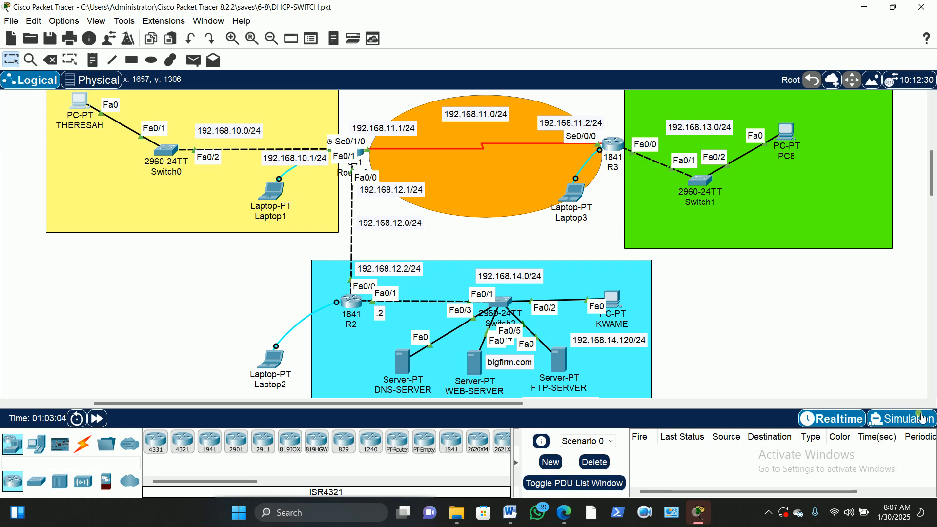
Switch to Simulation mode, play the FTP packets across the network, then minimize Packet Tracer
{"action": "left_click", "coordinate": [906, 419]}
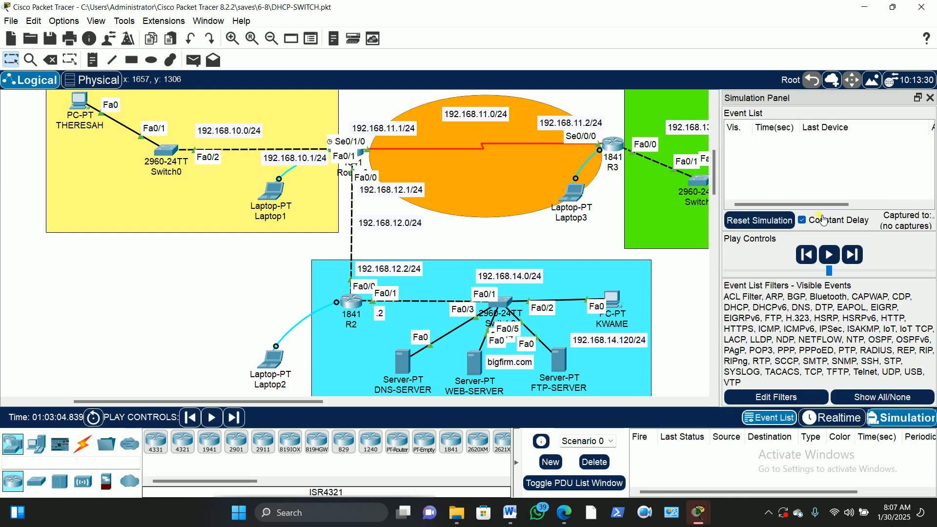
{"action": "left_click", "coordinate": [835, 262]}
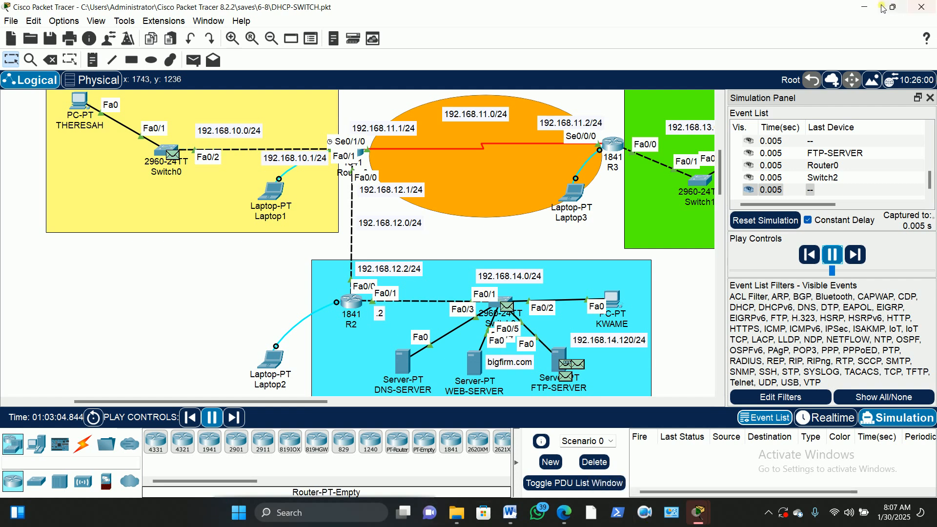
{"action": "left_click", "coordinate": [864, 7]}
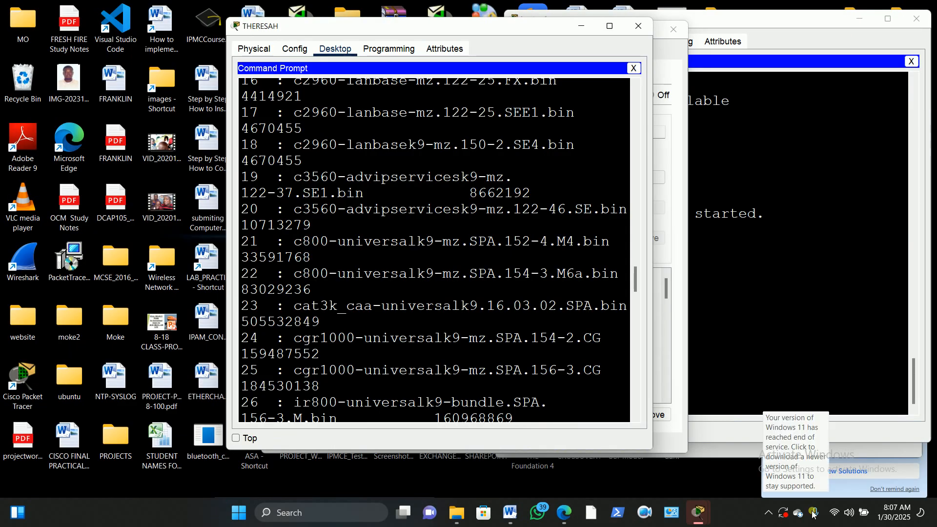
Move the Apowersoft recording toolbar so its buttons show, minimize the recorder, and restore Packet Tracer
{"action": "left_click", "coordinate": [647, 515]}
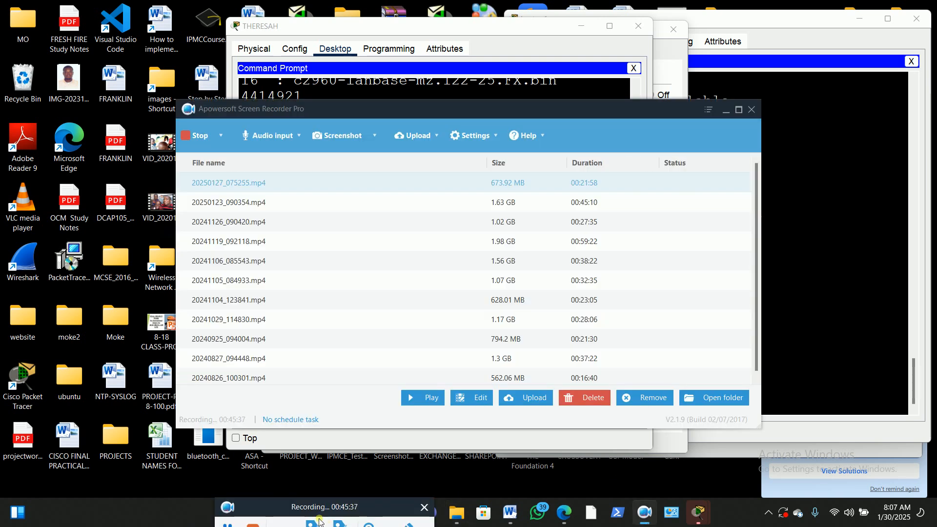
{"action": "left_click_drag", "start_coordinate": [327, 508], "coordinate": [367, 486]}
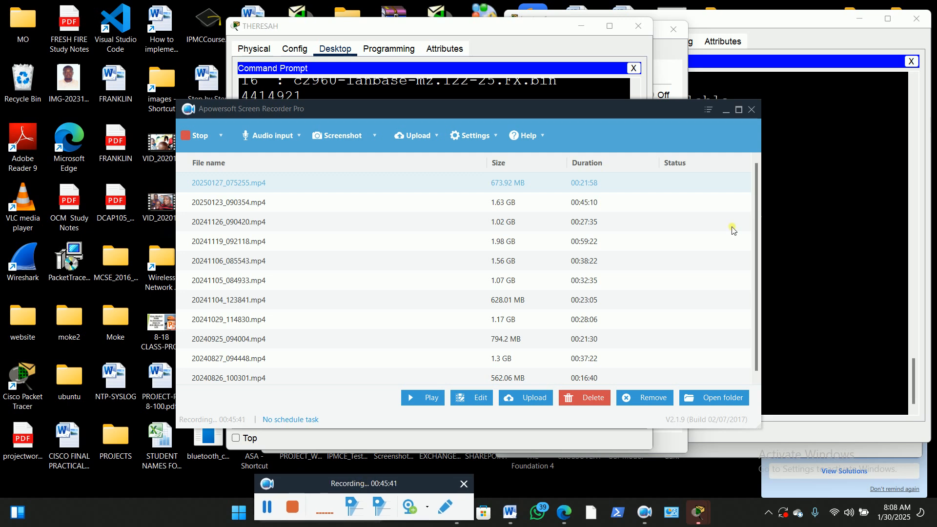
{"action": "left_click", "coordinate": [725, 113]}
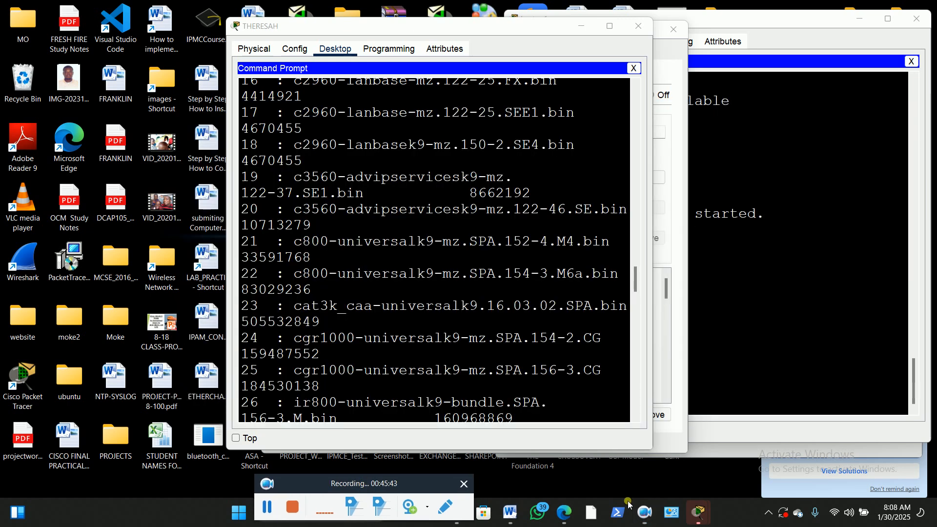
{"action": "mouse_move", "coordinate": [704, 514]}
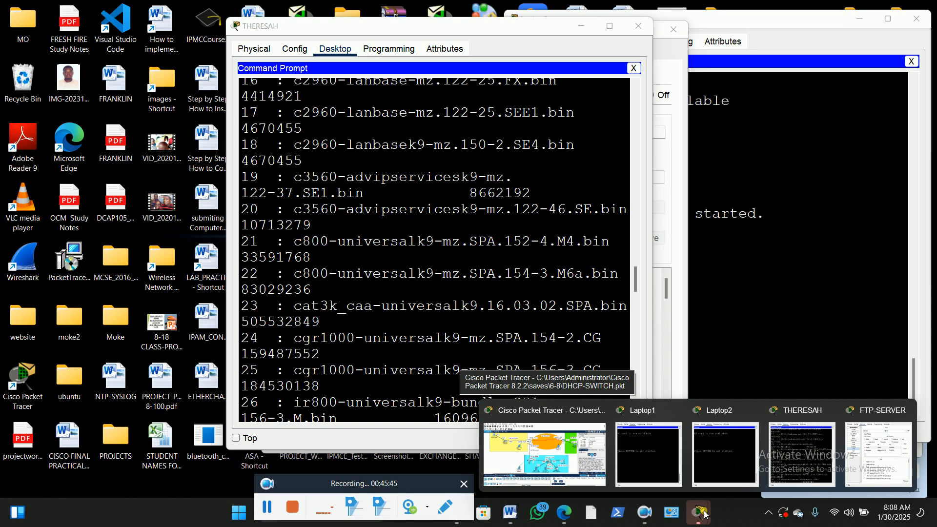
{"action": "left_click", "coordinate": [544, 454]}
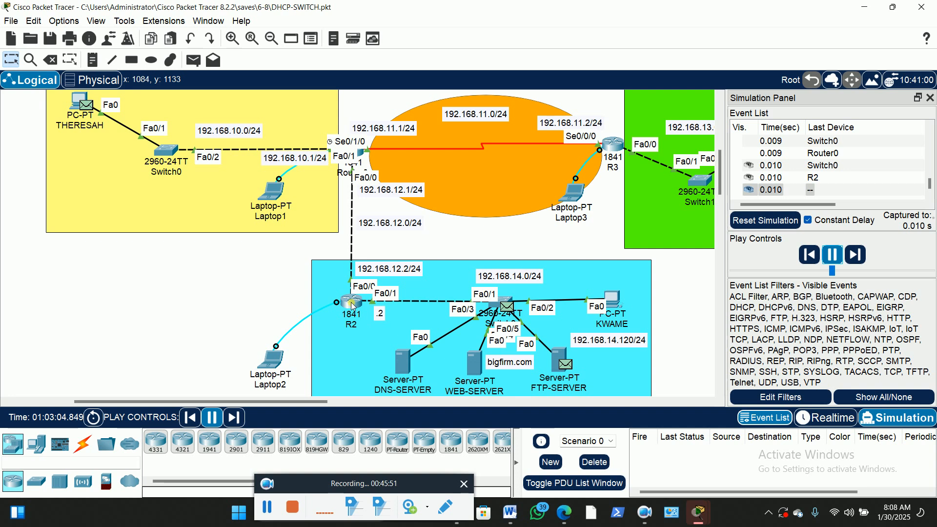
Nudge router R2 right and back while the simulation advances to 0.011 s
{"action": "left_click_drag", "start_coordinate": [357, 301], "coordinate": [363, 301]}
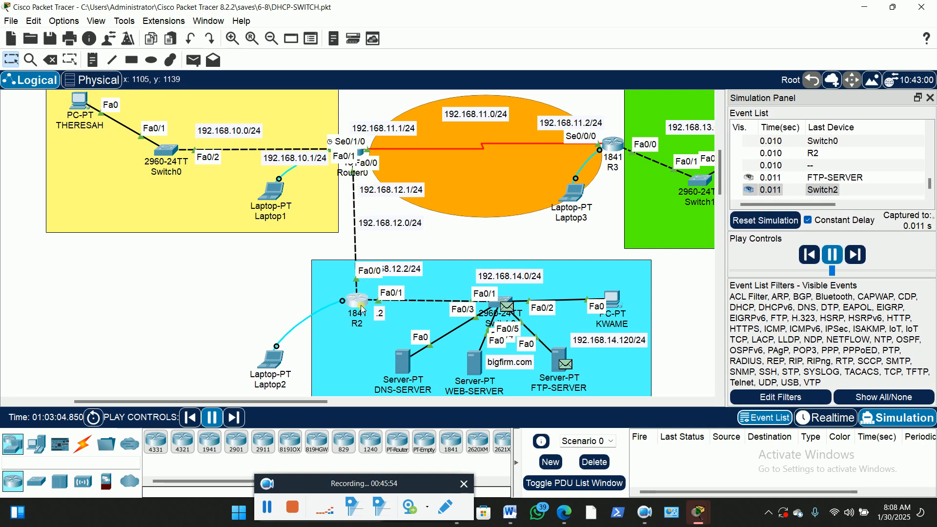
{"action": "left_click_drag", "start_coordinate": [360, 307], "coordinate": [356, 305]}
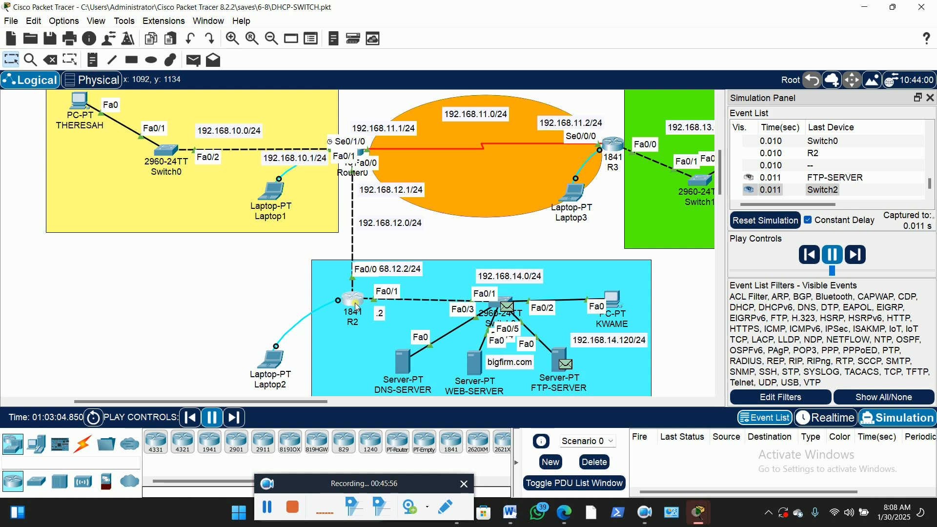